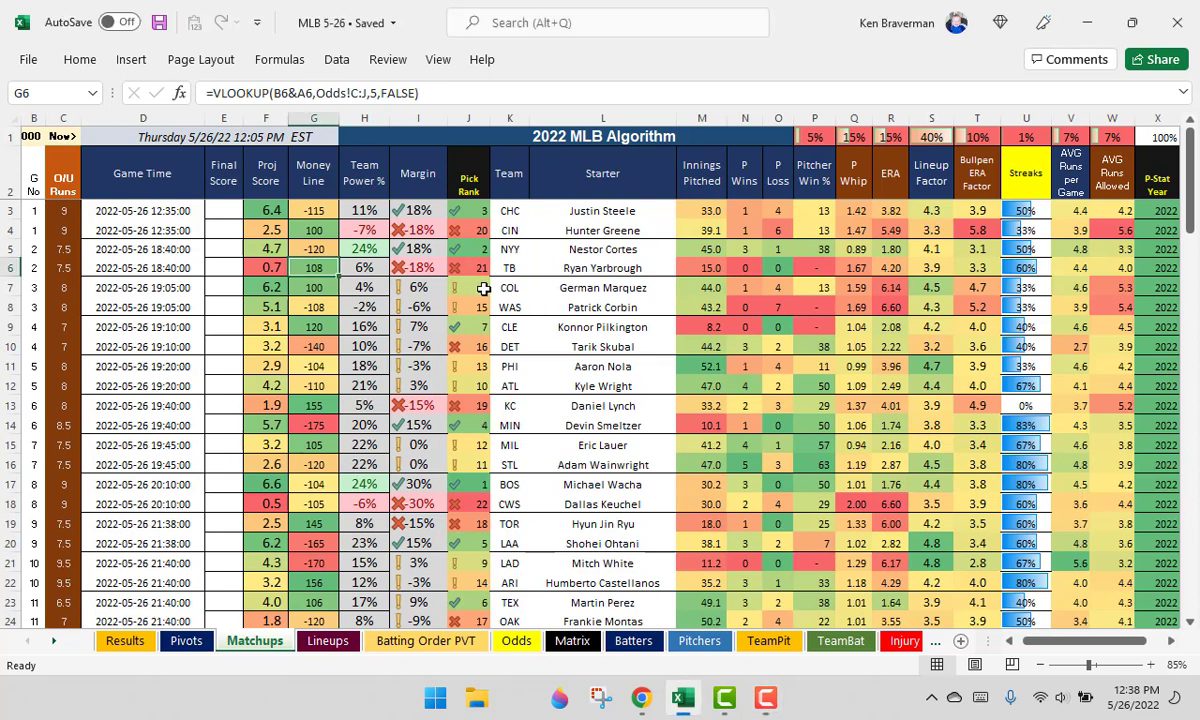
Look over the day's games on the Matchups sheet and select the CHC team cell in the first game.
{"action": "scroll", "coordinate": [590, 404], "scroll_direction": "up", "scroll_amount": 1, "text": "ctrl"}
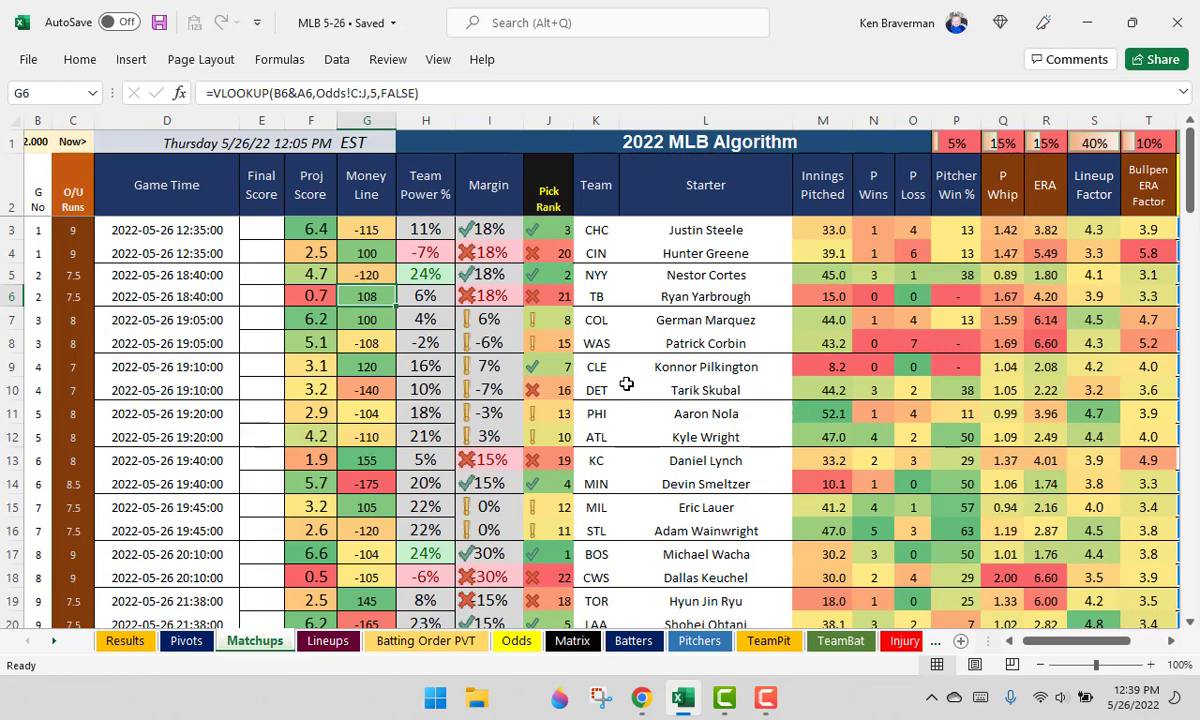
{"action": "scroll", "coordinate": [626, 383], "scroll_direction": "down", "scroll_amount": 1}
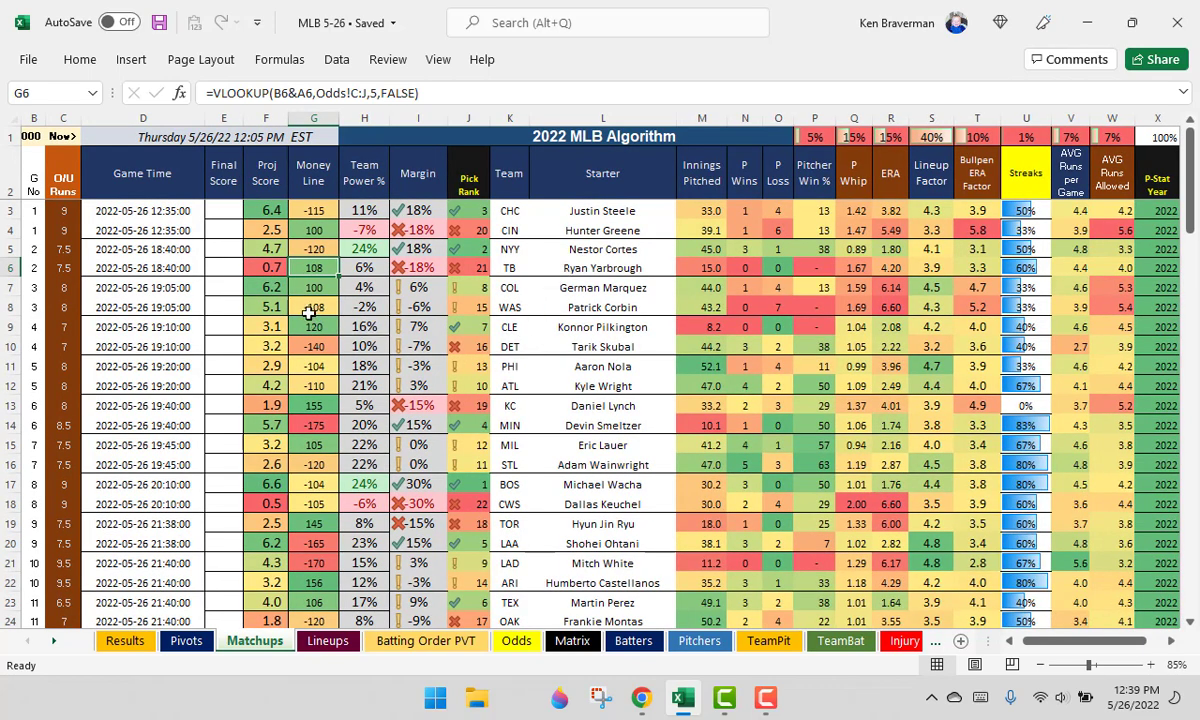
{"action": "left_click", "coordinate": [520, 211]}
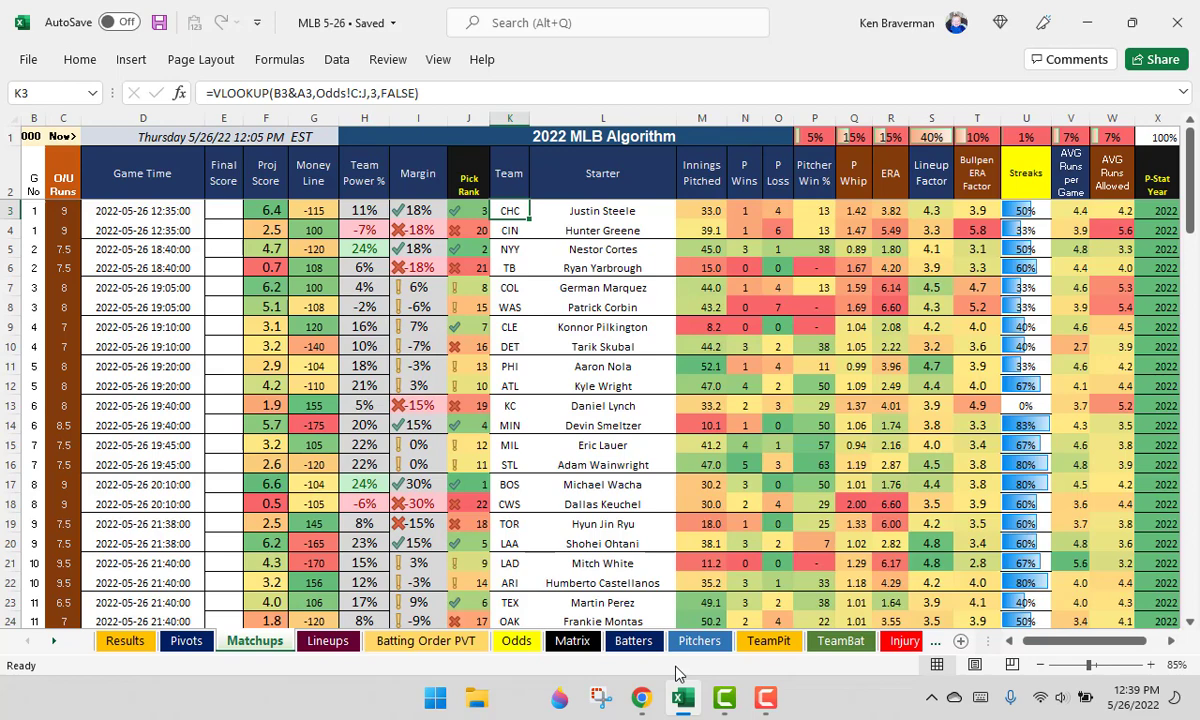
Switch to Chrome and view OddsJam's sportsbook moneyline odds for the MLB game between the Tampa Bay Rays and New York Yankees.
{"action": "left_click", "coordinate": [641, 697]}
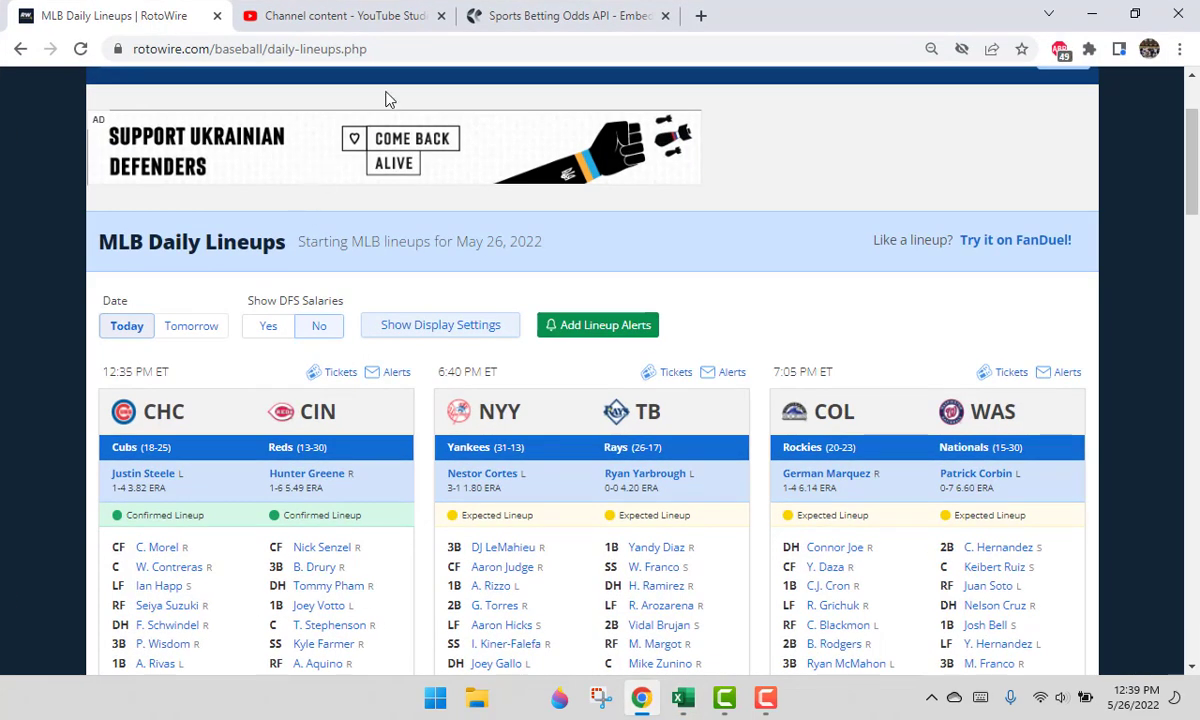
{"action": "left_click", "coordinate": [583, 14]}
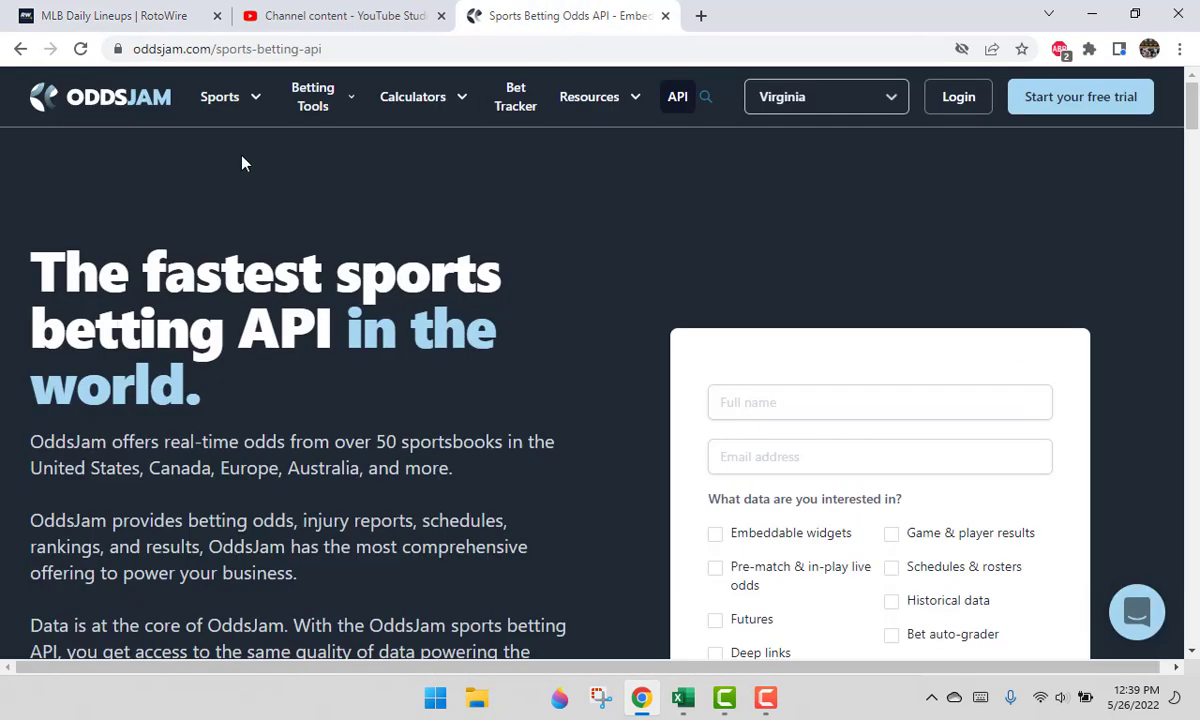
{"action": "mouse_move", "coordinate": [238, 107]}
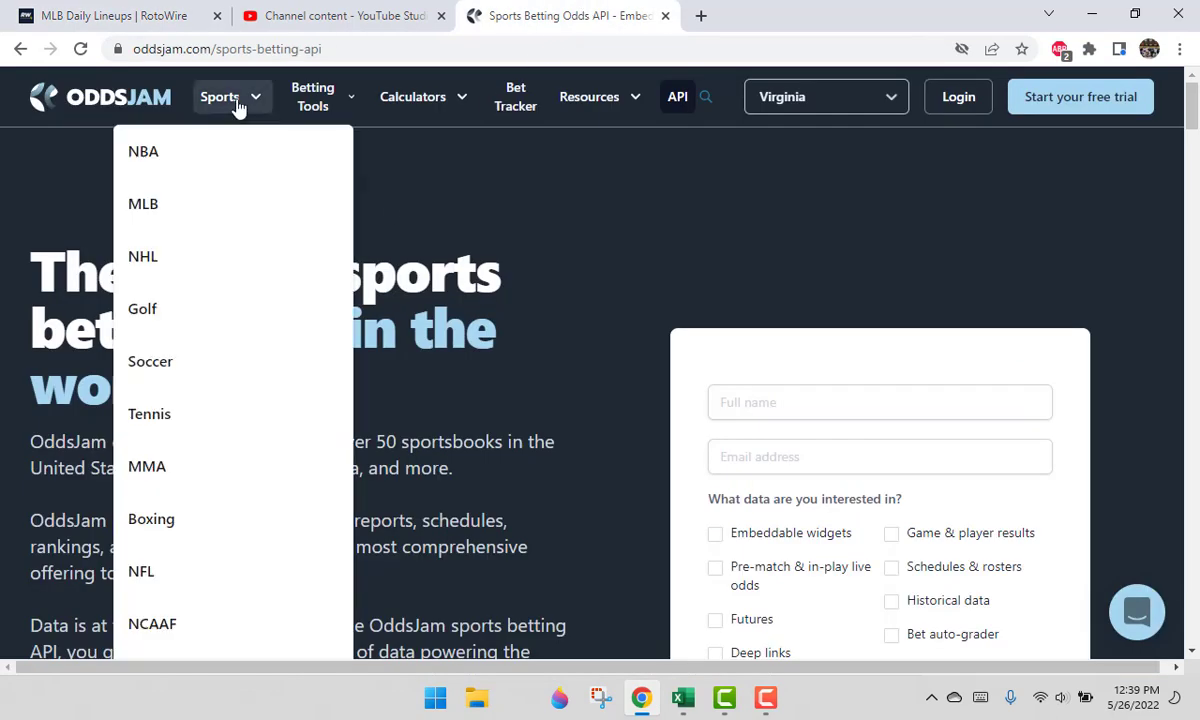
{"action": "left_click", "coordinate": [145, 205]}
{"action": "scroll", "coordinate": [421, 380], "scroll_direction": "down", "scroll_amount": 2}
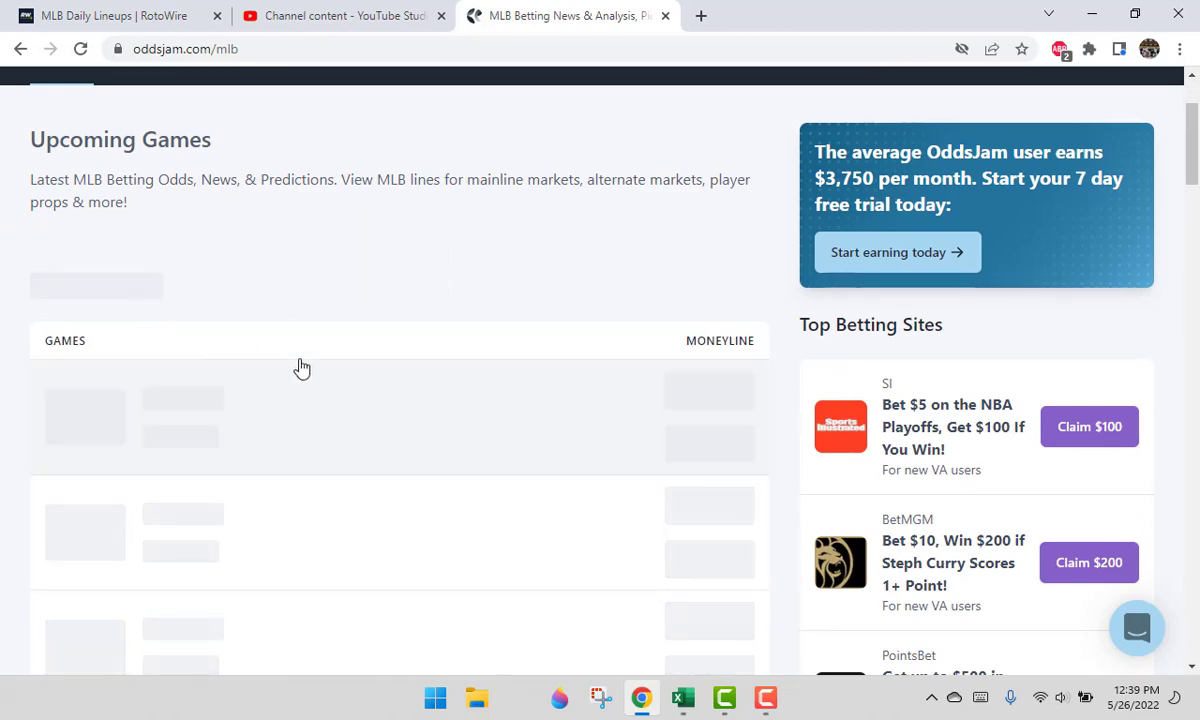
{"action": "scroll", "coordinate": [242, 378], "scroll_direction": "down", "scroll_amount": 2}
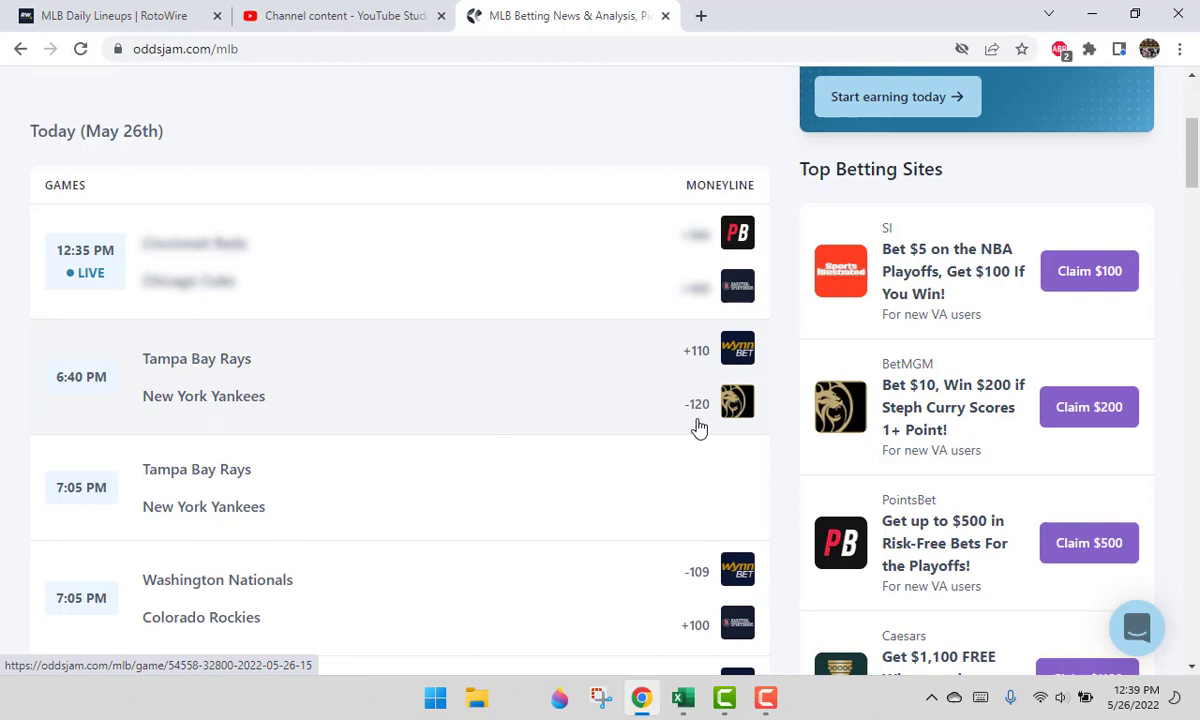
{"action": "left_click", "coordinate": [325, 383]}
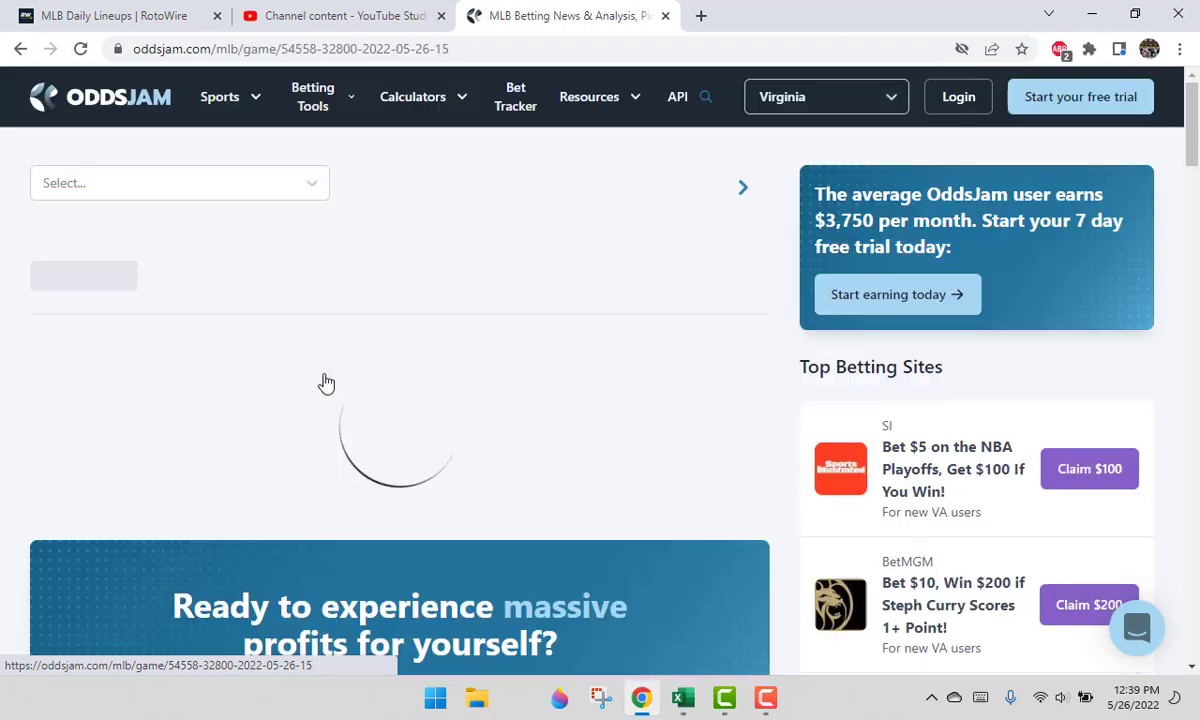
{"action": "scroll", "coordinate": [563, 405], "scroll_direction": "down", "scroll_amount": 2}
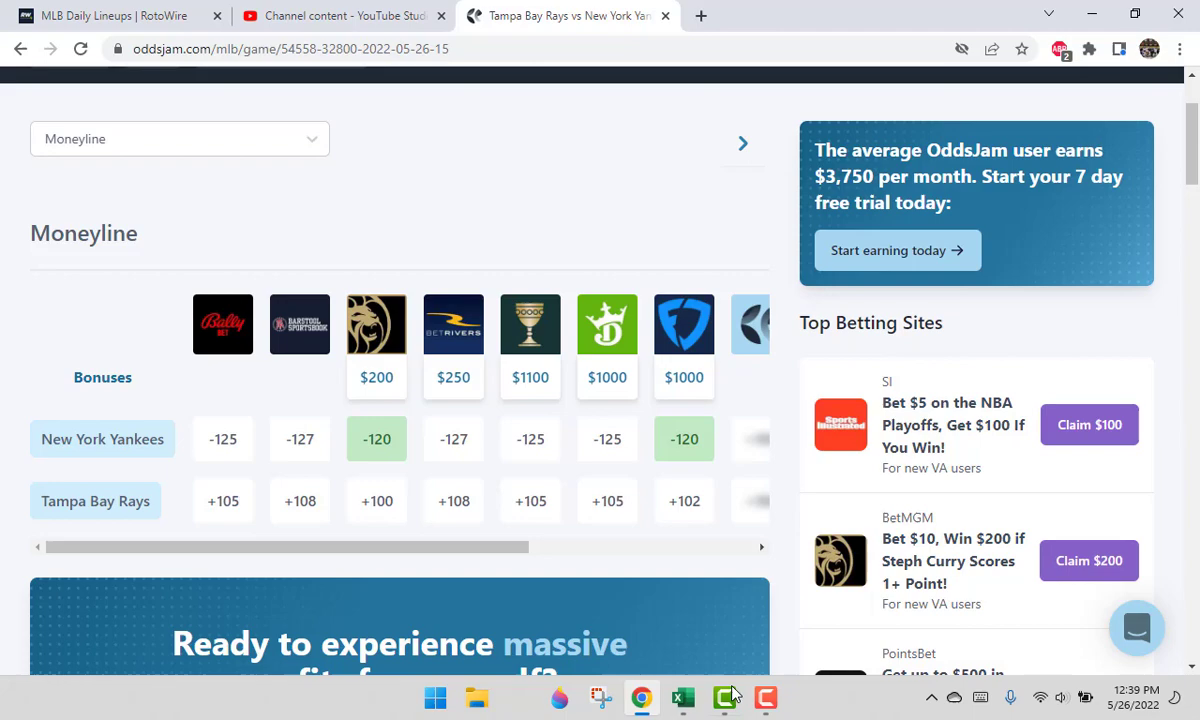
Switch back to Excel and inspect the starters of the NYY and TB matchup on the Matchups sheet.
{"action": "left_click", "coordinate": [686, 703]}
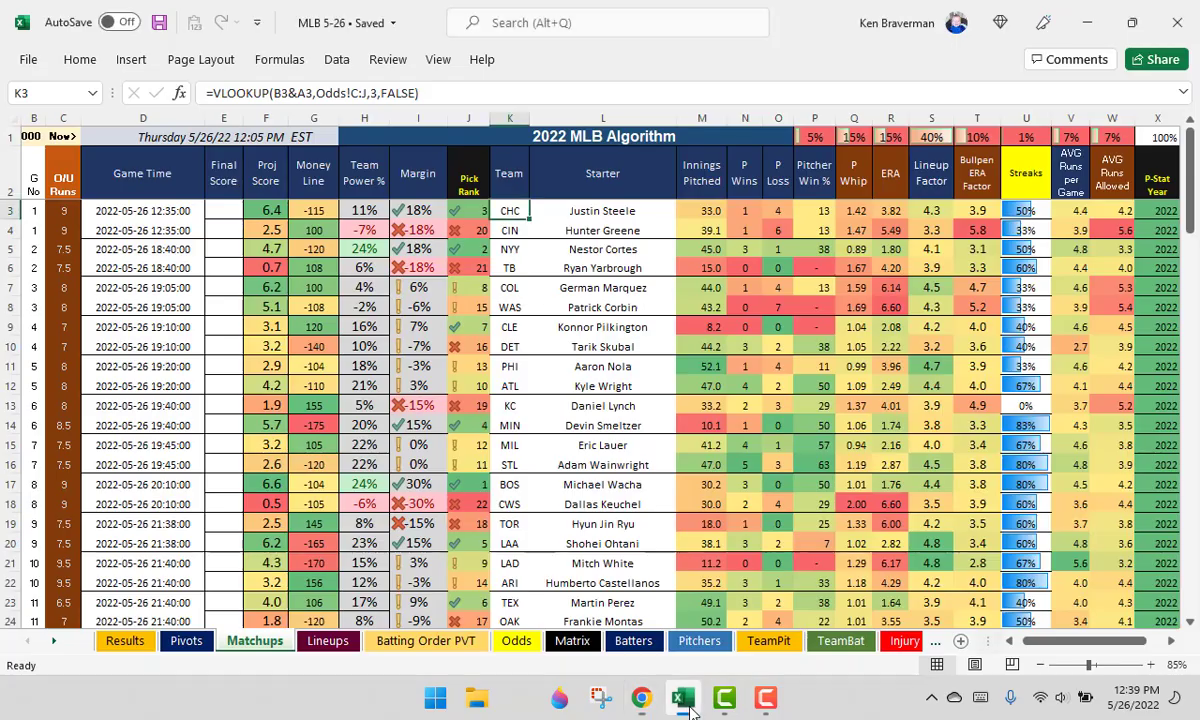
{"action": "left_click", "coordinate": [510, 346]}
{"action": "scroll", "coordinate": [490, 310], "scroll_direction": "up", "scroll_amount": 2}
{"action": "left_click", "coordinate": [716, 298]}
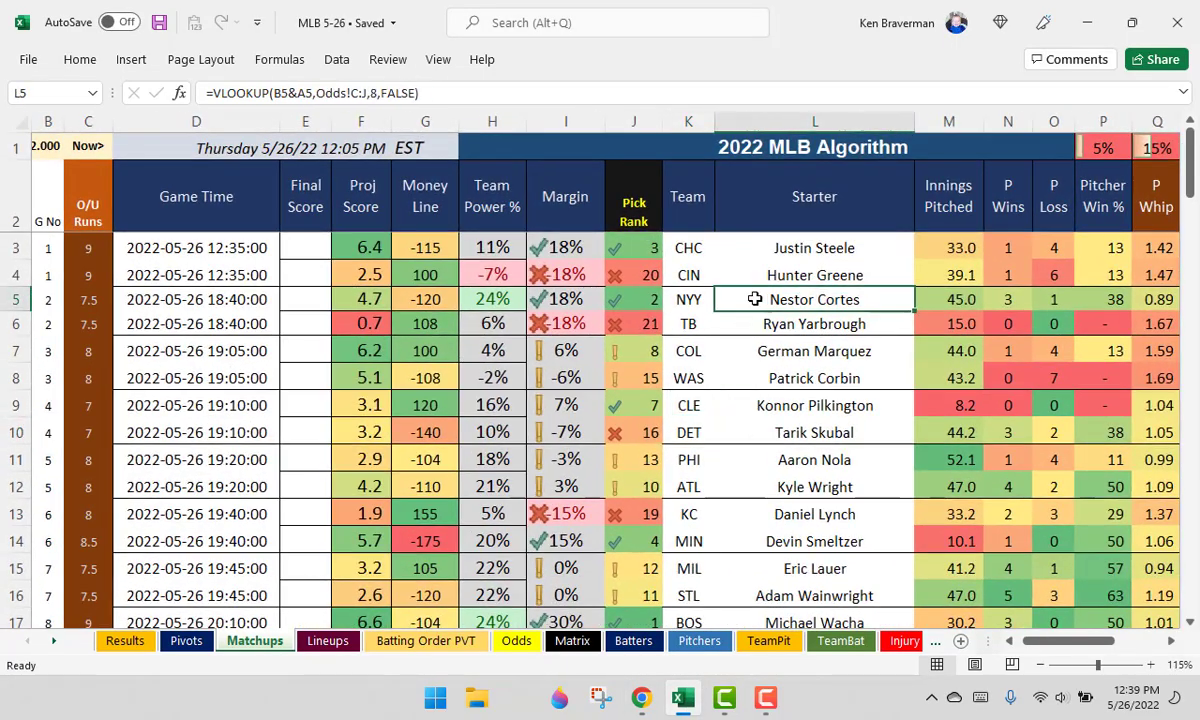
{"action": "scroll", "coordinate": [714, 292], "scroll_direction": "down", "scroll_amount": 1}
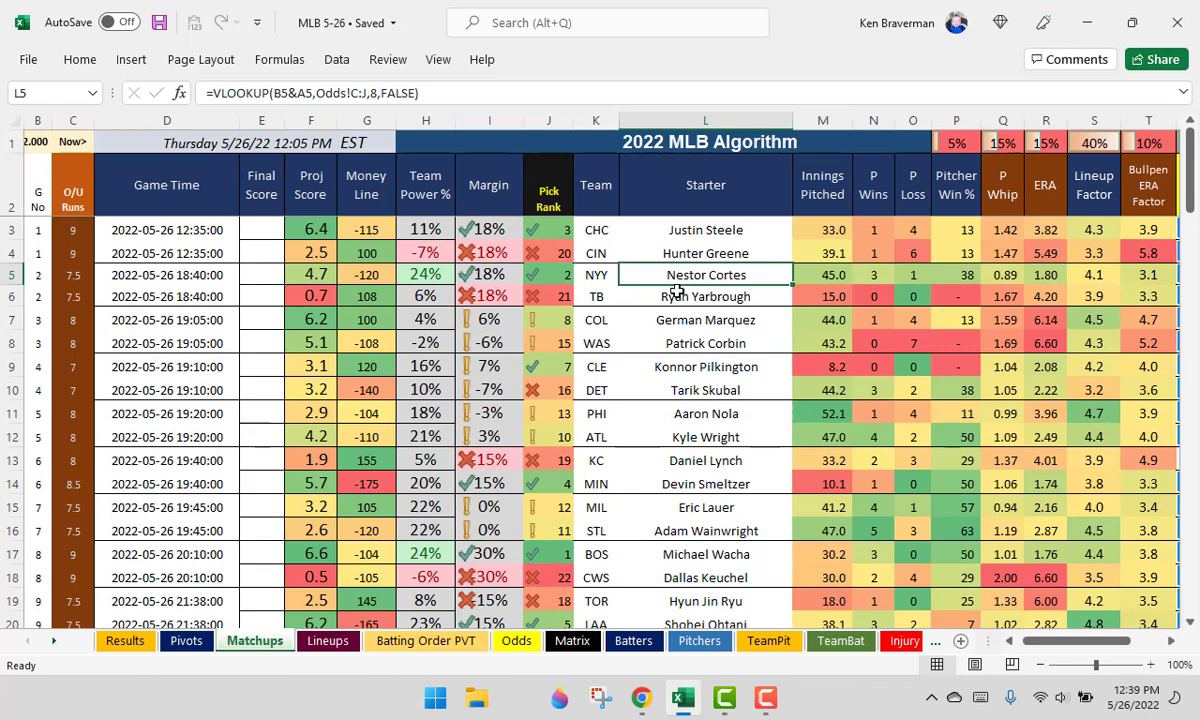
{"action": "left_click", "coordinate": [632, 295]}
Inspect the projected scores for NYY and TB and the NYY money line, and look over the remaining matchups.
{"action": "left_click_drag", "start_coordinate": [305, 278], "coordinate": [310, 296]}
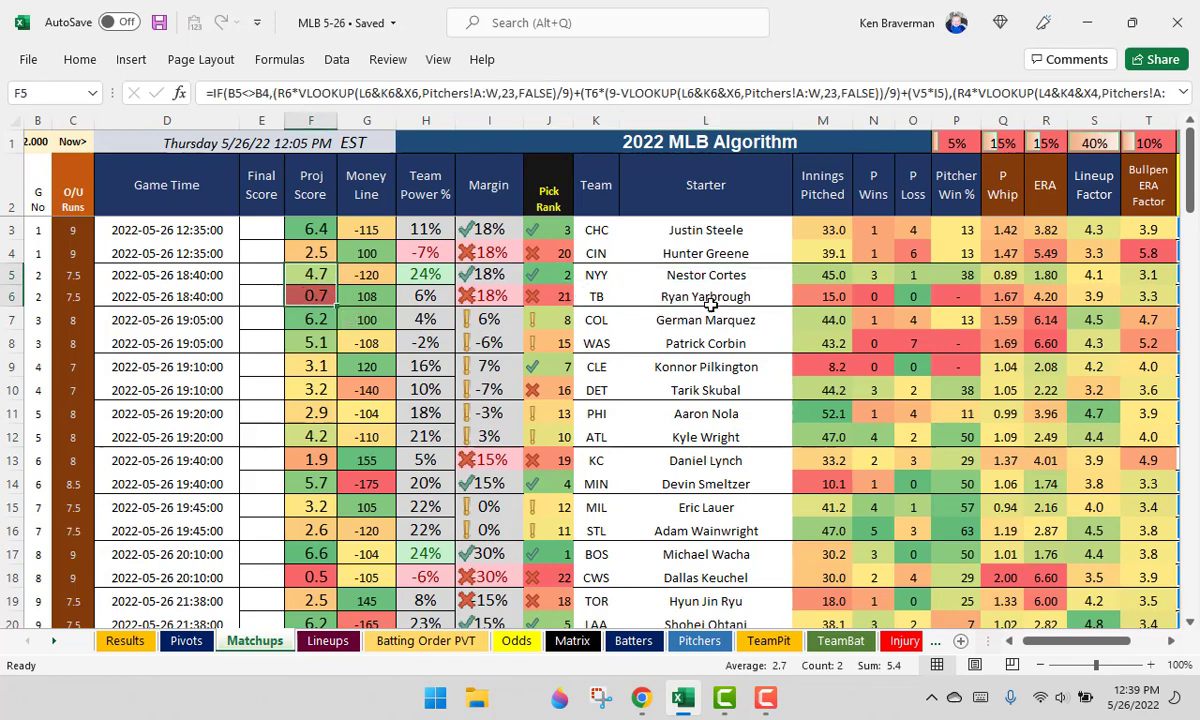
{"action": "scroll", "coordinate": [667, 286], "scroll_direction": "down", "scroll_amount": 1}
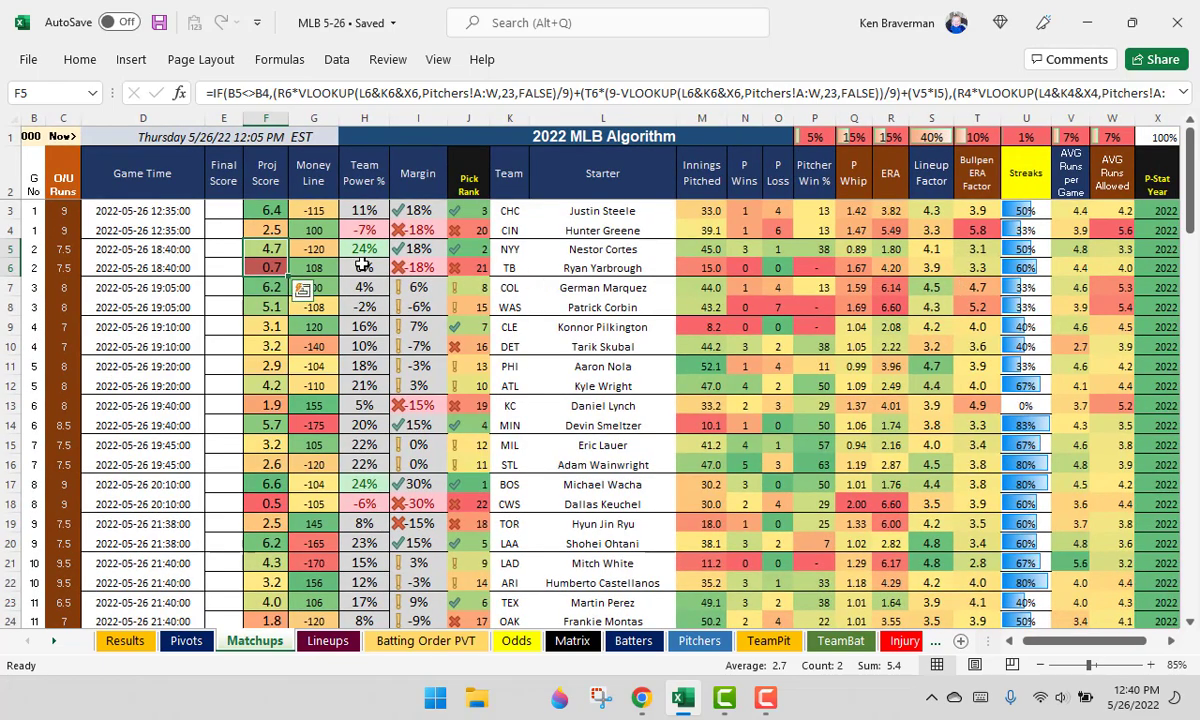
{"action": "left_click", "coordinate": [310, 250]}
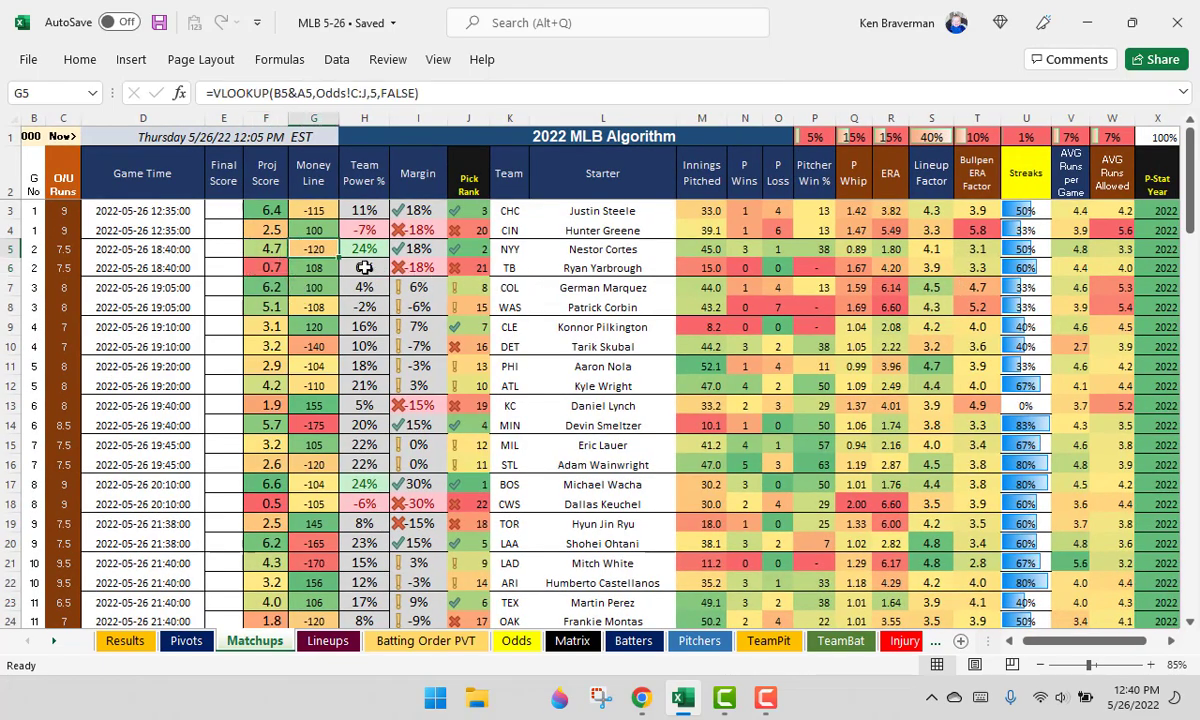
{"action": "scroll", "coordinate": [510, 383], "scroll_direction": "up", "scroll_amount": 1}
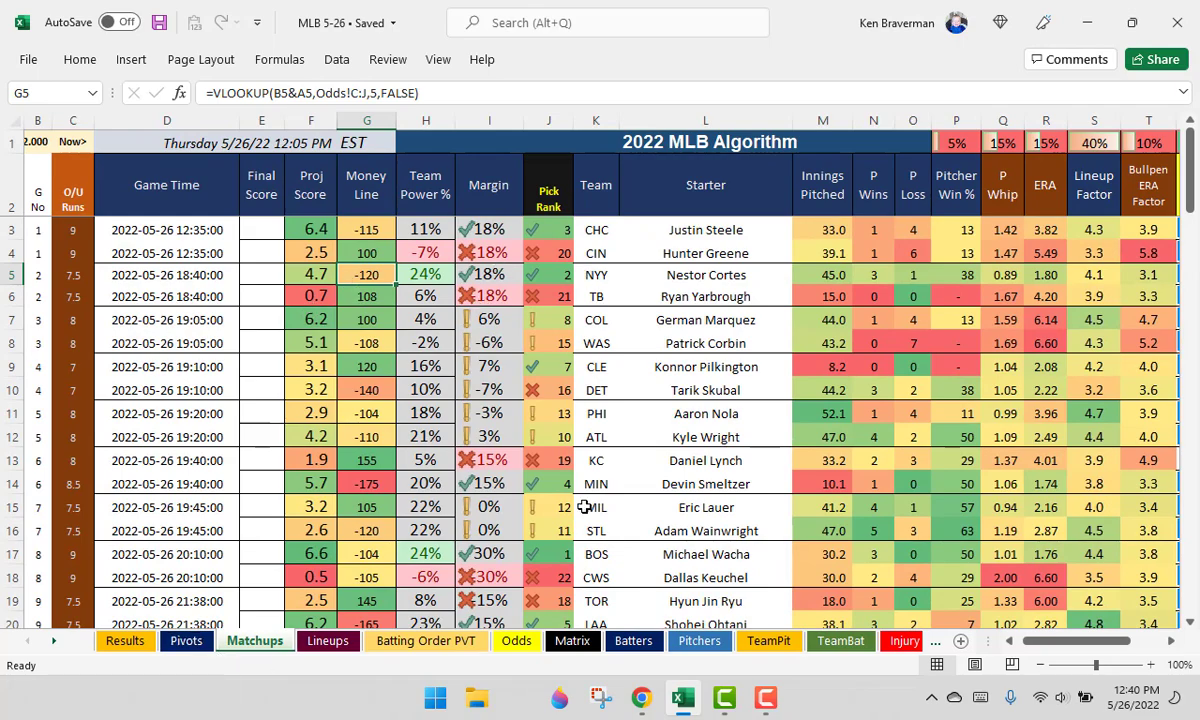
{"action": "scroll", "coordinate": [551, 345], "scroll_direction": "down", "scroll_amount": 1}
{"action": "scroll", "coordinate": [564, 369], "scroll_direction": "down", "scroll_amount": 2}
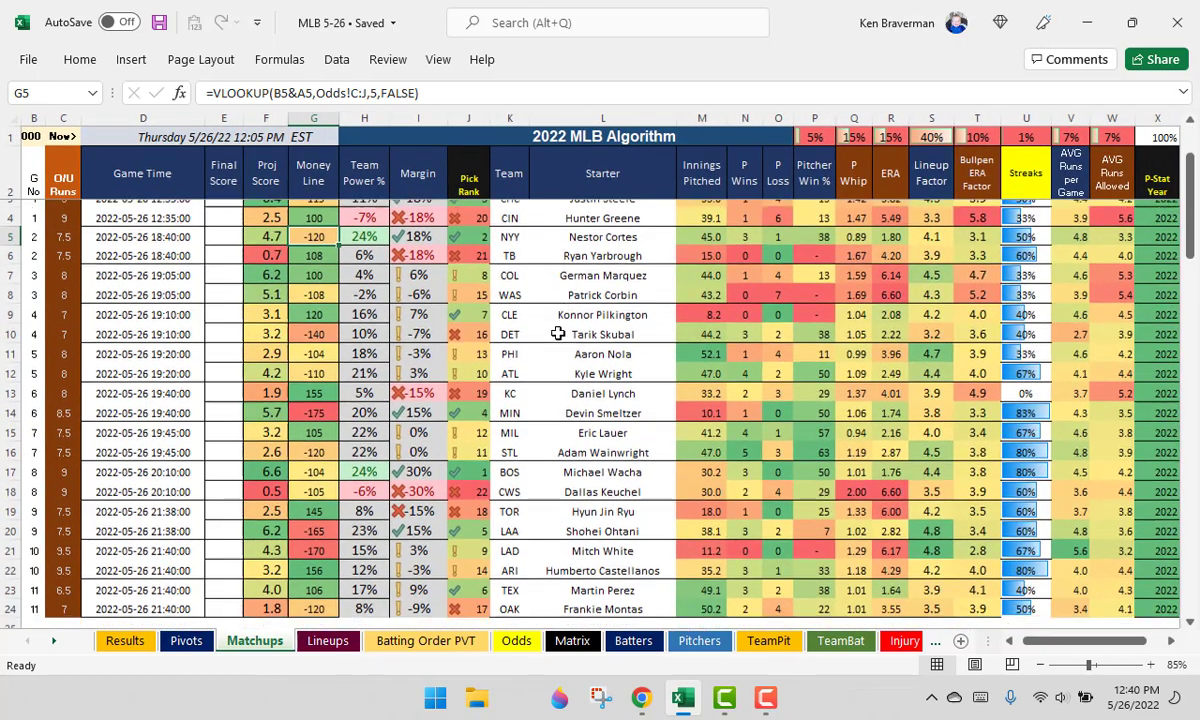
{"action": "scroll", "coordinate": [550, 330], "scroll_direction": "up", "scroll_amount": 2}
Refresh the pivot table of ranked picks on the Pivots sheet.
{"action": "left_click", "coordinate": [185, 641]}
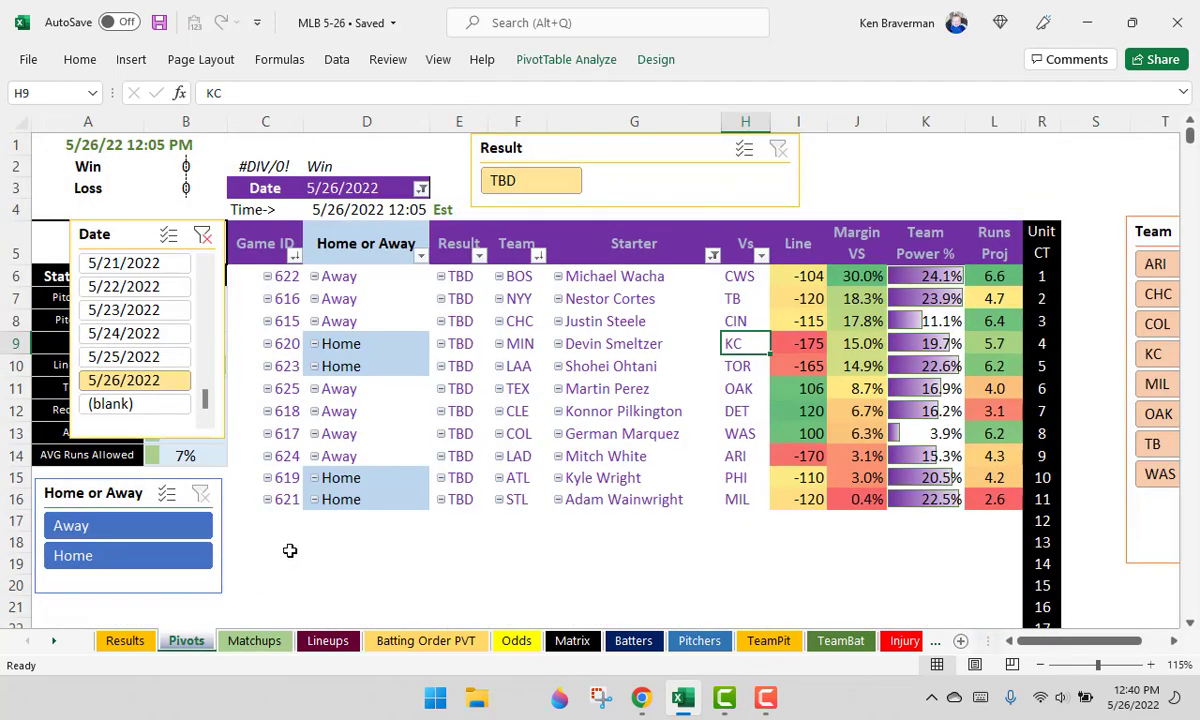
{"action": "left_click", "coordinate": [517, 366]}
{"action": "right_click", "coordinate": [519, 366]}
{"action": "key", "text": "Escape"}
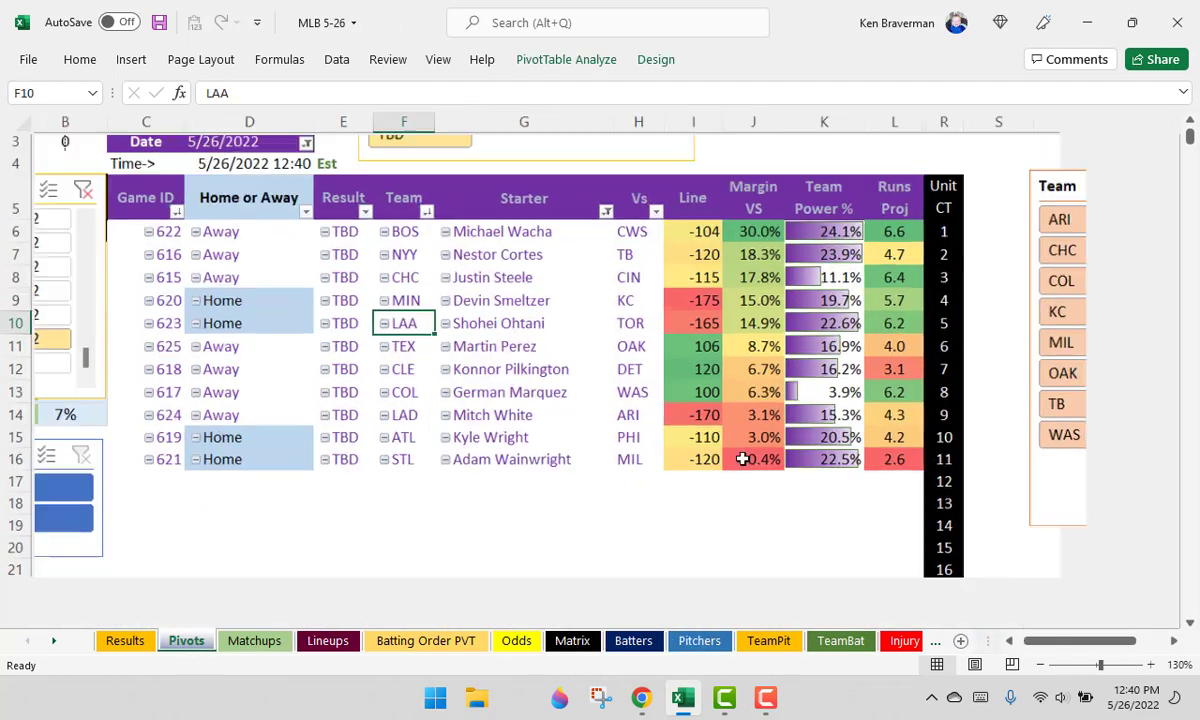
{"action": "scroll", "coordinate": [628, 383], "scroll_direction": "up", "scroll_amount": 2}
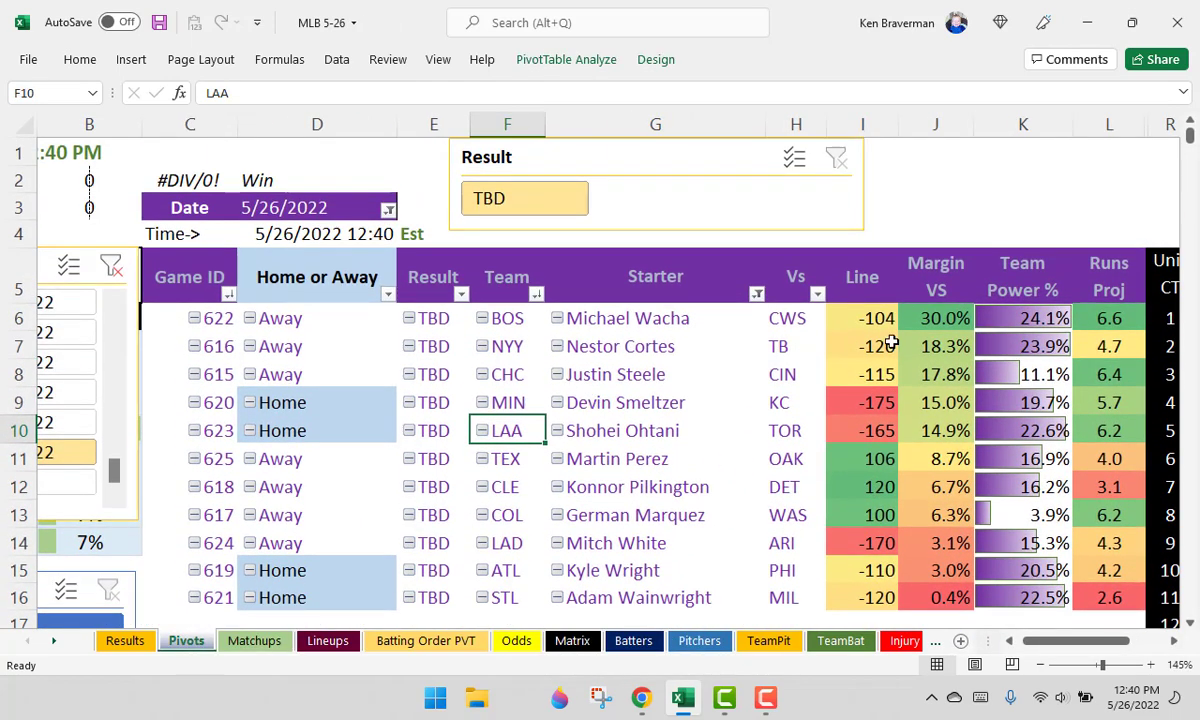
Highlight the Margin VS values and the team names of the top five picks, BOS through LAA.
{"action": "left_click_drag", "start_coordinate": [930, 318], "coordinate": [935, 428]}
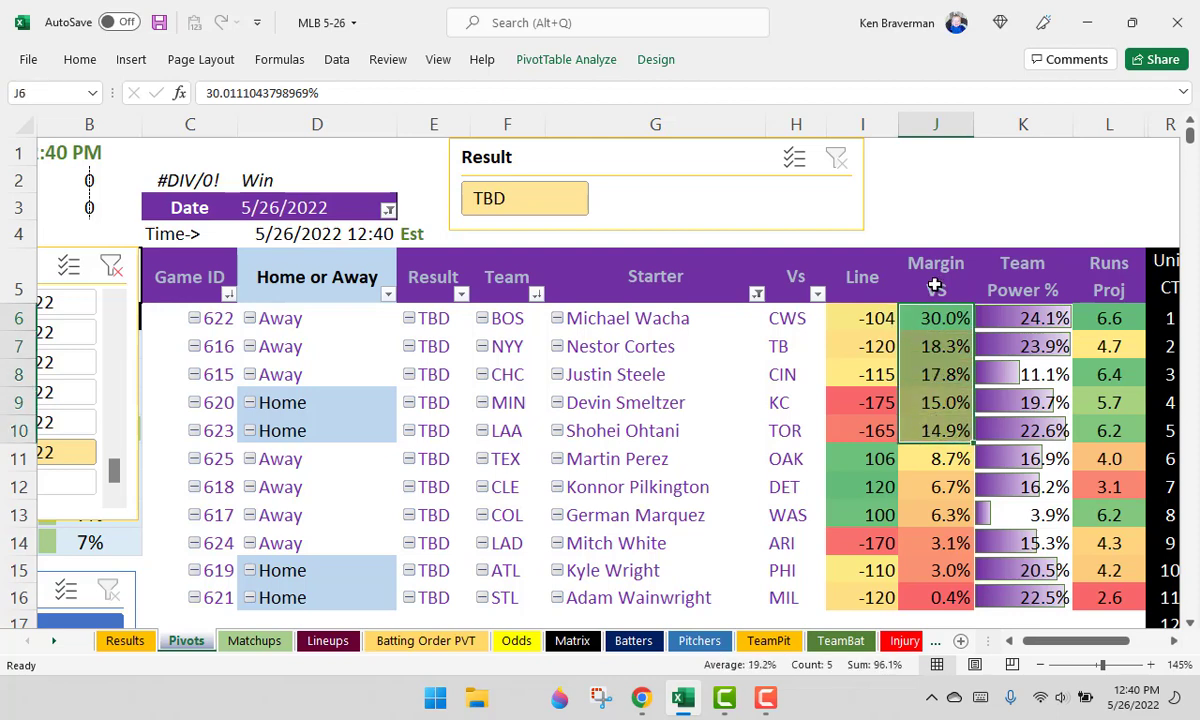
{"action": "left_click_drag", "start_coordinate": [935, 285], "coordinate": [925, 440]}
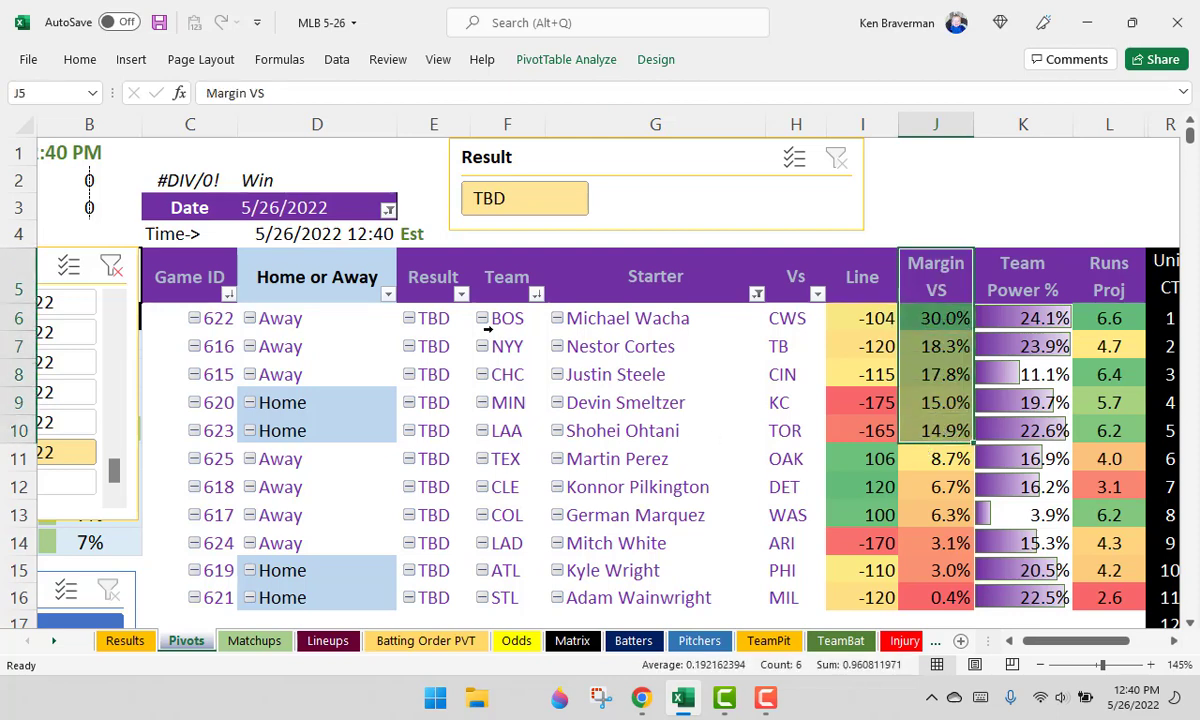
{"action": "left_click_drag", "start_coordinate": [506, 318], "coordinate": [517, 428]}
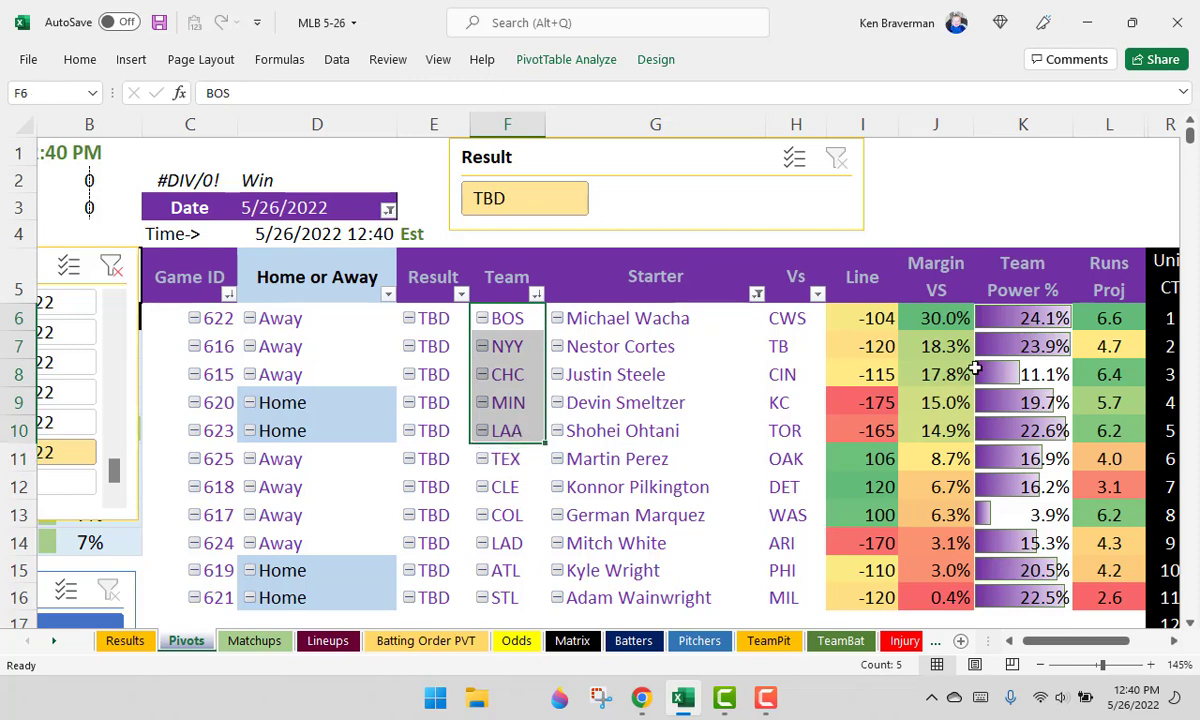
{"action": "left_click_drag", "start_coordinate": [951, 318], "coordinate": [950, 432]}
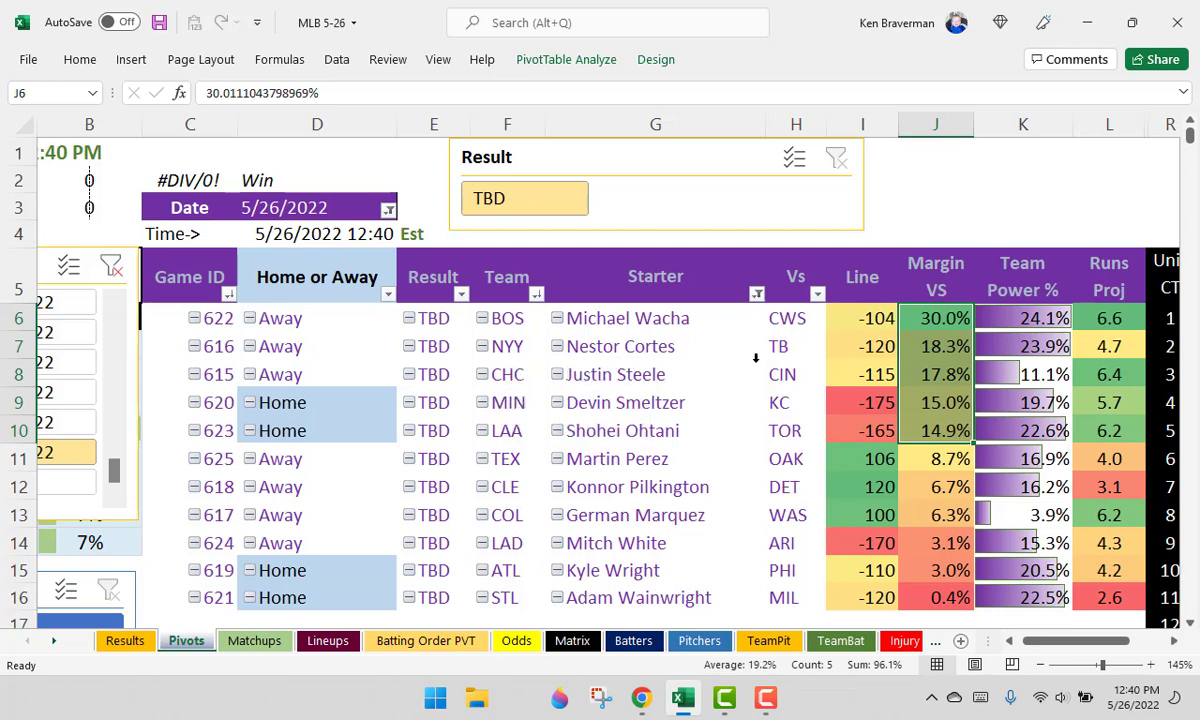
{"action": "left_click_drag", "start_coordinate": [520, 325], "coordinate": [542, 440]}
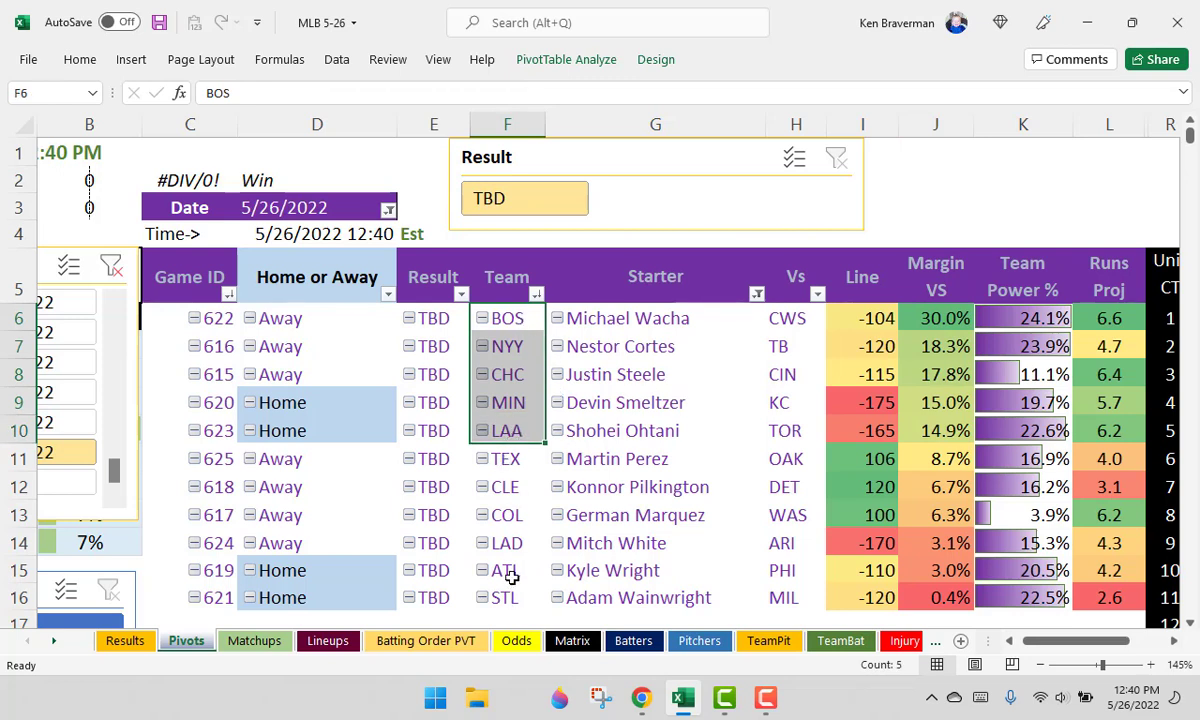
Highlight the top five picks from team through line, the BOS row, the five opponents' pairings, and the five team names.
{"action": "left_click_drag", "start_coordinate": [512, 318], "coordinate": [860, 418]}
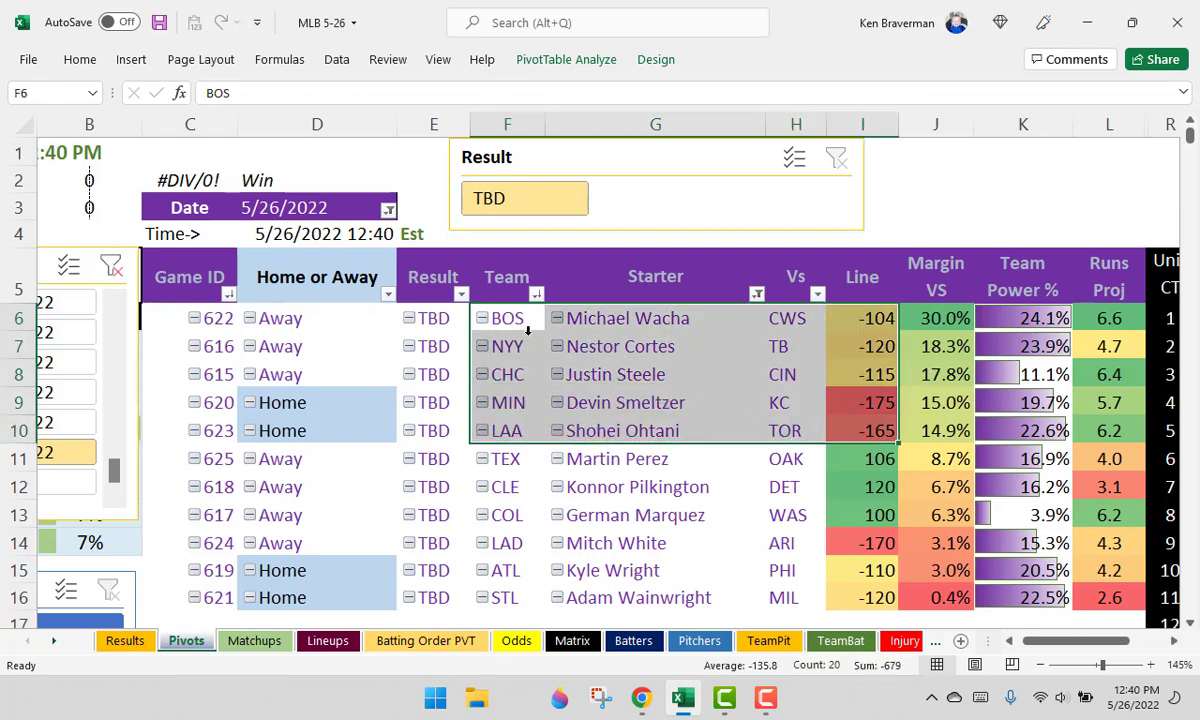
{"action": "left_click", "coordinate": [490, 322]}
{"action": "key", "text": "shift+space"}
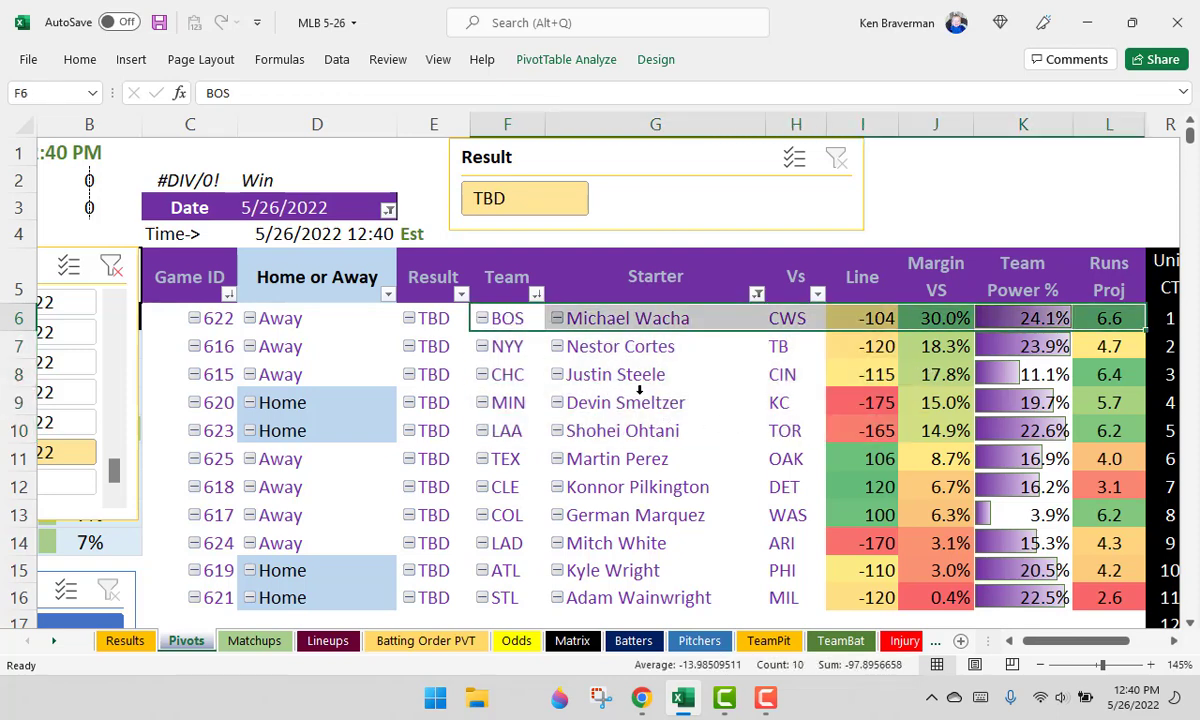
{"action": "left_click_drag", "start_coordinate": [521, 325], "coordinate": [775, 438]}
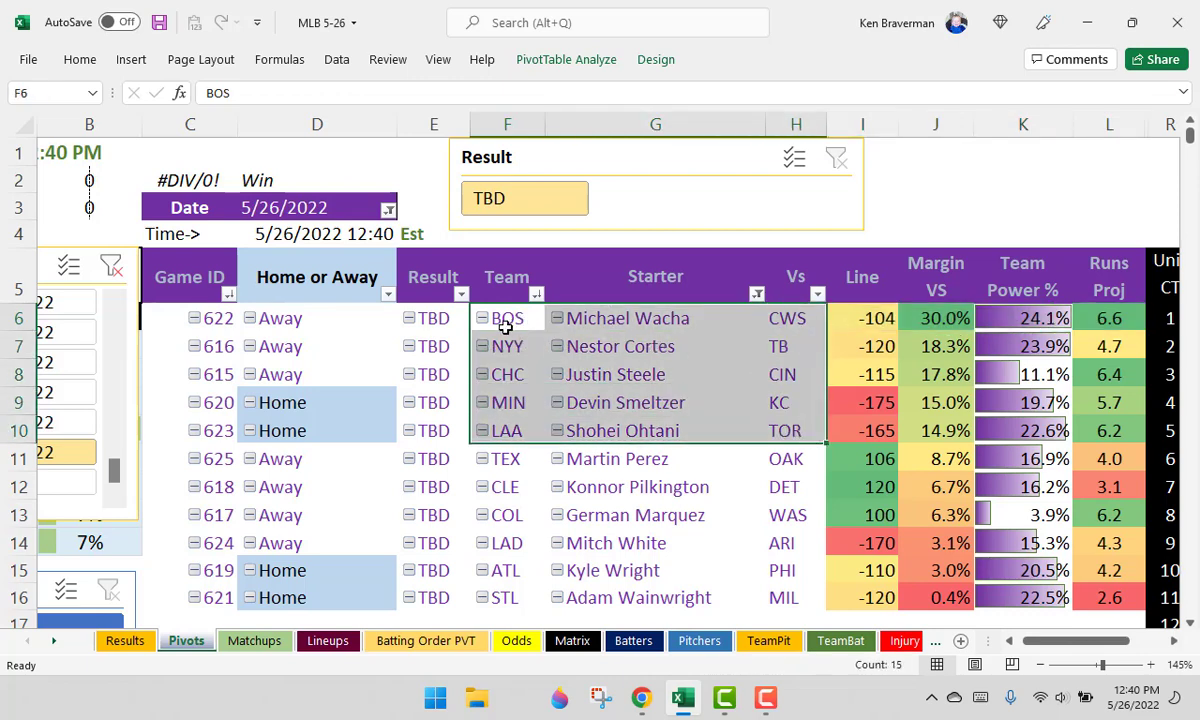
{"action": "left_click_drag", "start_coordinate": [507, 327], "coordinate": [505, 430]}
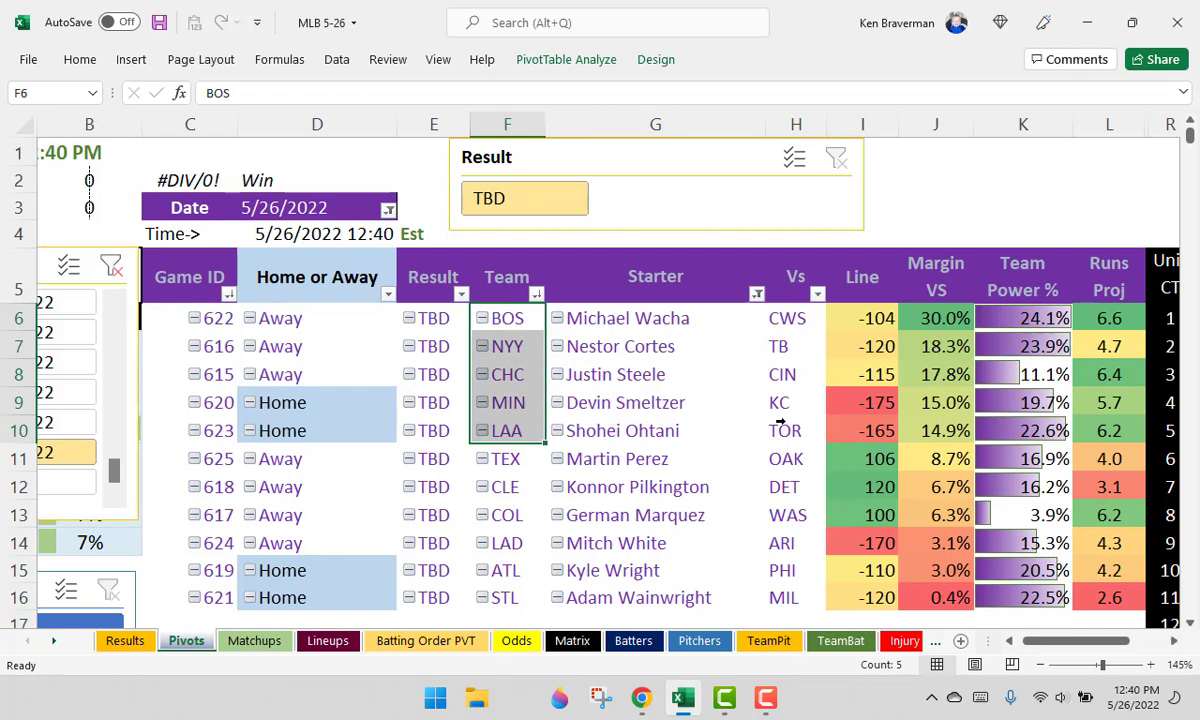
Review the Matchups sheet down to the last game of the day.
{"action": "left_click", "coordinate": [250, 642]}
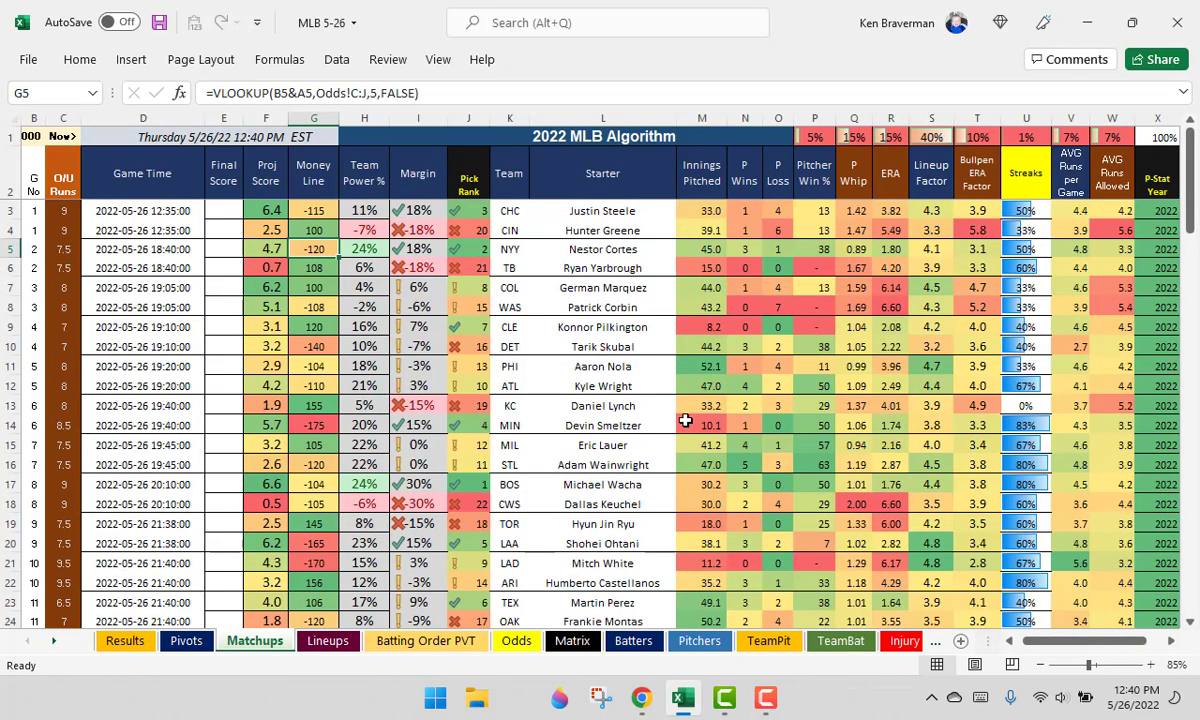
{"action": "scroll", "coordinate": [660, 425], "scroll_direction": "down", "scroll_amount": 3}
{"action": "scroll", "coordinate": [665, 433], "scroll_direction": "down", "scroll_amount": 1}
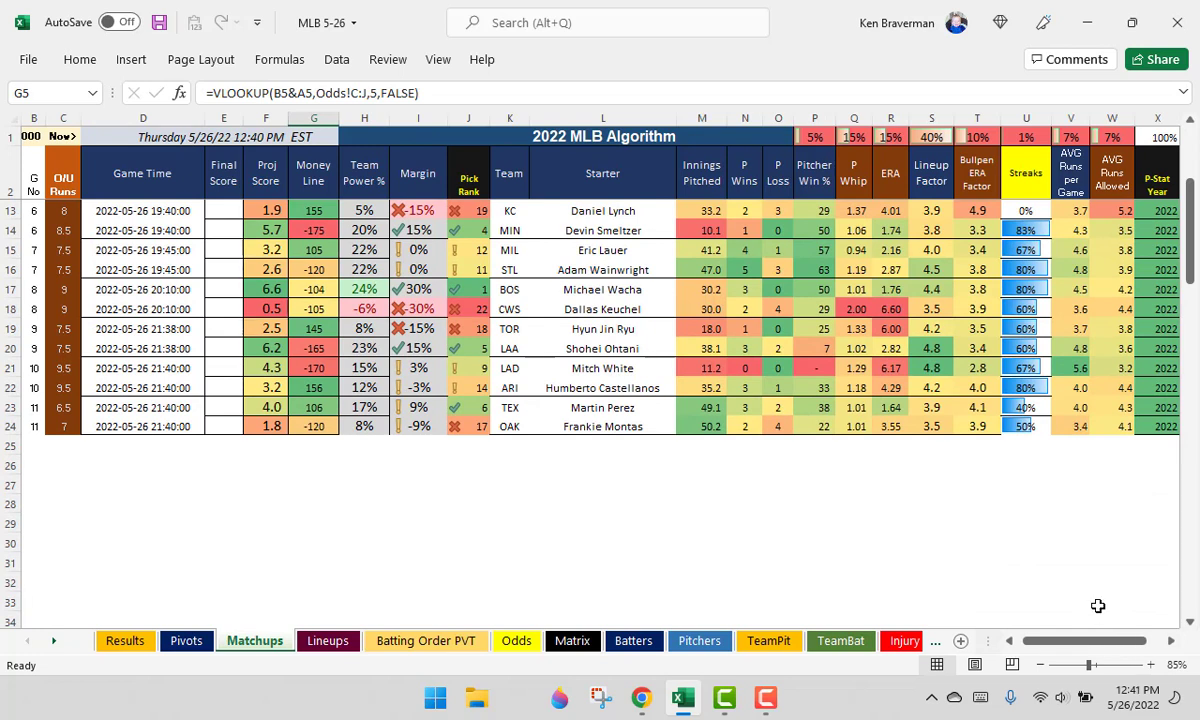
Return to the Pivots sheet and highlight the team list, the underdog lines in I11:I13, and the teams TEX, CLE and COL.
{"action": "left_click", "coordinate": [186, 641]}
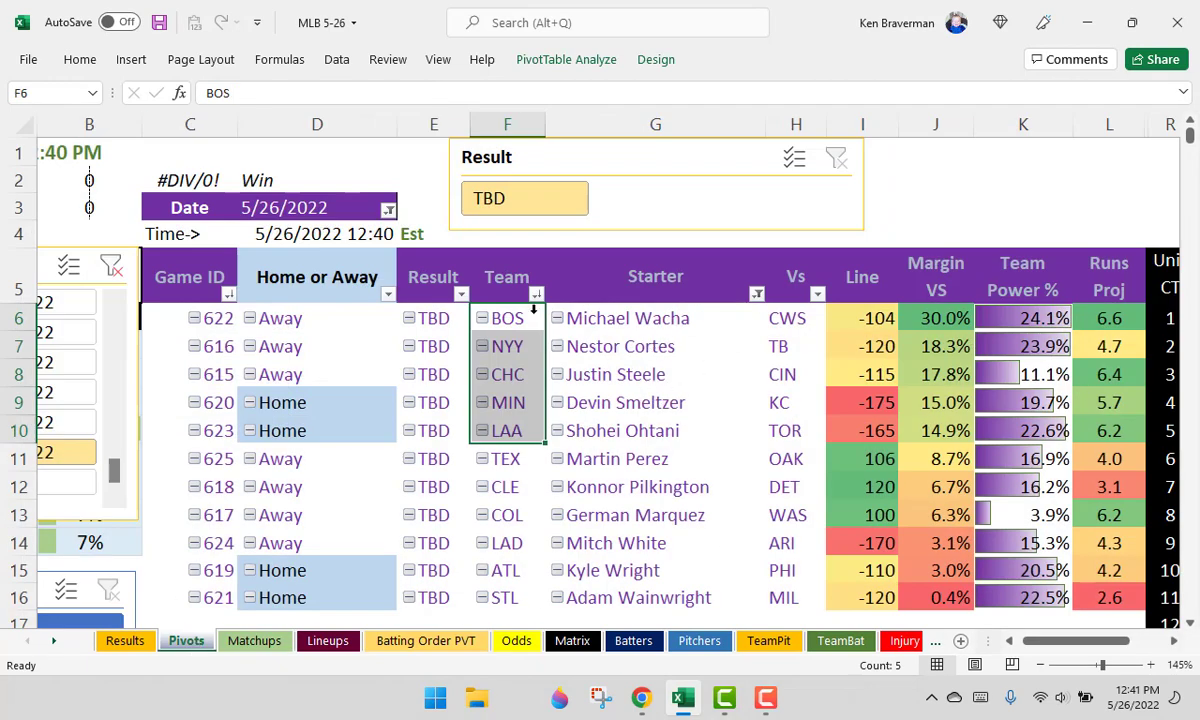
{"action": "left_click_drag", "start_coordinate": [533, 310], "coordinate": [508, 586]}
{"action": "left_click_drag", "start_coordinate": [852, 460], "coordinate": [854, 511]}
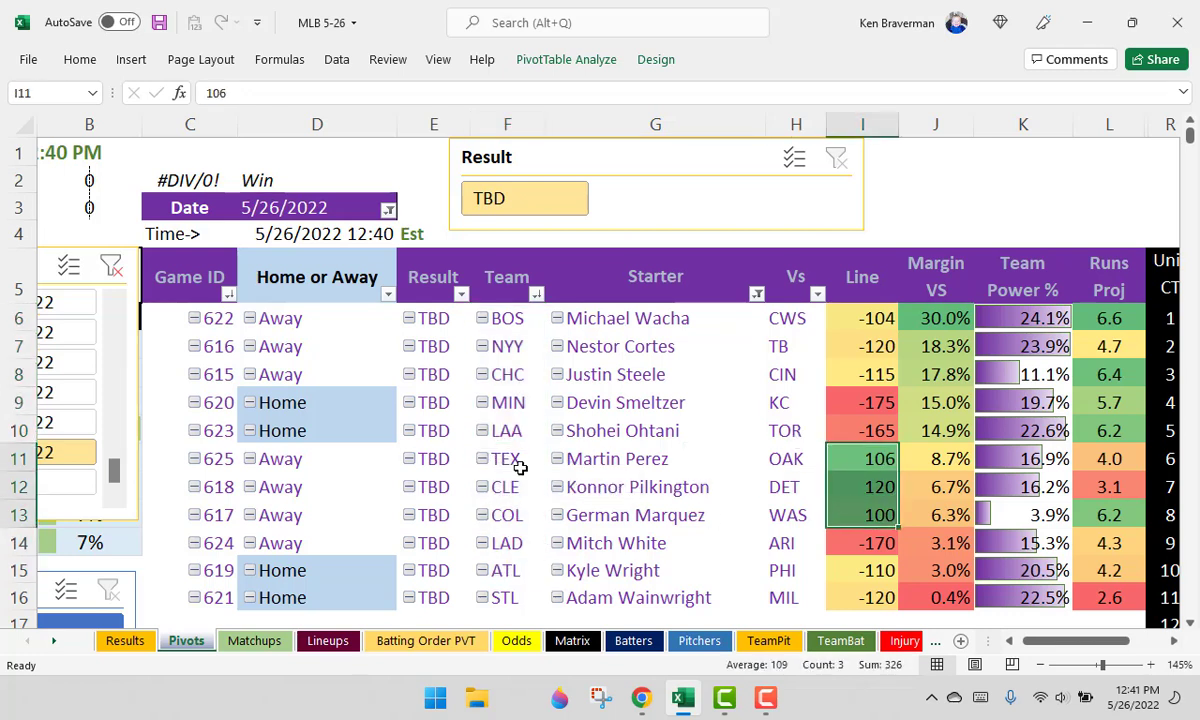
{"action": "left_click_drag", "start_coordinate": [497, 458], "coordinate": [509, 514]}
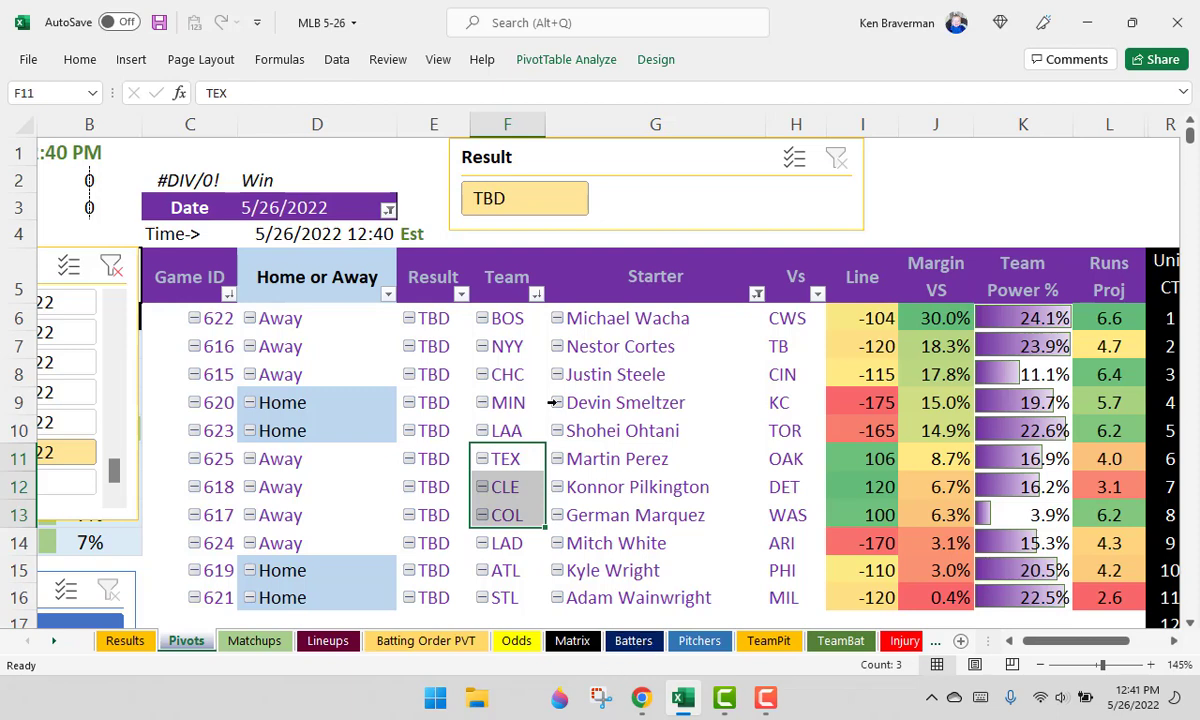
Highlight the top five picks BOS through LAA from team to line, and their team names alone.
{"action": "left_click_drag", "start_coordinate": [522, 321], "coordinate": [846, 428]}
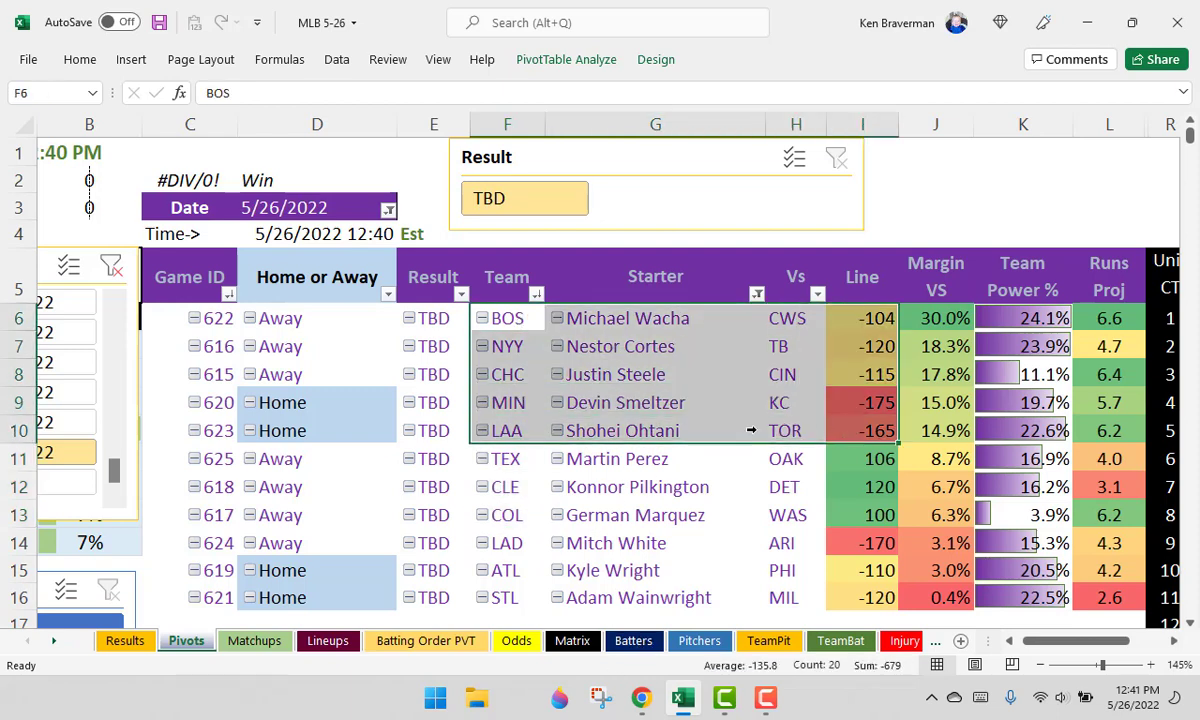
{"action": "left_click_drag", "start_coordinate": [502, 316], "coordinate": [508, 428]}
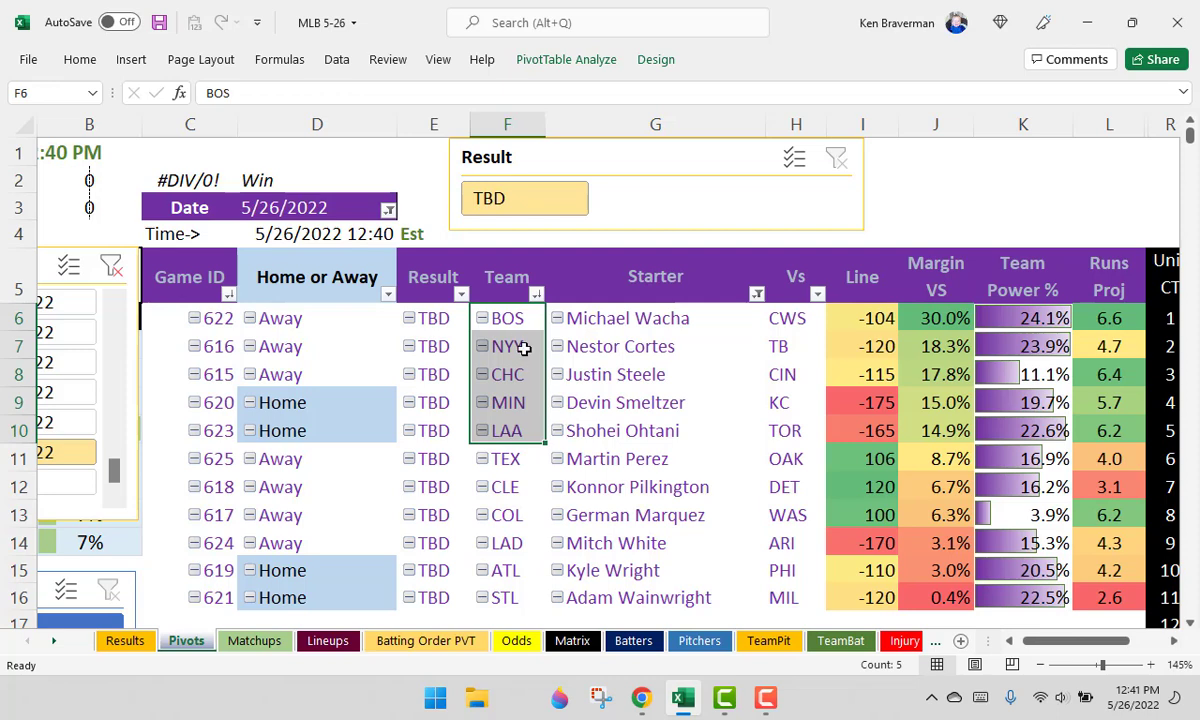
On the Matchups sheet, highlight the BOS–CWS game rows, both starters' pitching stats and the CWS projected score.
{"action": "left_click", "coordinate": [254, 640]}
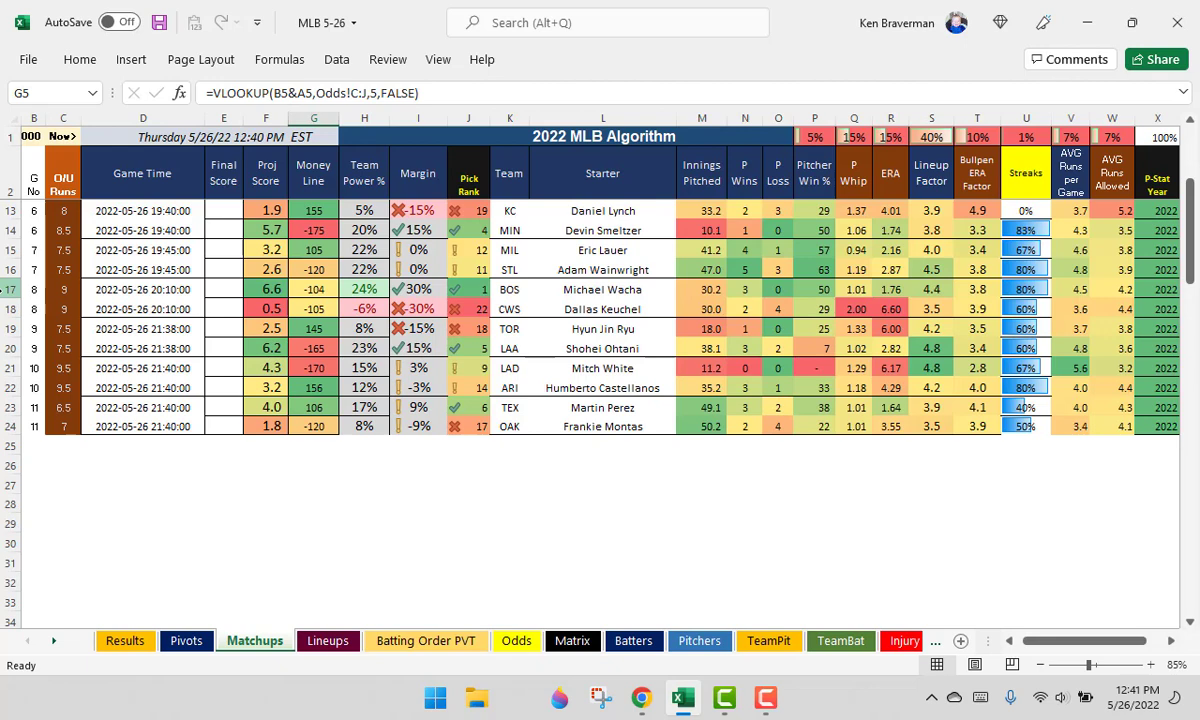
{"action": "left_click_drag", "start_coordinate": [12, 289], "coordinate": [14, 309]}
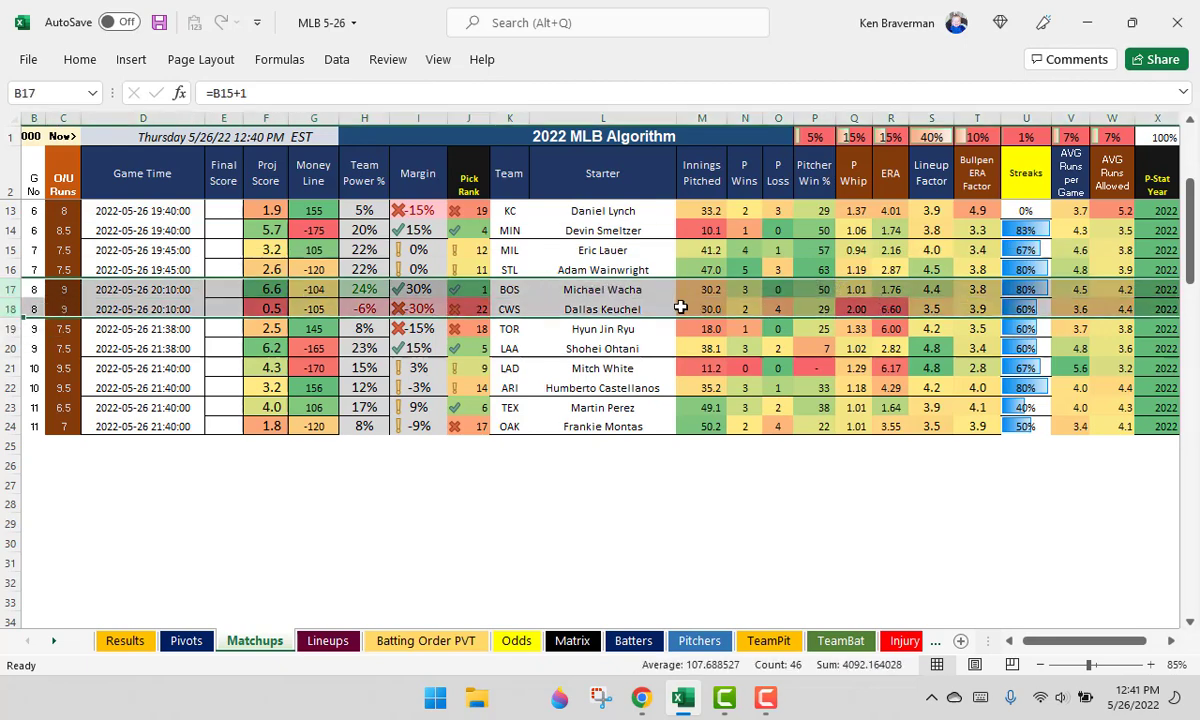
{"action": "left_click_drag", "start_coordinate": [700, 308], "coordinate": [900, 303]}
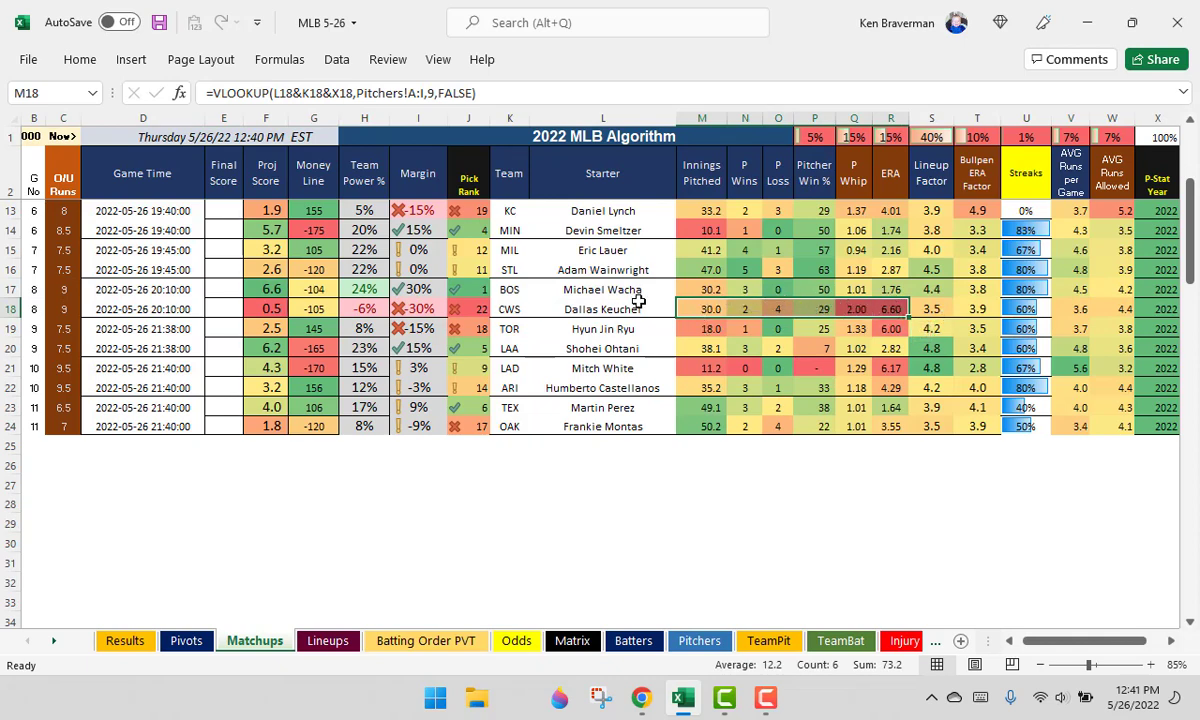
{"action": "left_click_drag", "start_coordinate": [511, 290], "coordinate": [850, 290]}
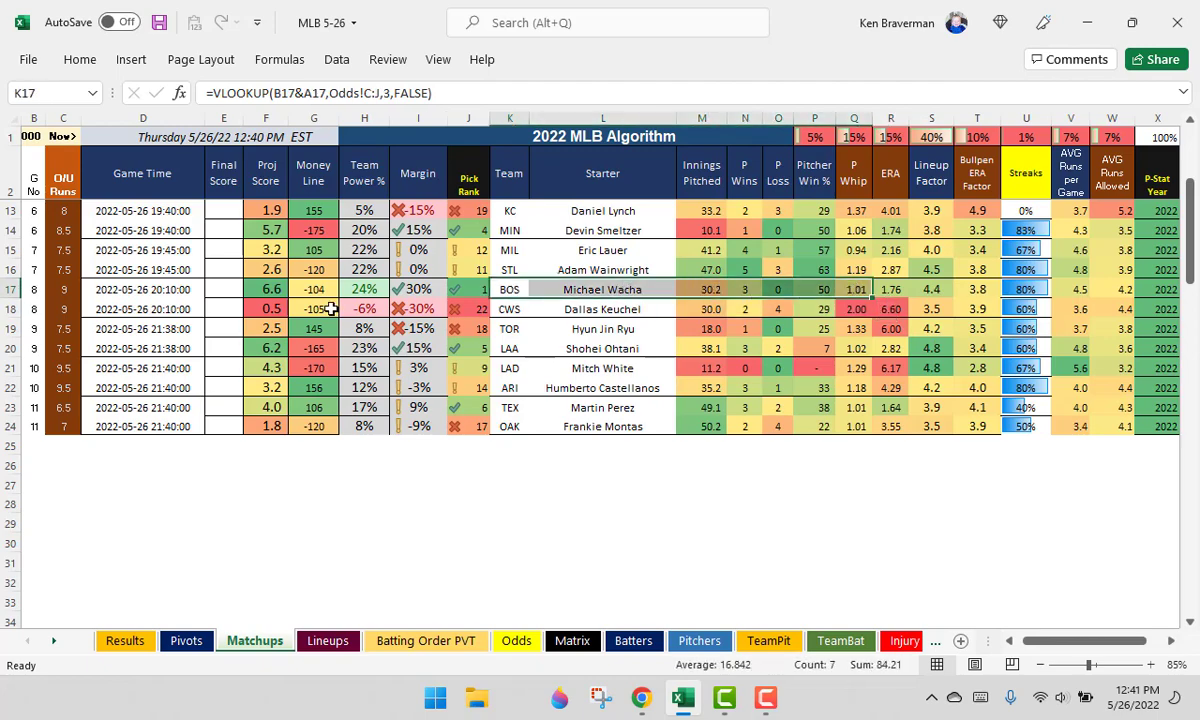
{"action": "left_click", "coordinate": [272, 310]}
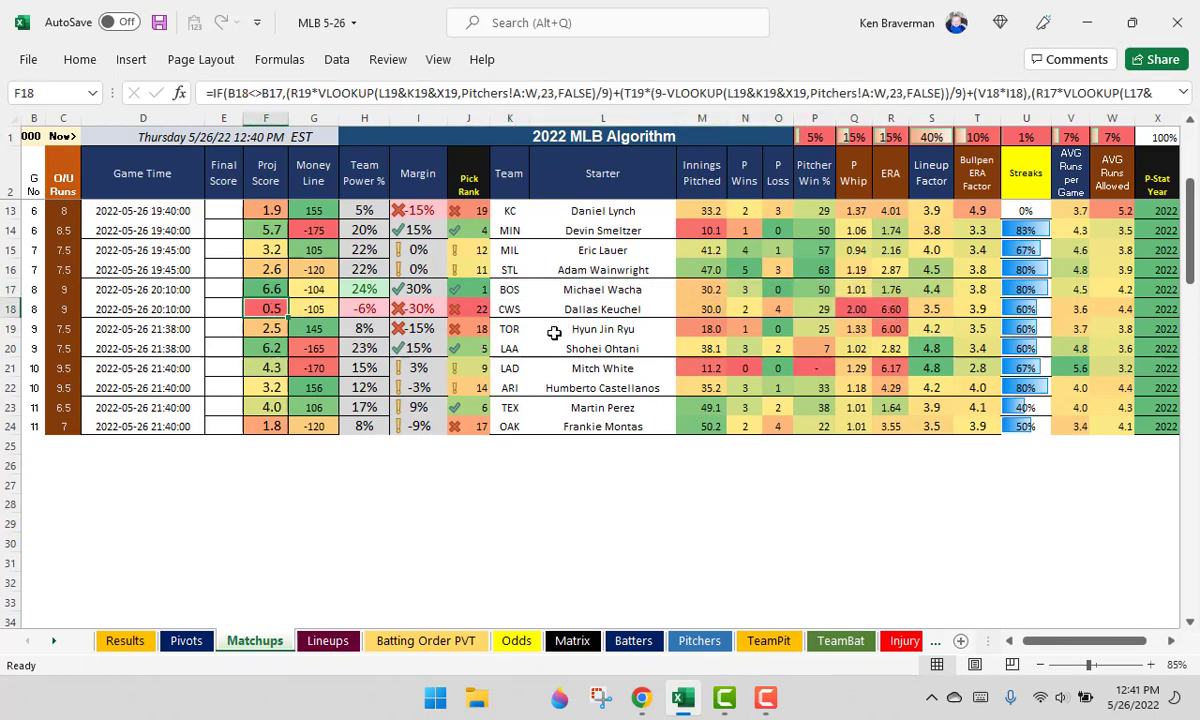
Look back over the first matchups, return to the Pivots sheet and highlight BOS, the top five team names and CHC through LAA.
{"action": "scroll", "coordinate": [495, 340], "scroll_direction": "up", "scroll_amount": 3}
{"action": "scroll", "coordinate": [773, 465], "scroll_direction": "up", "scroll_amount": 1}
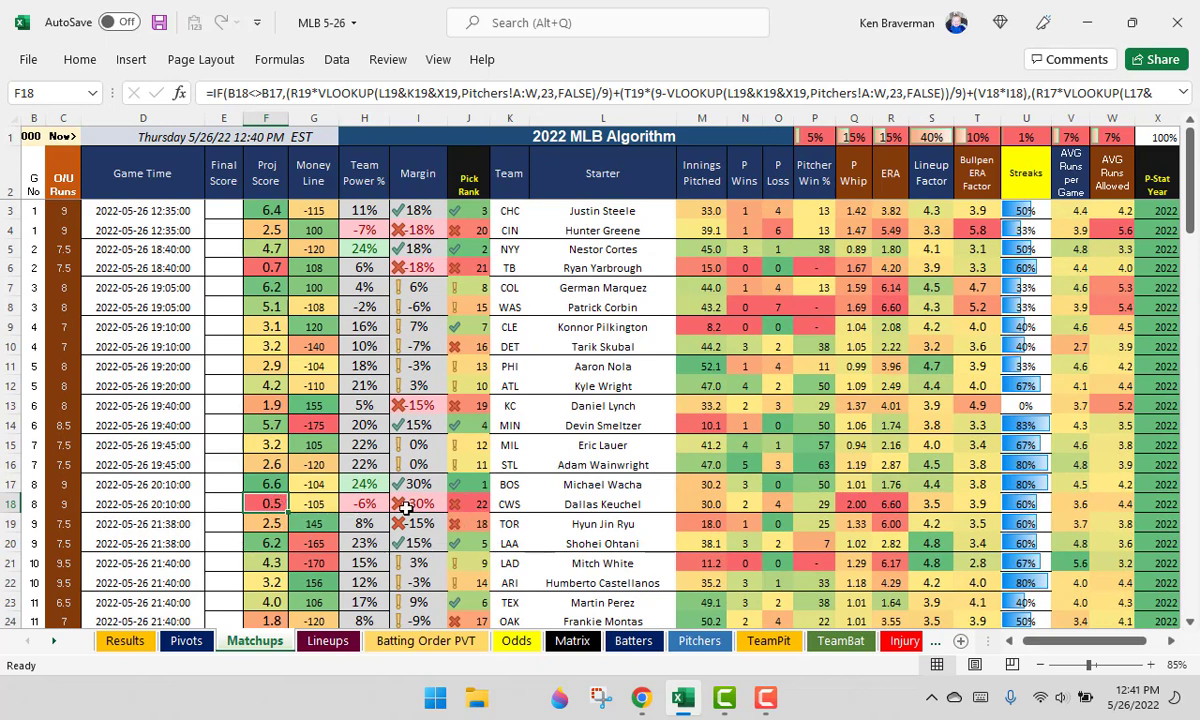
{"action": "left_click", "coordinate": [186, 640]}
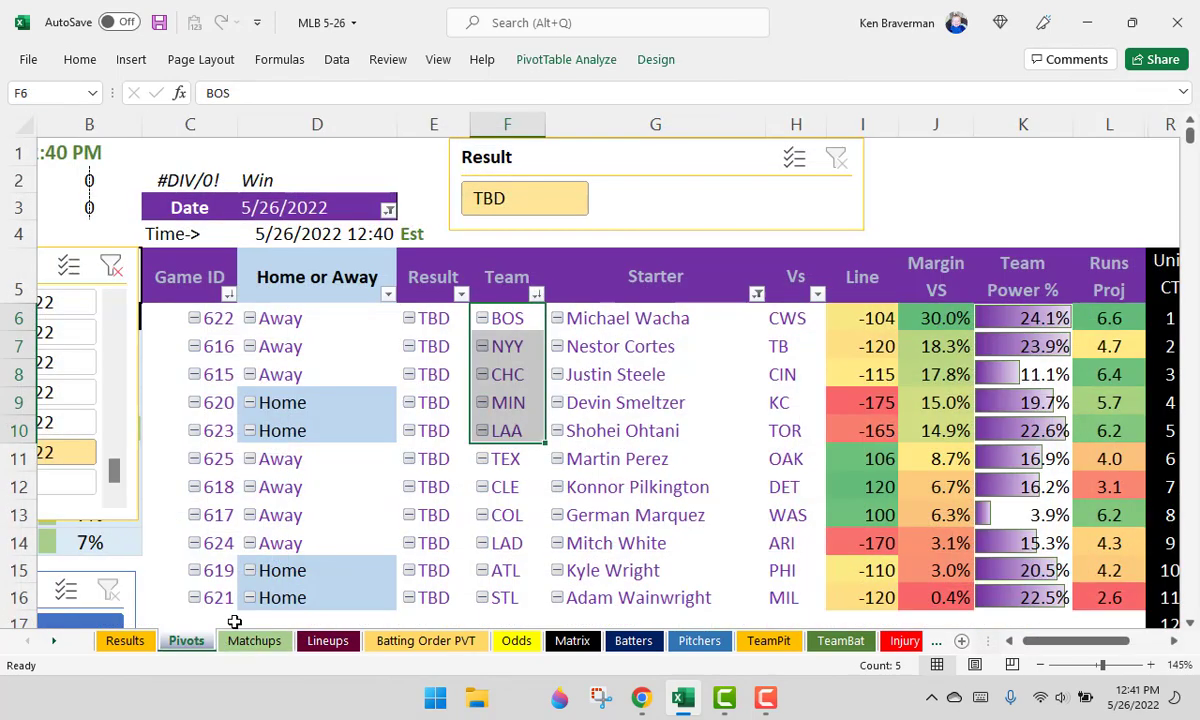
{"action": "left_click", "coordinate": [508, 320]}
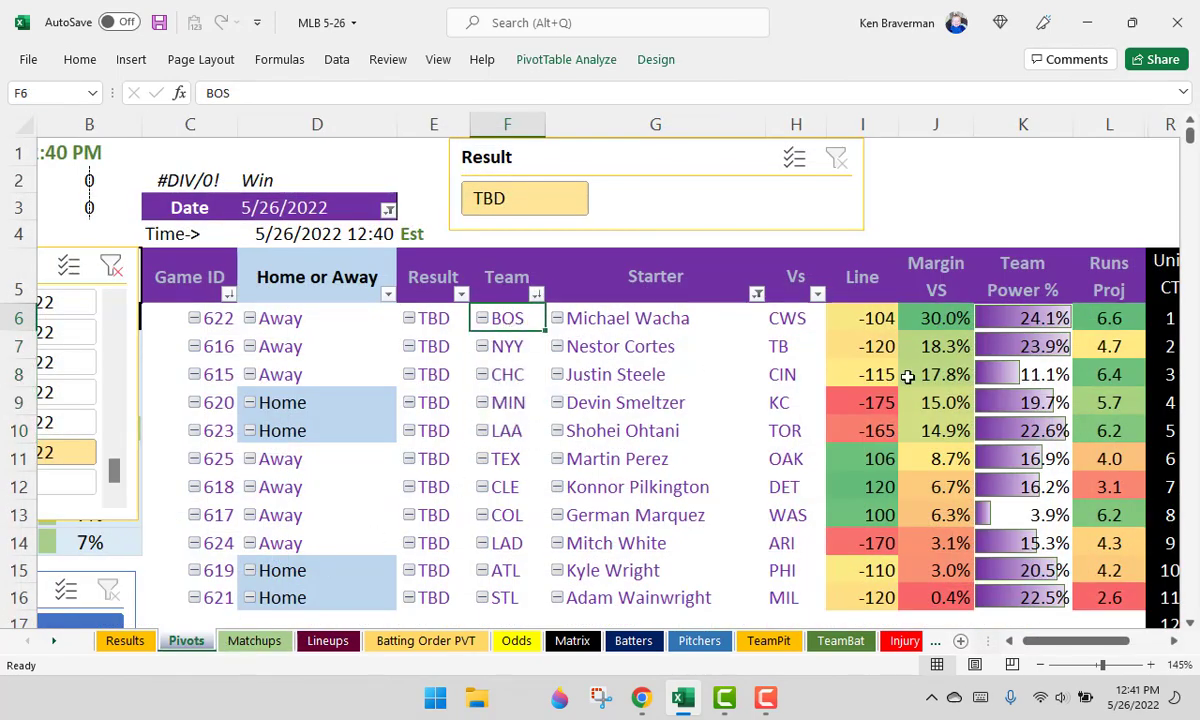
{"action": "left_click_drag", "start_coordinate": [522, 321], "coordinate": [518, 440]}
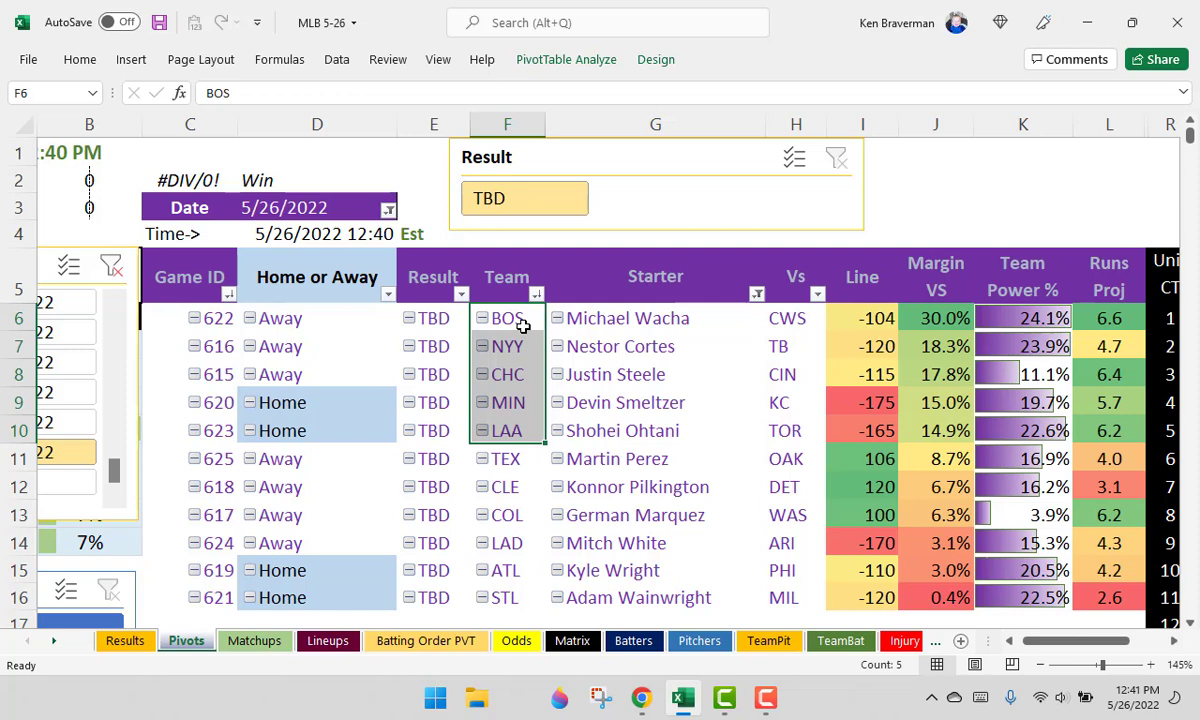
{"action": "mouse_move", "coordinate": [523, 326]}
{"action": "left_mouse_down"}
{"action": "mouse_move", "coordinate": [782, 428]}
{"action": "mouse_move", "coordinate": [530, 321]}
{"action": "left_mouse_up"}
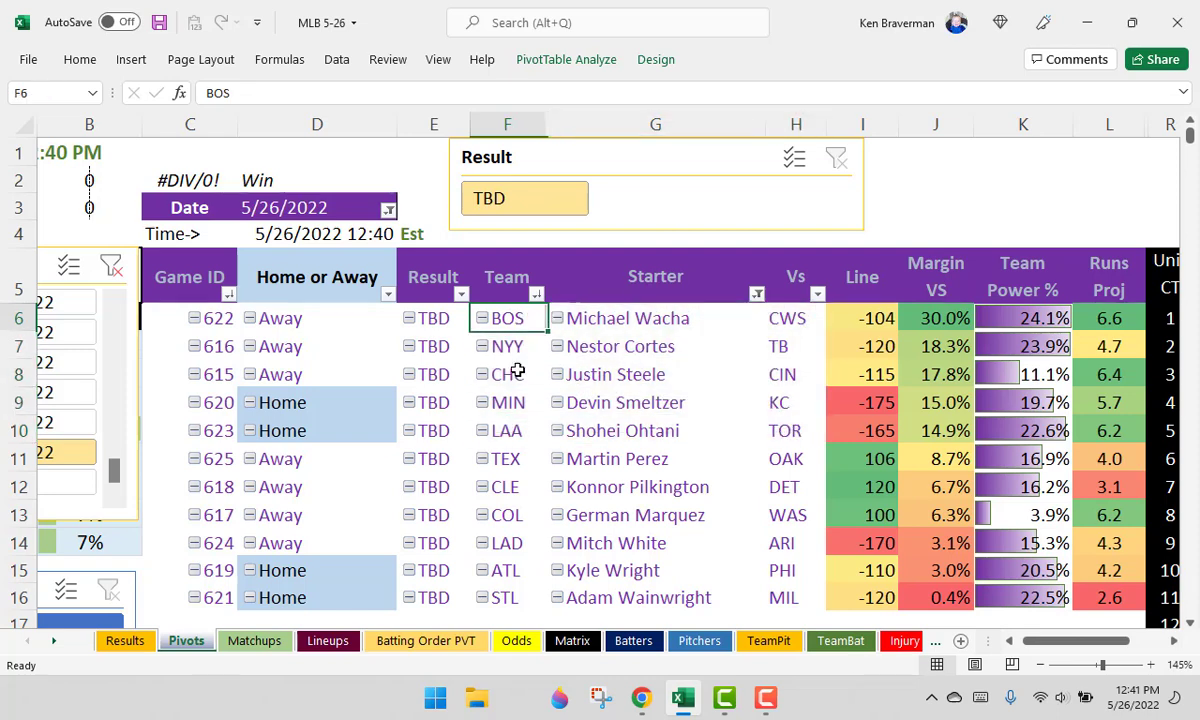
{"action": "left_click_drag", "start_coordinate": [517, 370], "coordinate": [505, 430]}
On the Matchups sheet, highlight the CHC and CIN projected scores and select the CHC pick rank and margin.
{"action": "left_click", "coordinate": [254, 640]}
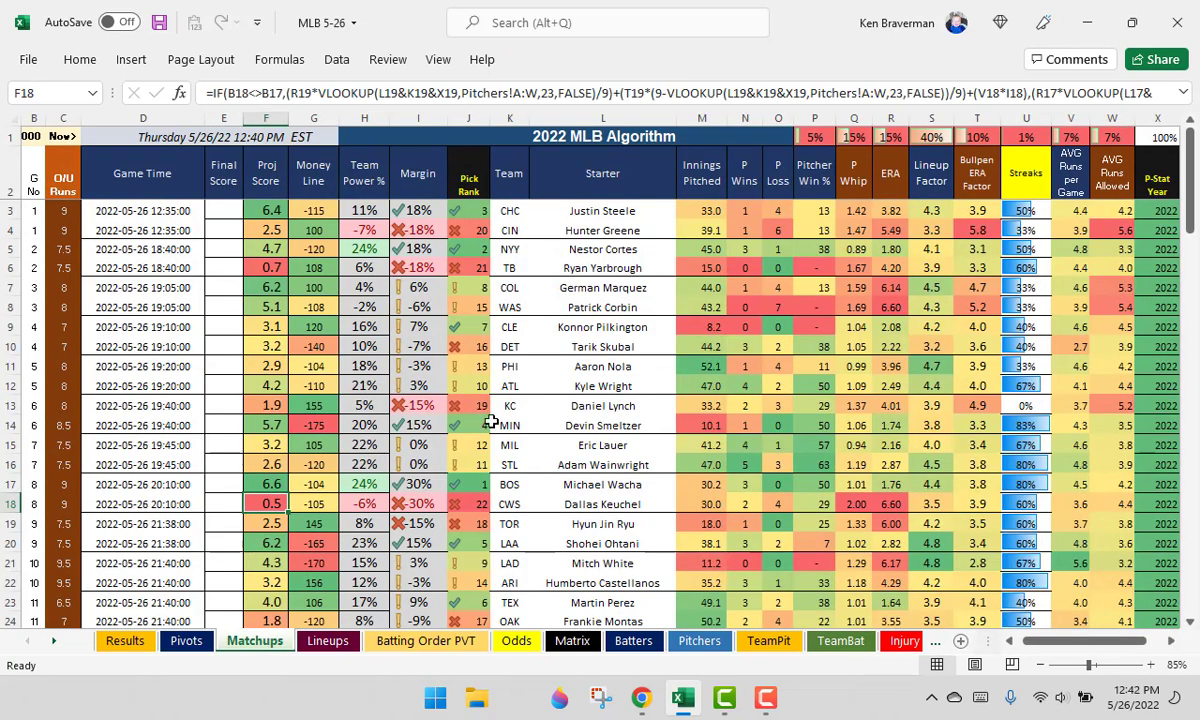
{"action": "left_click_drag", "start_coordinate": [255, 211], "coordinate": [272, 234]}
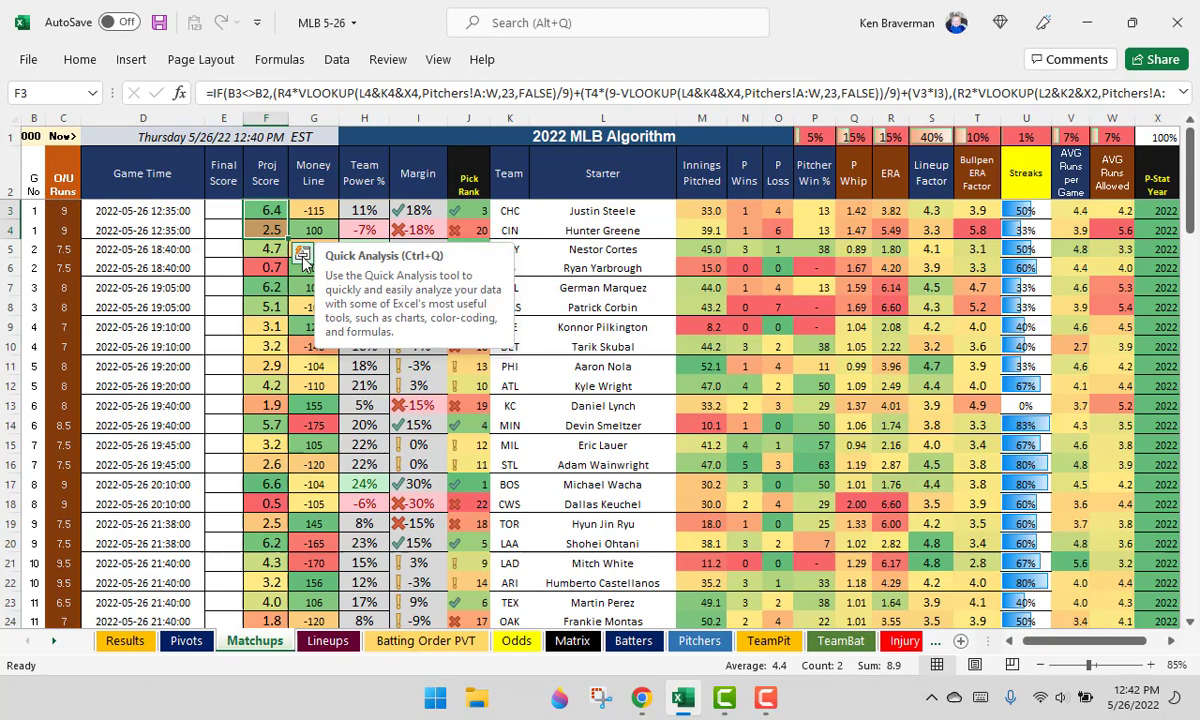
{"action": "left_click", "coordinate": [621, 249]}
{"action": "left_click", "coordinate": [481, 214]}
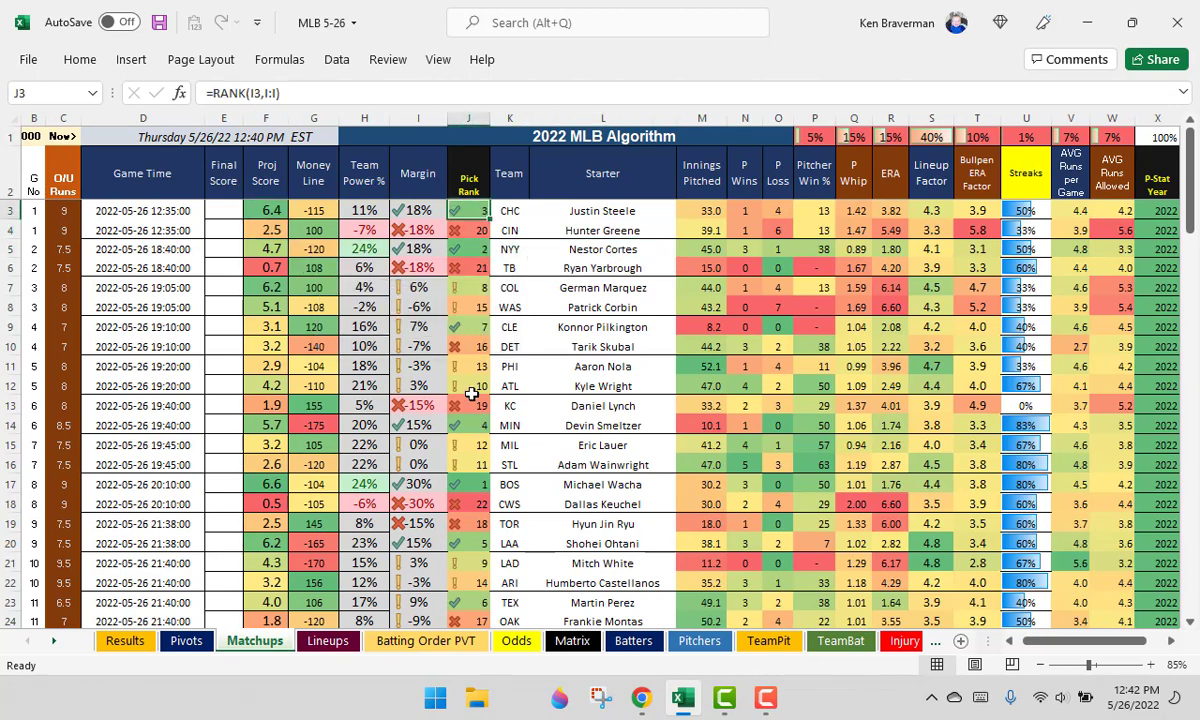
{"action": "scroll", "coordinate": [470, 388], "scroll_direction": "up", "scroll_amount": 1, "text": "ctrl"}
{"action": "left_click", "coordinate": [481, 228]}
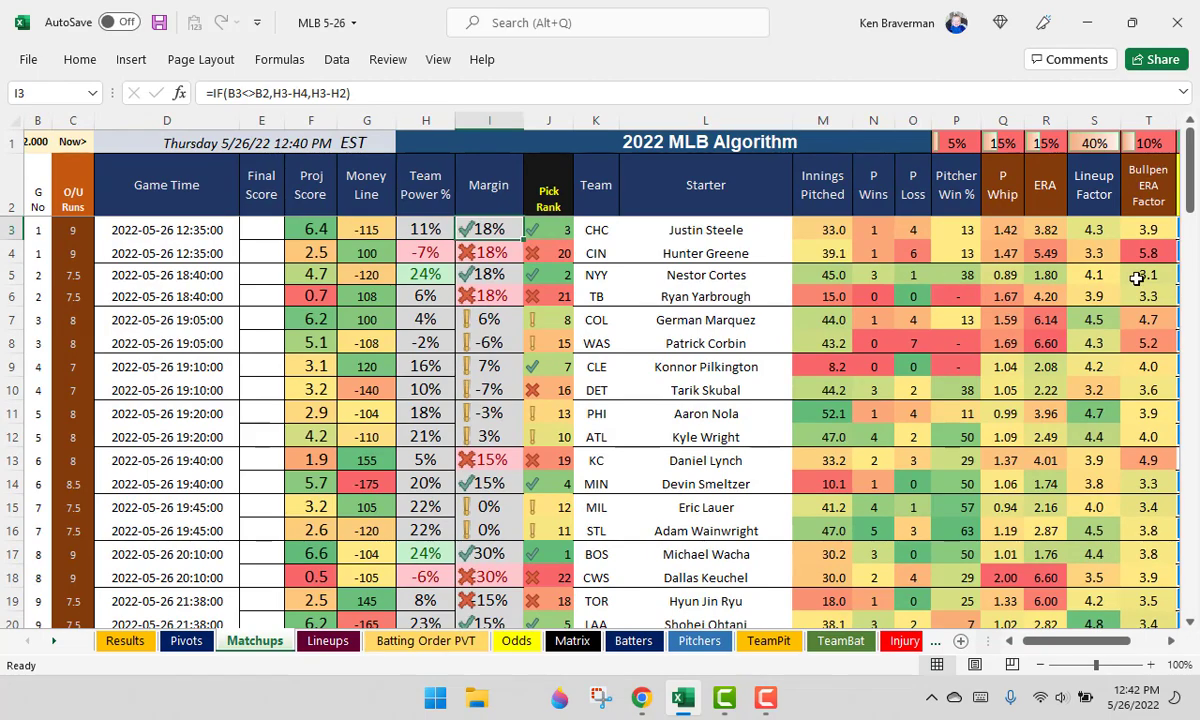
Select the CHC starter's ERA and highlight the CIN ERA, lineup factor and bullpen ERA factor.
{"action": "left_click", "coordinate": [1046, 229]}
{"action": "scroll", "coordinate": [960, 231], "scroll_direction": "down", "scroll_amount": 1, "text": "ctrl"}
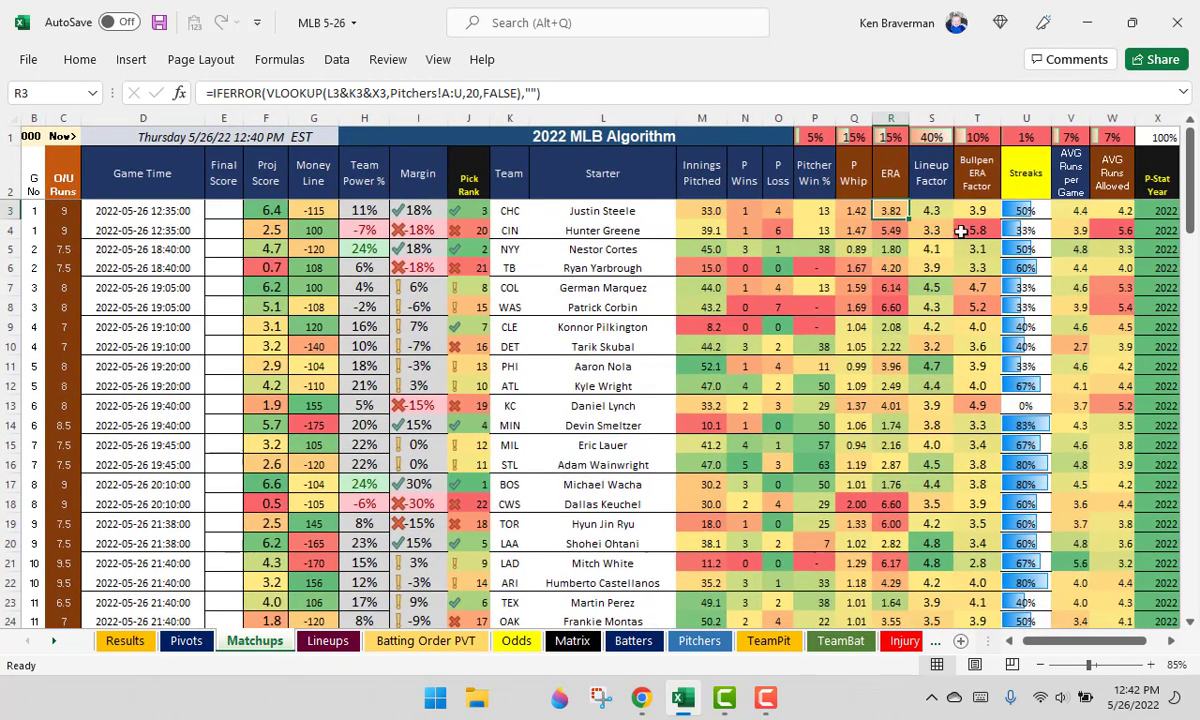
{"action": "left_click_drag", "start_coordinate": [885, 230], "coordinate": [975, 232]}
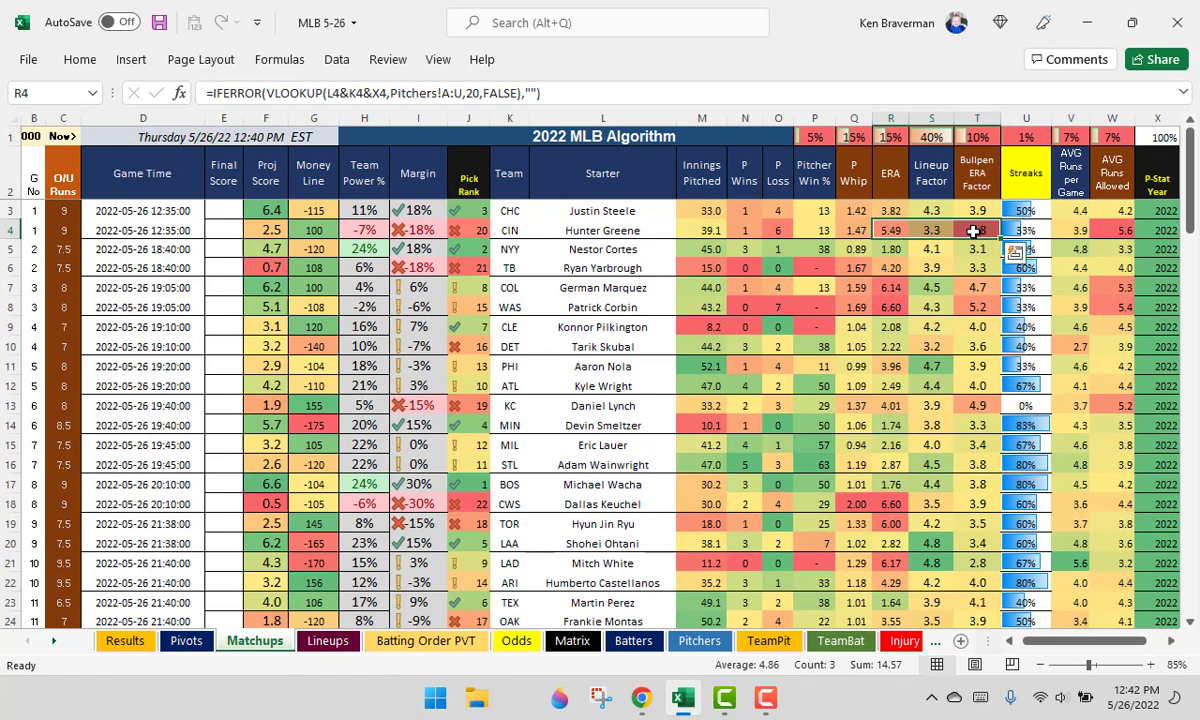
Highlight the projected scores of the CHC–CIN game again and select the CHC money line.
{"action": "scroll", "coordinate": [938, 503], "scroll_direction": "up", "scroll_amount": 2, "text": "ctrl"}
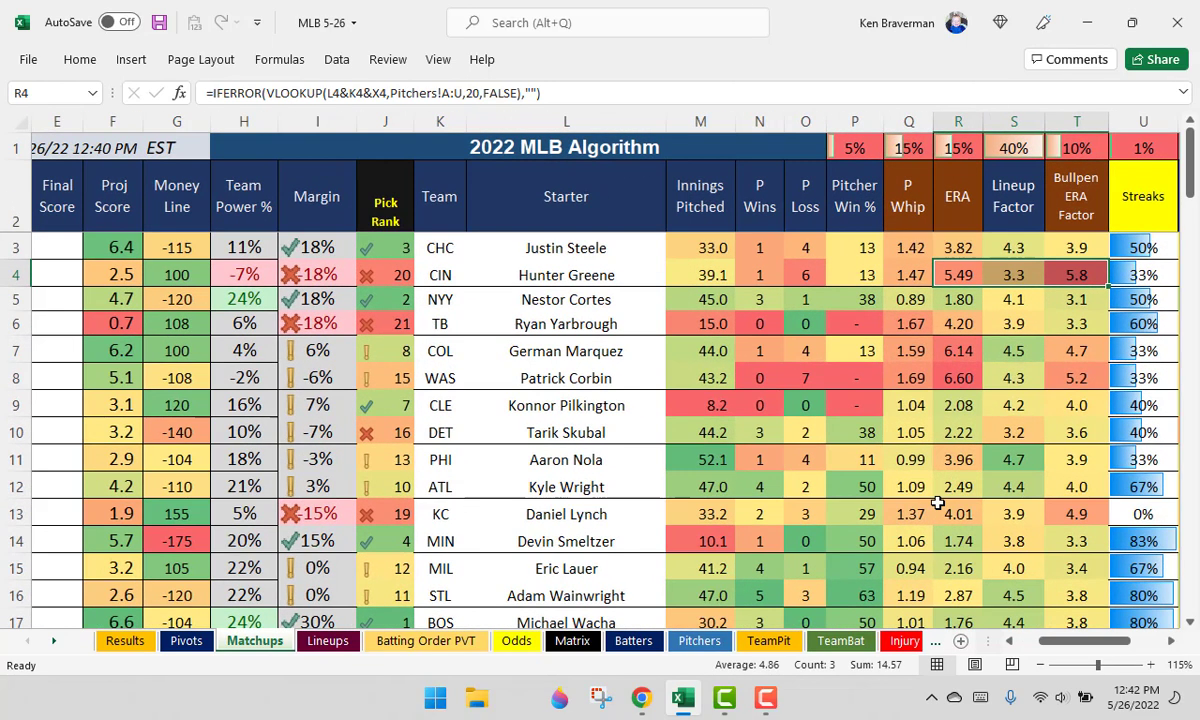
{"action": "scroll", "coordinate": [1017, 581], "scroll_direction": "left", "scroll_amount": 4}
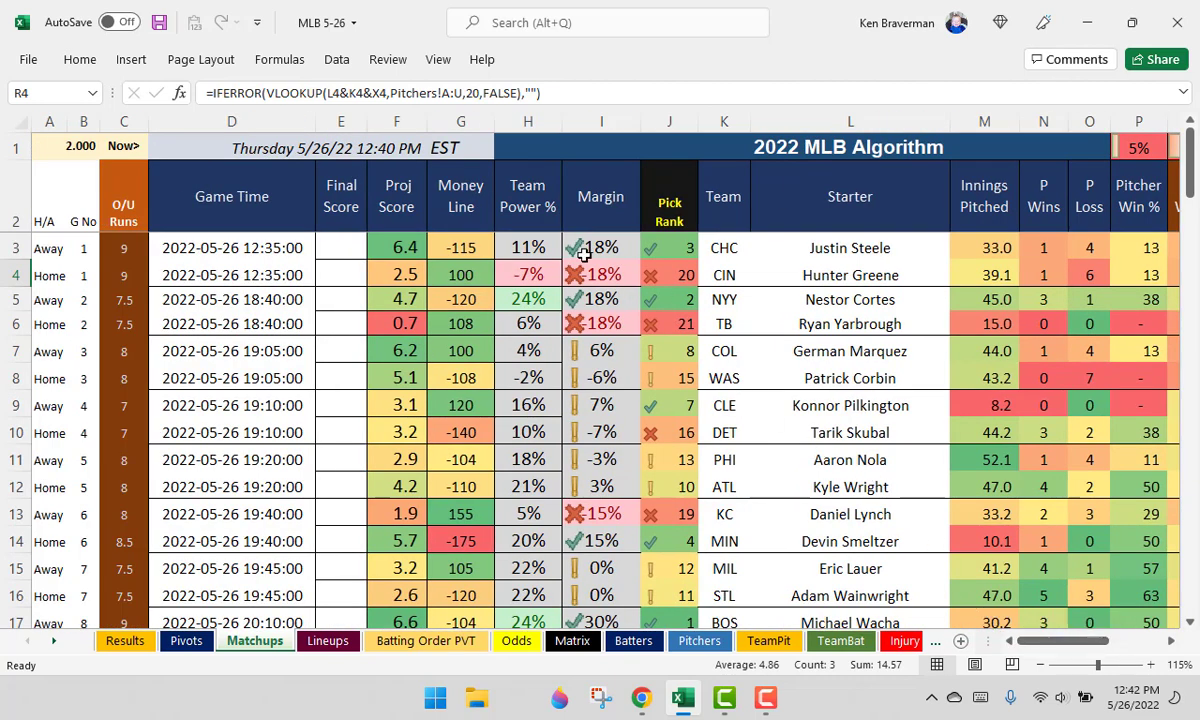
{"action": "left_click_drag", "start_coordinate": [378, 245], "coordinate": [400, 278]}
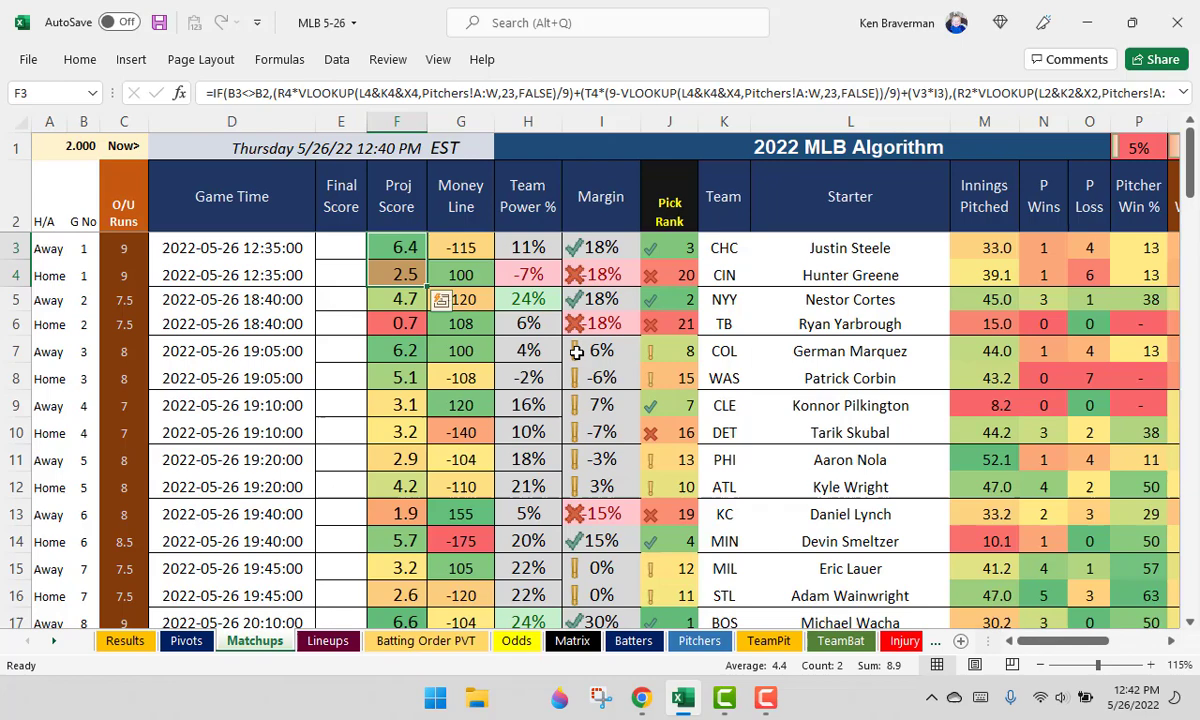
{"action": "scroll", "coordinate": [545, 330], "scroll_direction": "down", "scroll_amount": 1, "text": "ctrl"}
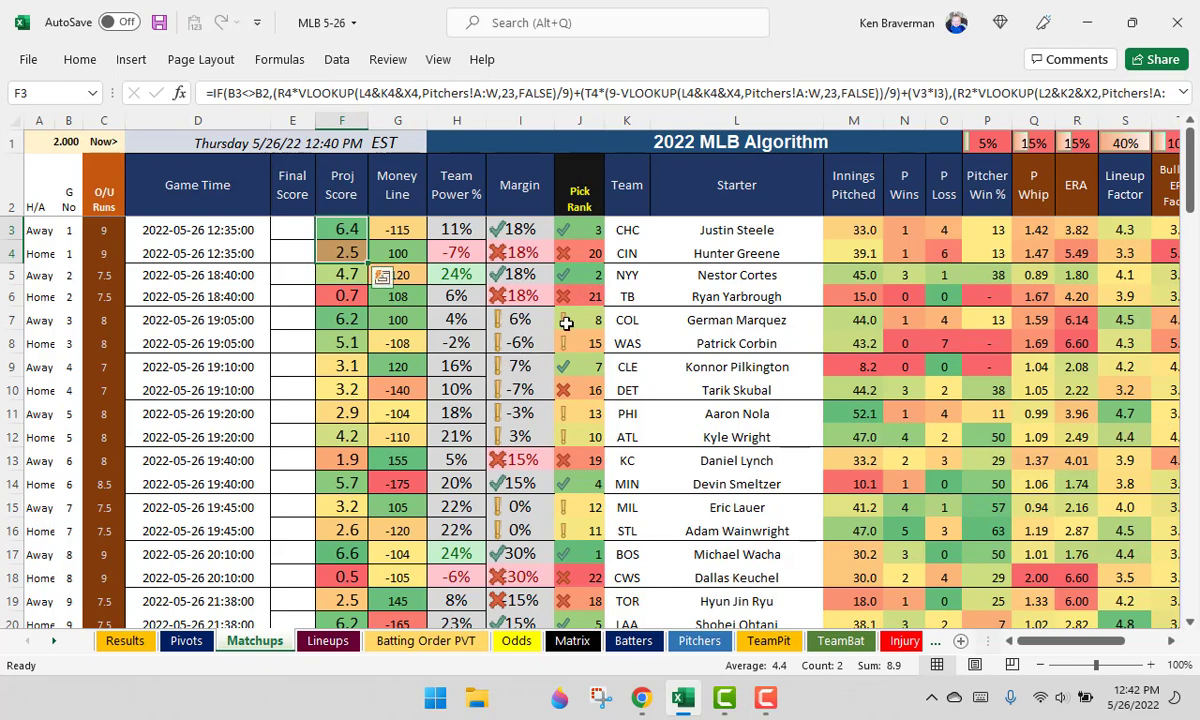
{"action": "left_click", "coordinate": [397, 232]}
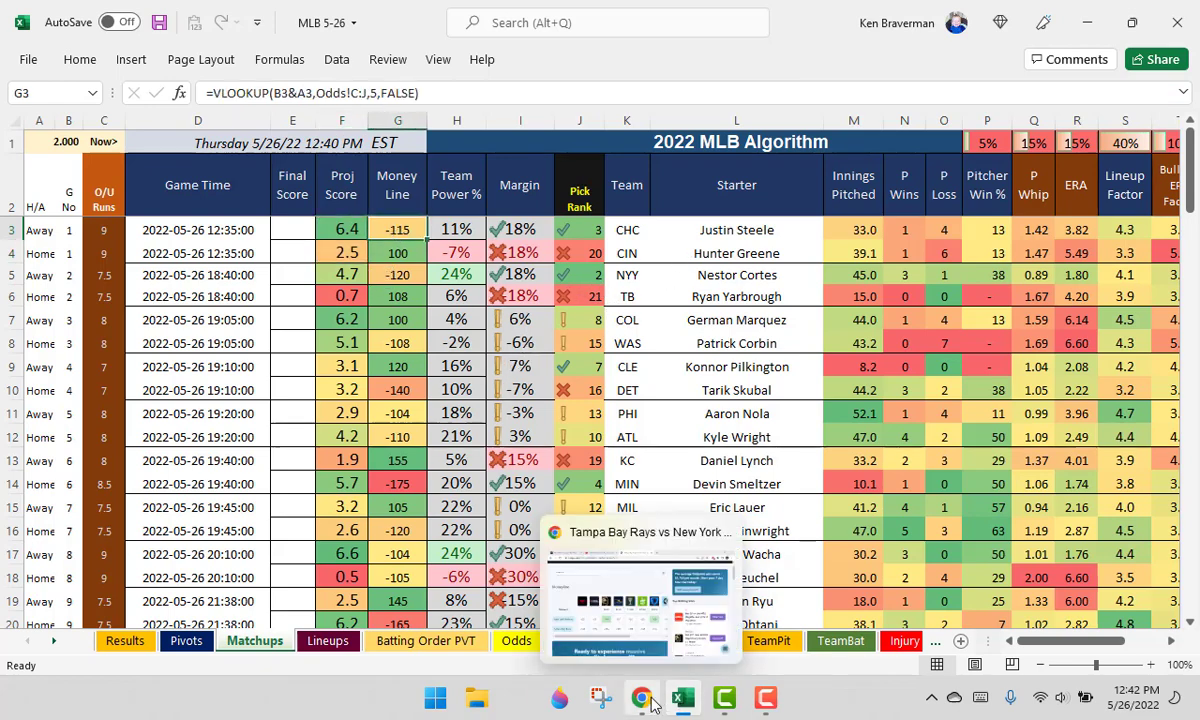
Switch to Chrome, return to OddsJam's MLB overview and try to open the live 12:35 PM Reds–Cubs odds, closing the subscription offer.
{"action": "left_click", "coordinate": [641, 697]}
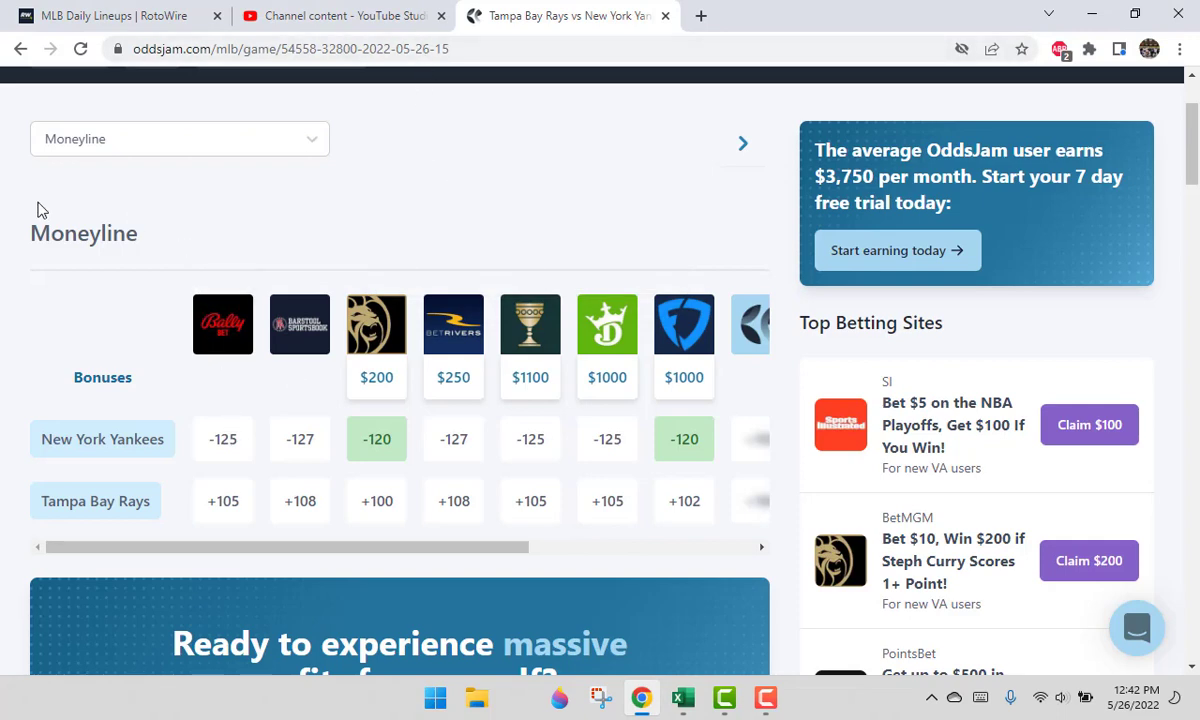
{"action": "left_click", "coordinate": [20, 50]}
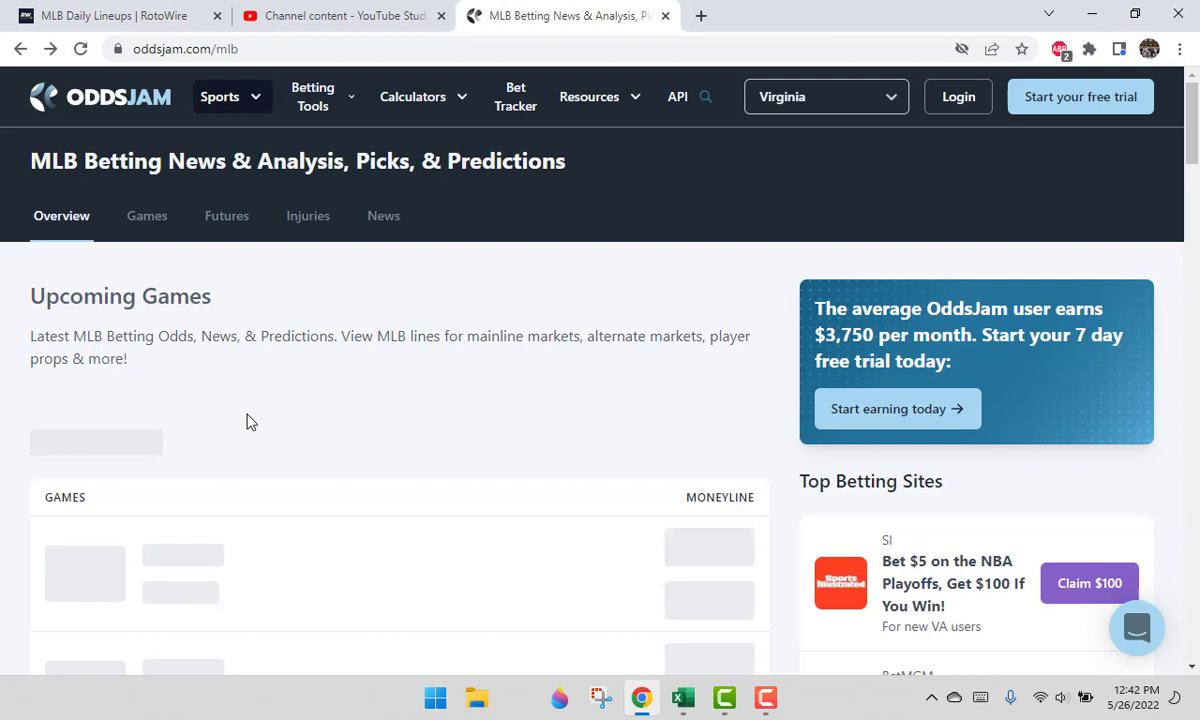
{"action": "scroll", "coordinate": [270, 418], "scroll_direction": "down", "scroll_amount": 2}
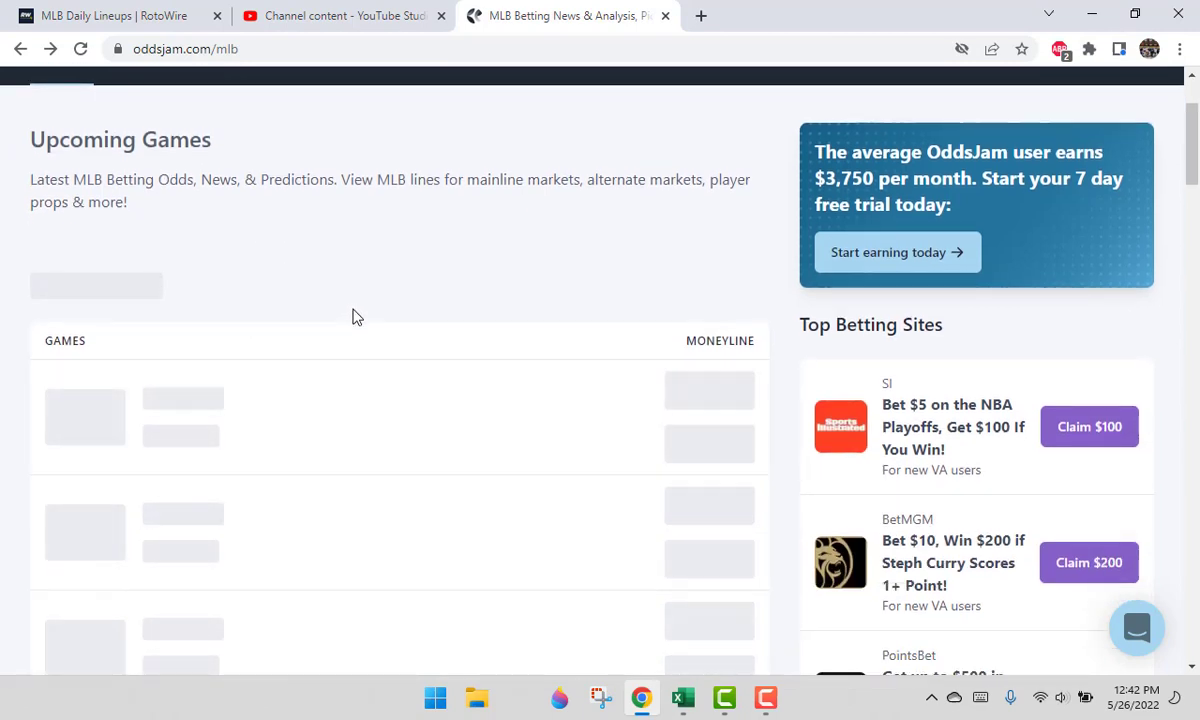
{"action": "scroll", "coordinate": [308, 346], "scroll_direction": "down", "scroll_amount": 2}
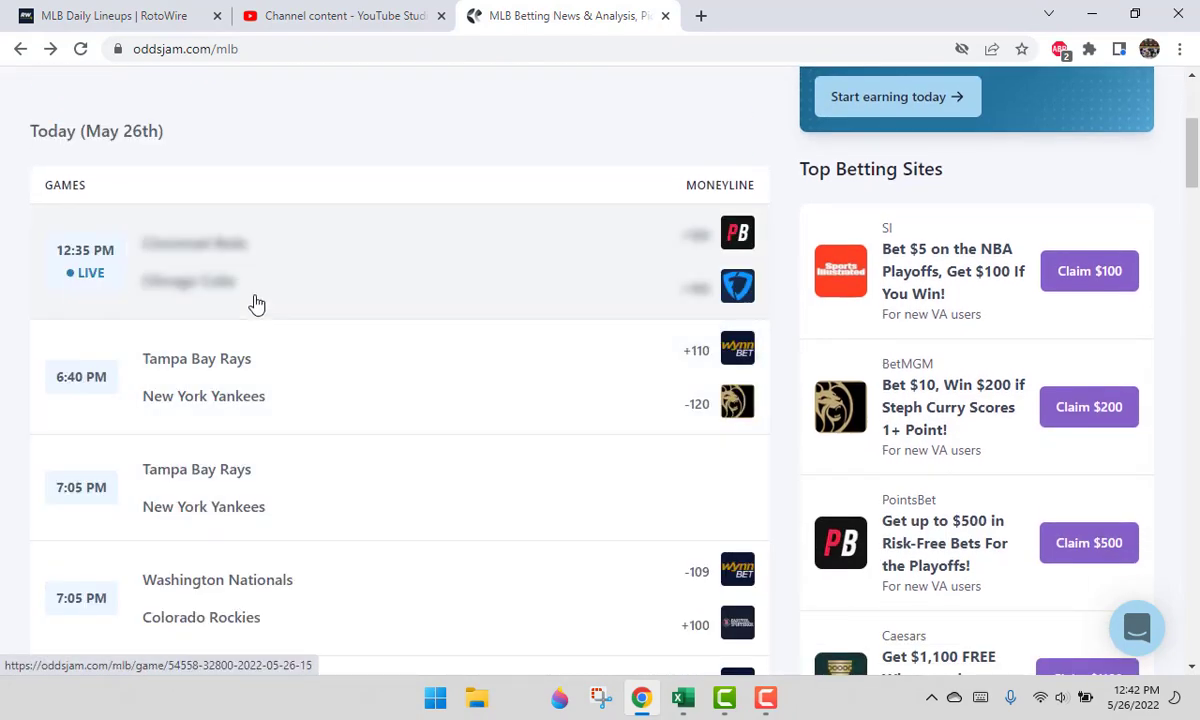
{"action": "left_click", "coordinate": [255, 270]}
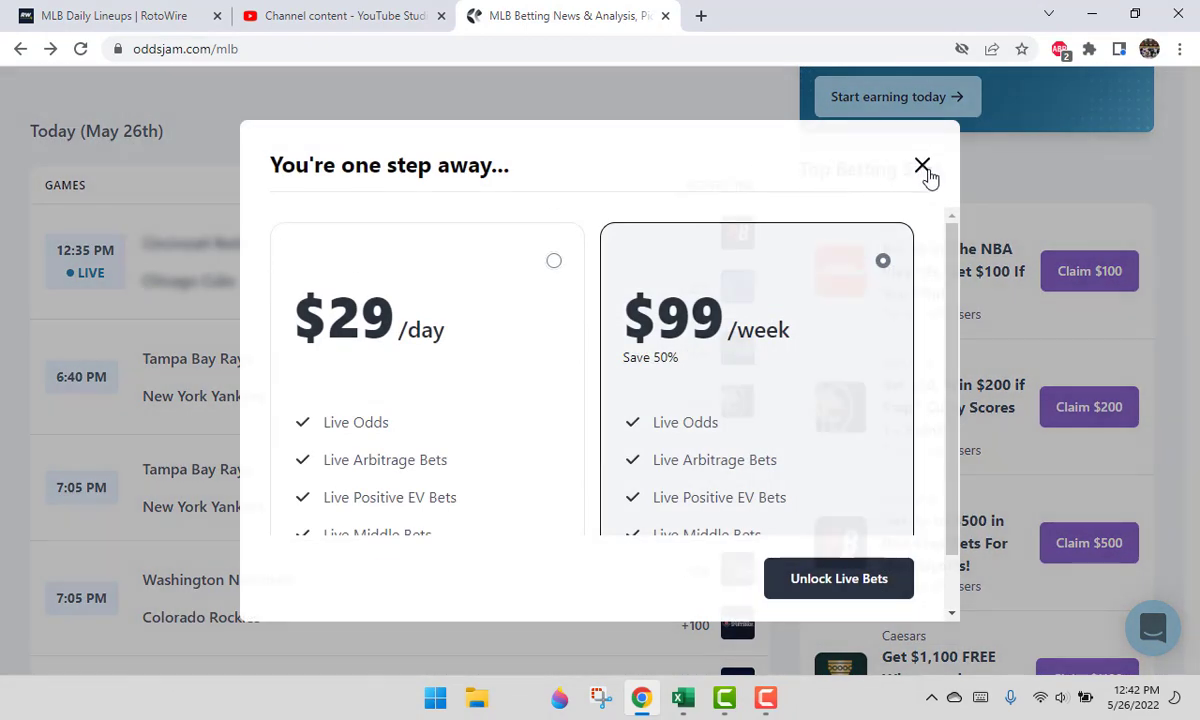
{"action": "left_click", "coordinate": [921, 167]}
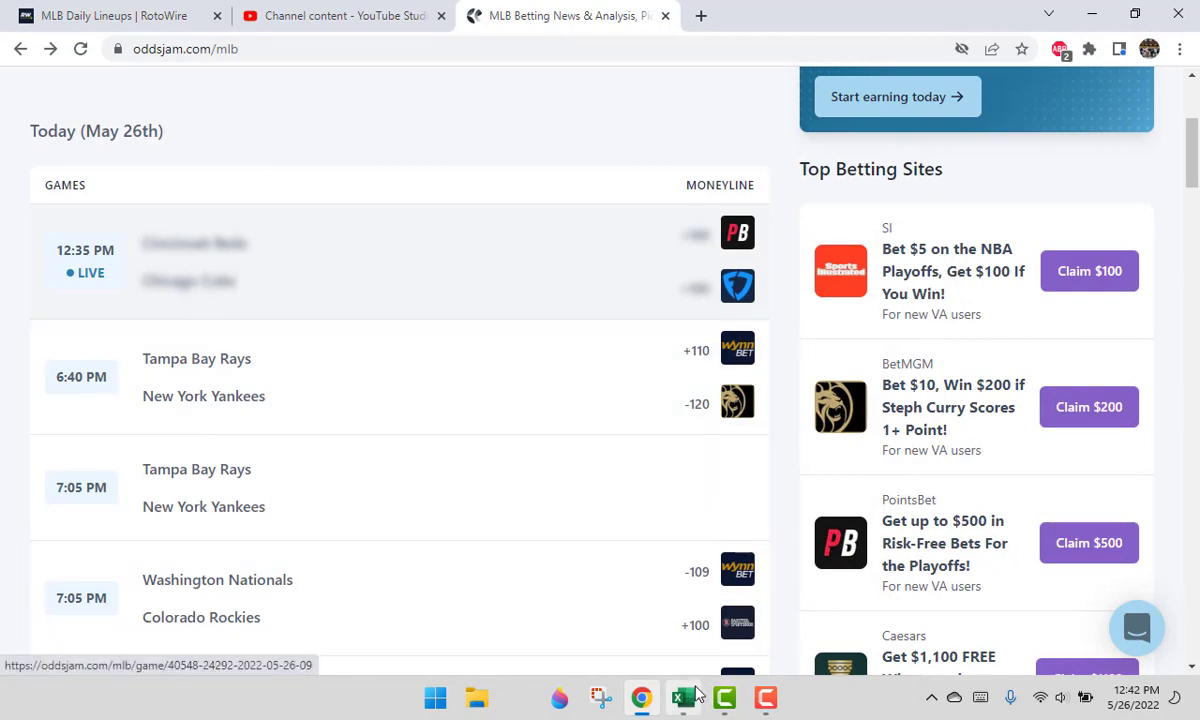
Switch back to Excel and highlight the CHC and CIN money lines, pick ranks and team names.
{"action": "left_click", "coordinate": [684, 699]}
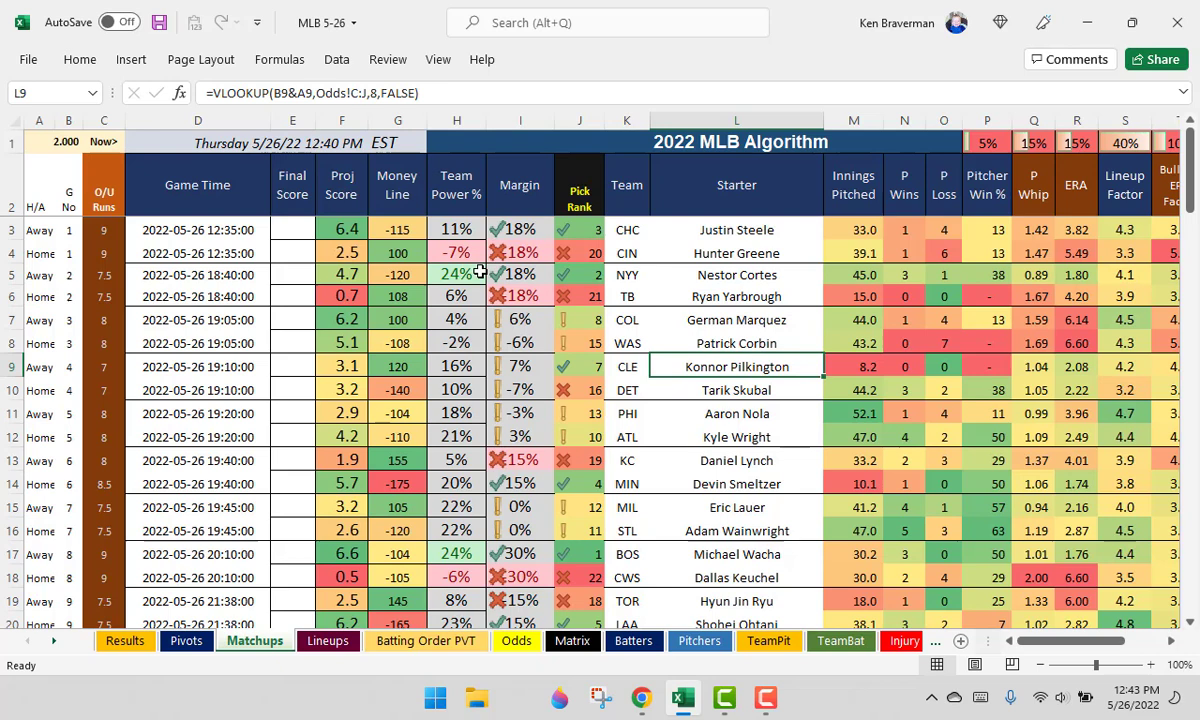
{"action": "left_click", "coordinate": [397, 229]}
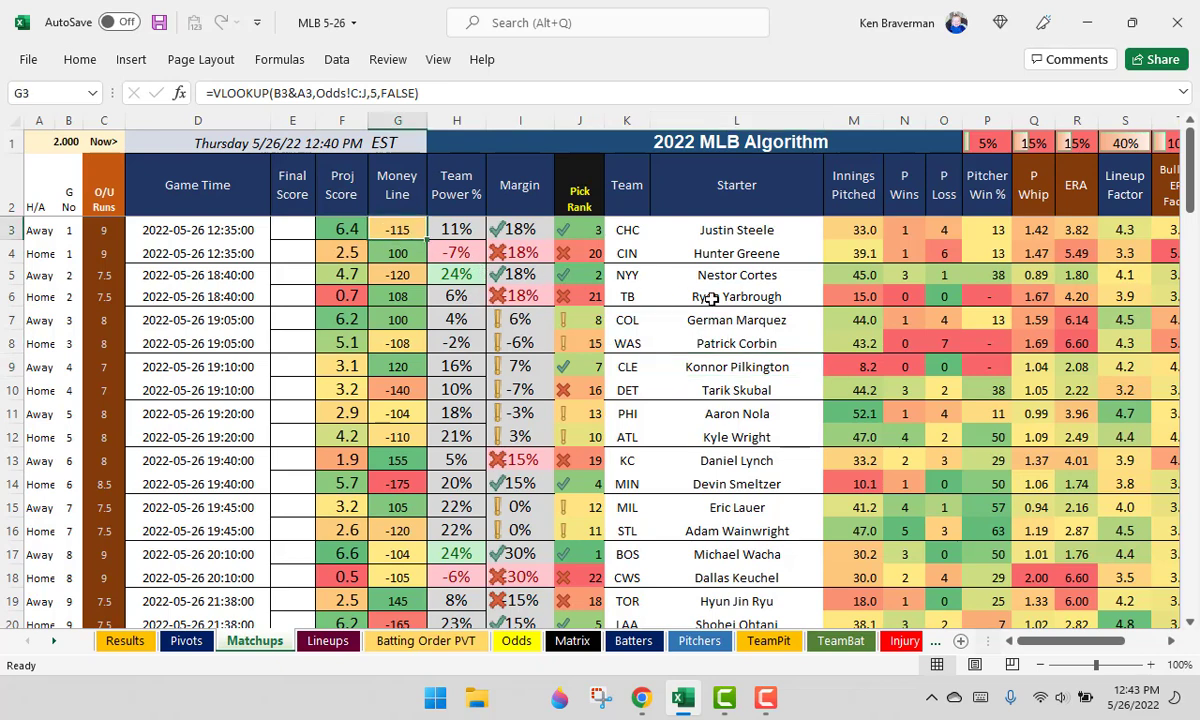
{"action": "left_click_drag", "start_coordinate": [566, 224], "coordinate": [626, 254]}
{"action": "key", "text": "Left"}
{"action": "key", "text": "Left"}
{"action": "key", "text": "Left"}
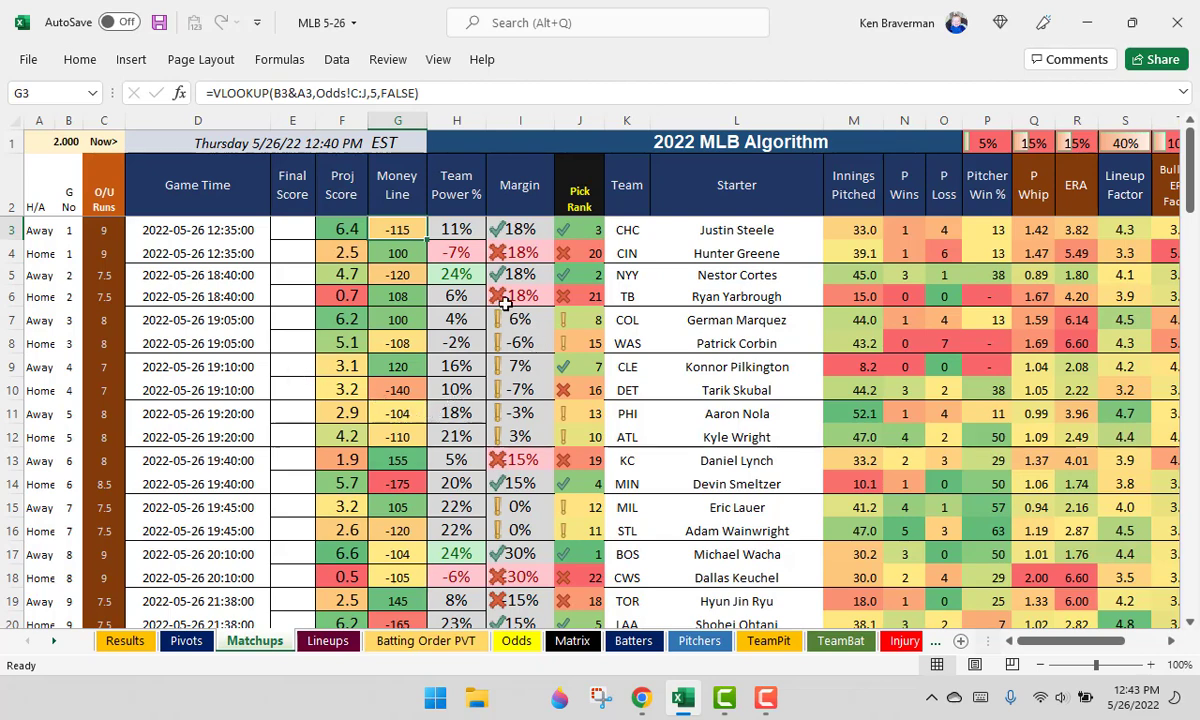
{"action": "left_click_drag", "start_coordinate": [388, 230], "coordinate": [396, 254]}
{"action": "left_click_drag", "start_coordinate": [612, 240], "coordinate": [626, 255]}
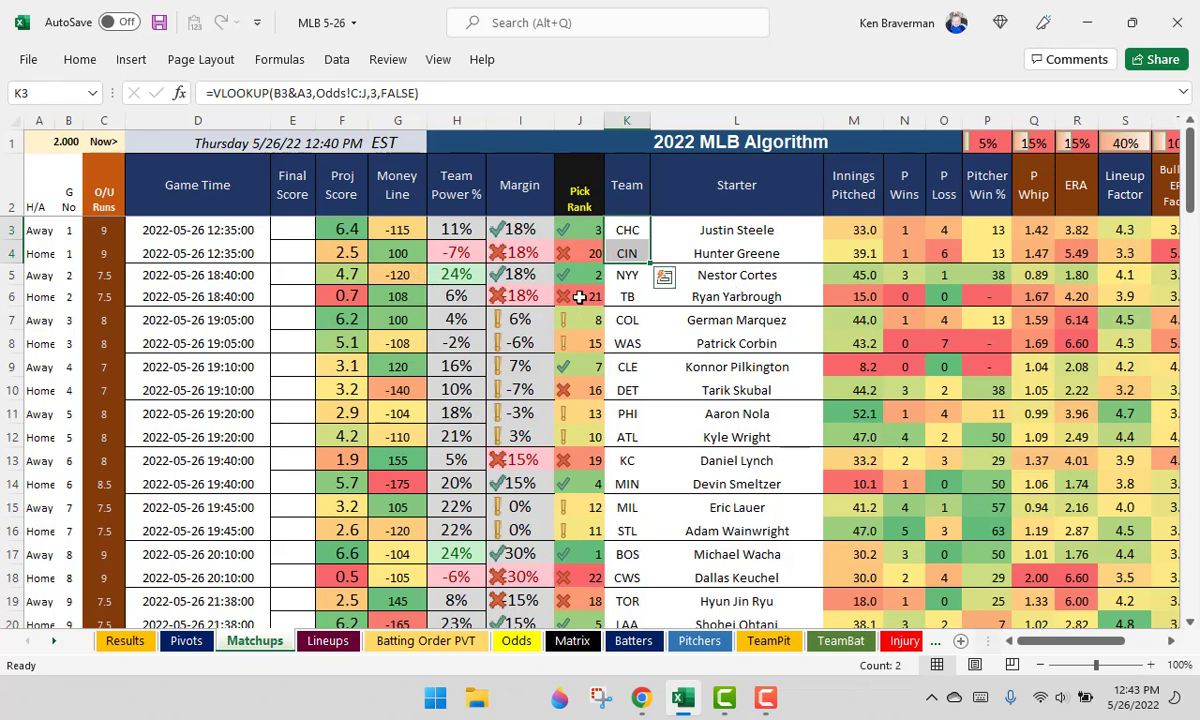
Highlight the projected scores and money lines of the NYY–TB game and select the NYY team name.
{"action": "left_click", "coordinate": [352, 282]}
{"action": "left_click_drag", "start_coordinate": [352, 282], "coordinate": [430, 300]}
{"action": "left_click", "coordinate": [347, 280]}
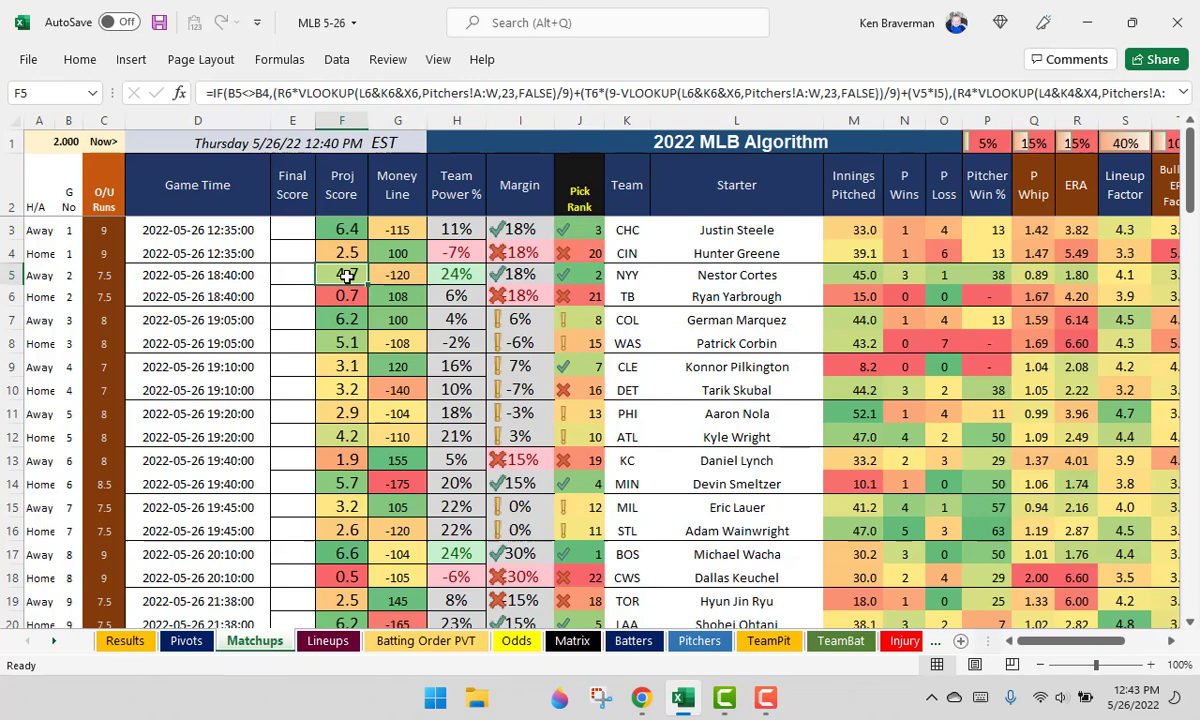
{"action": "left_click", "coordinate": [637, 282]}
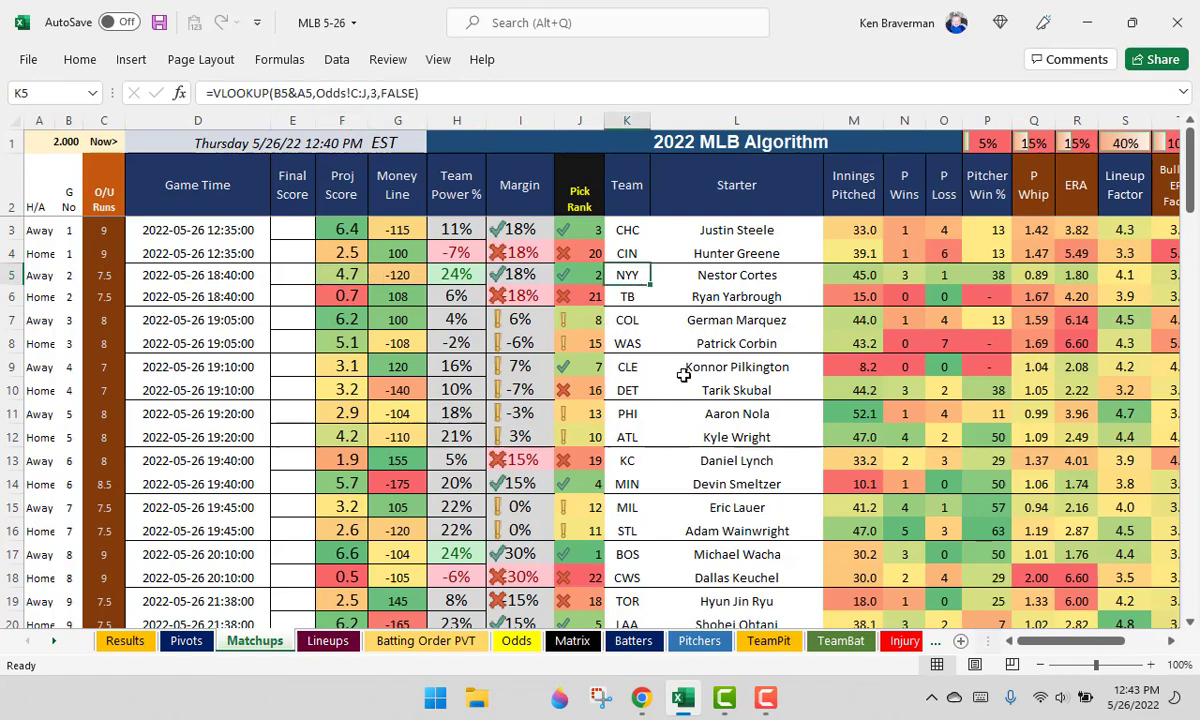
Highlight the projected scores and both starters' ERAs of the COL–WAS game.
{"action": "left_click_drag", "start_coordinate": [350, 319], "coordinate": [355, 342]}
{"action": "scroll", "coordinate": [592, 368], "scroll_direction": "down", "scroll_amount": 1, "text": "ctrl"}
{"action": "key", "text": "ctrl+q"}
{"action": "left_click", "coordinate": [843, 287]}
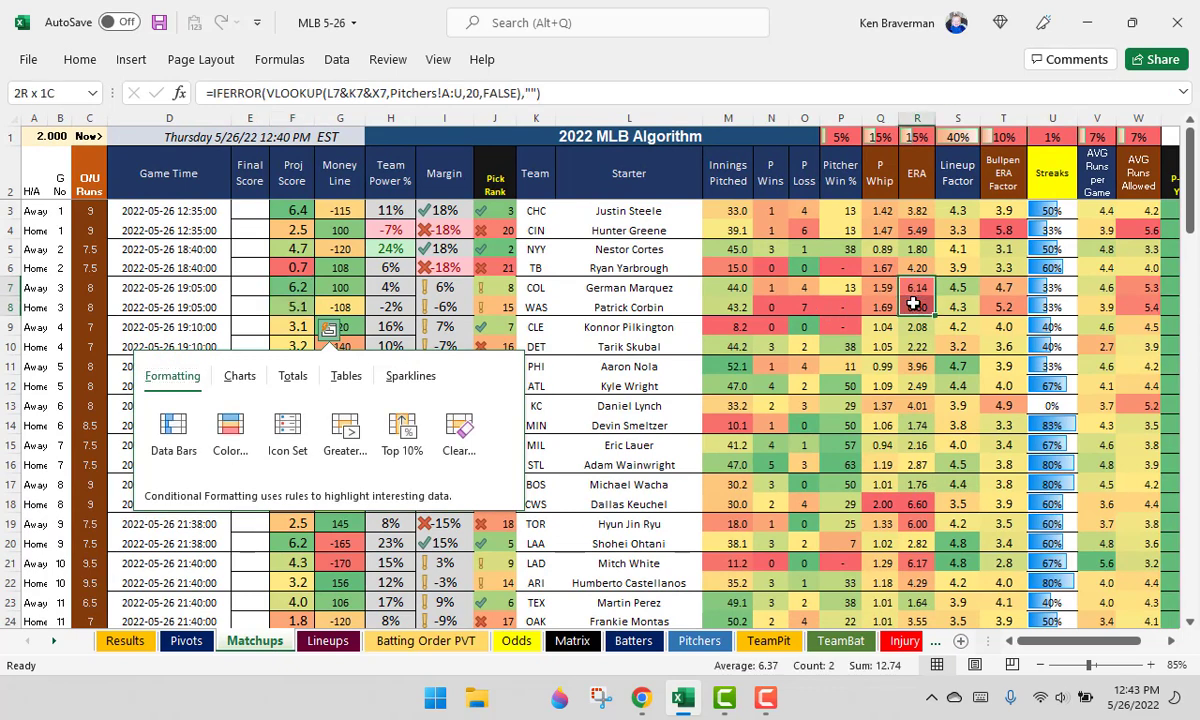
{"action": "left_click", "coordinate": [842, 346]}
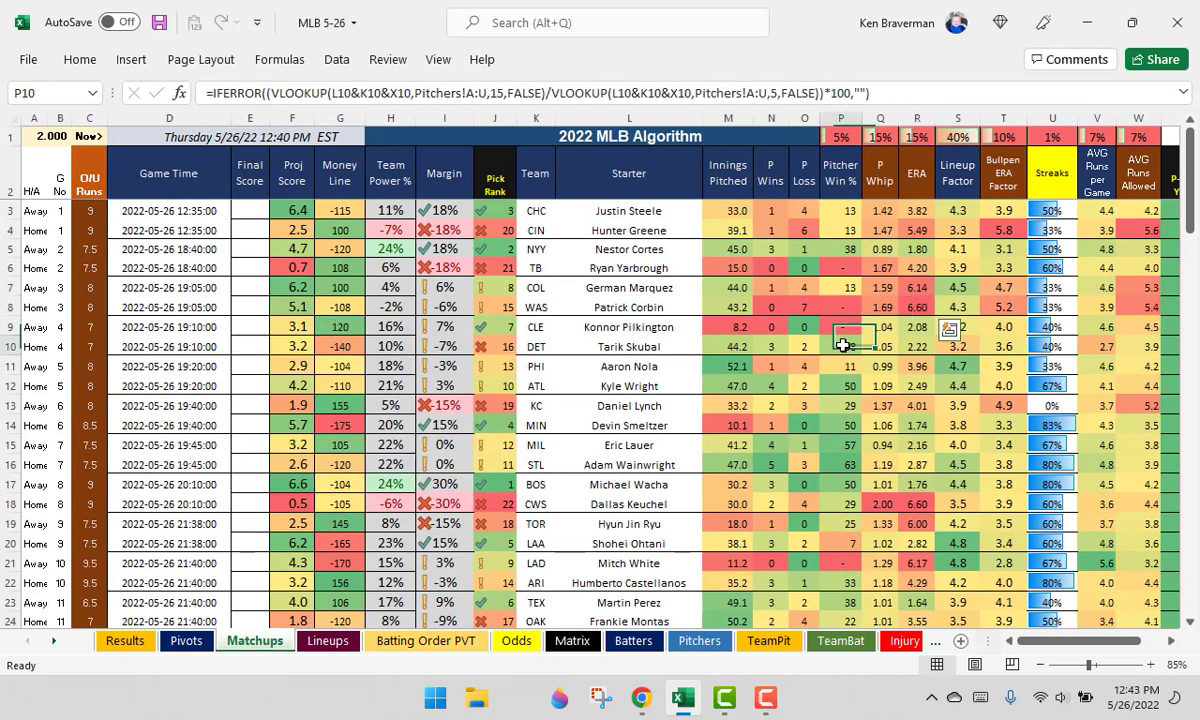
Highlight the money lines, over/under runs and projected scores of the COL–WAS game, and select the COL starter's ERA.
{"action": "left_click_drag", "start_coordinate": [312, 288], "coordinate": [332, 305]}
{"action": "left_click", "coordinate": [336, 287]}
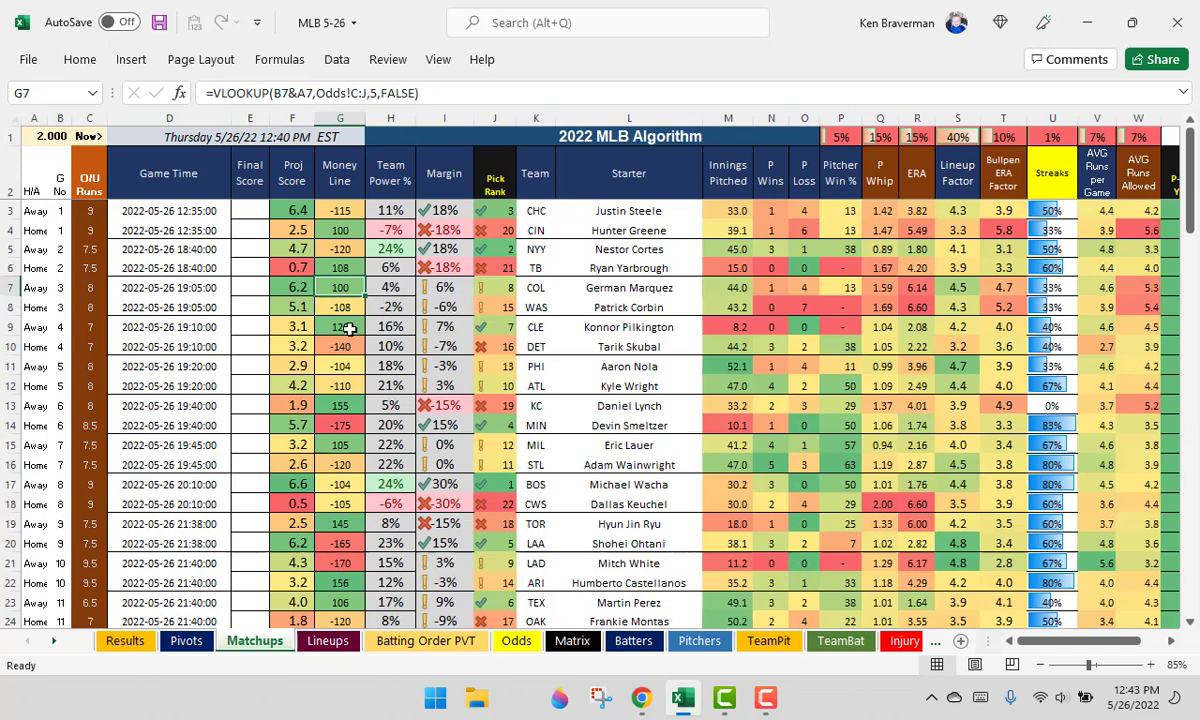
{"action": "left_click", "coordinate": [78, 288]}
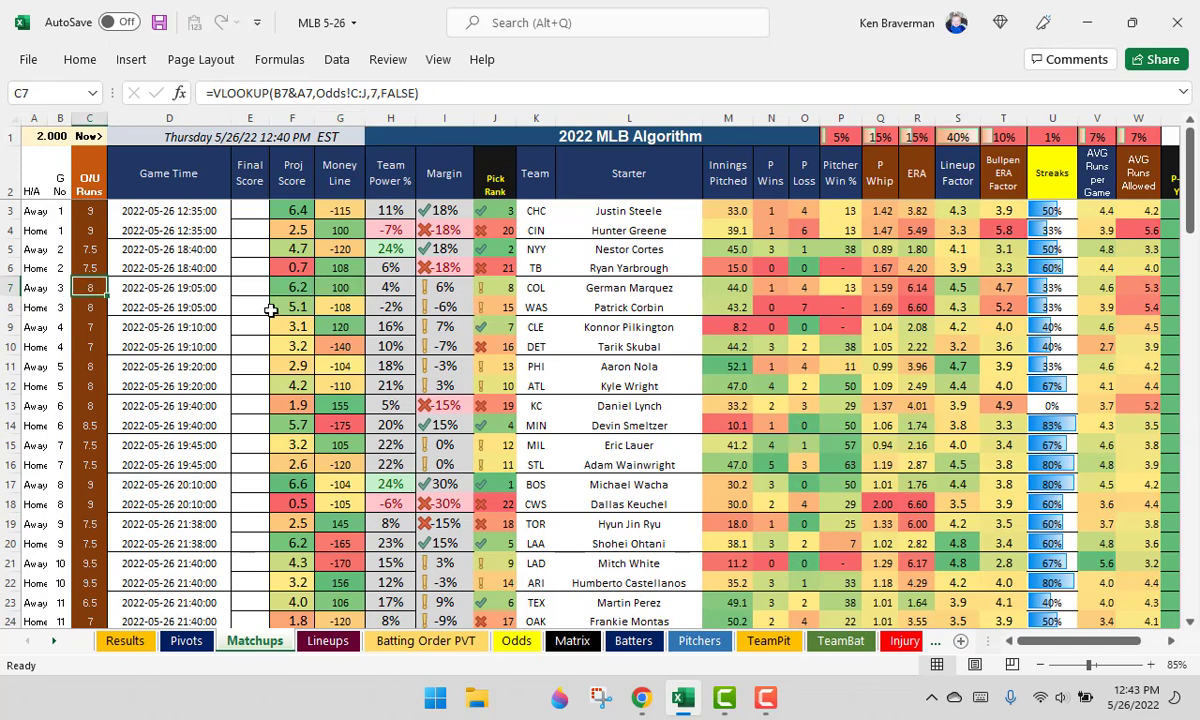
{"action": "left_click_drag", "start_coordinate": [289, 291], "coordinate": [292, 307]}
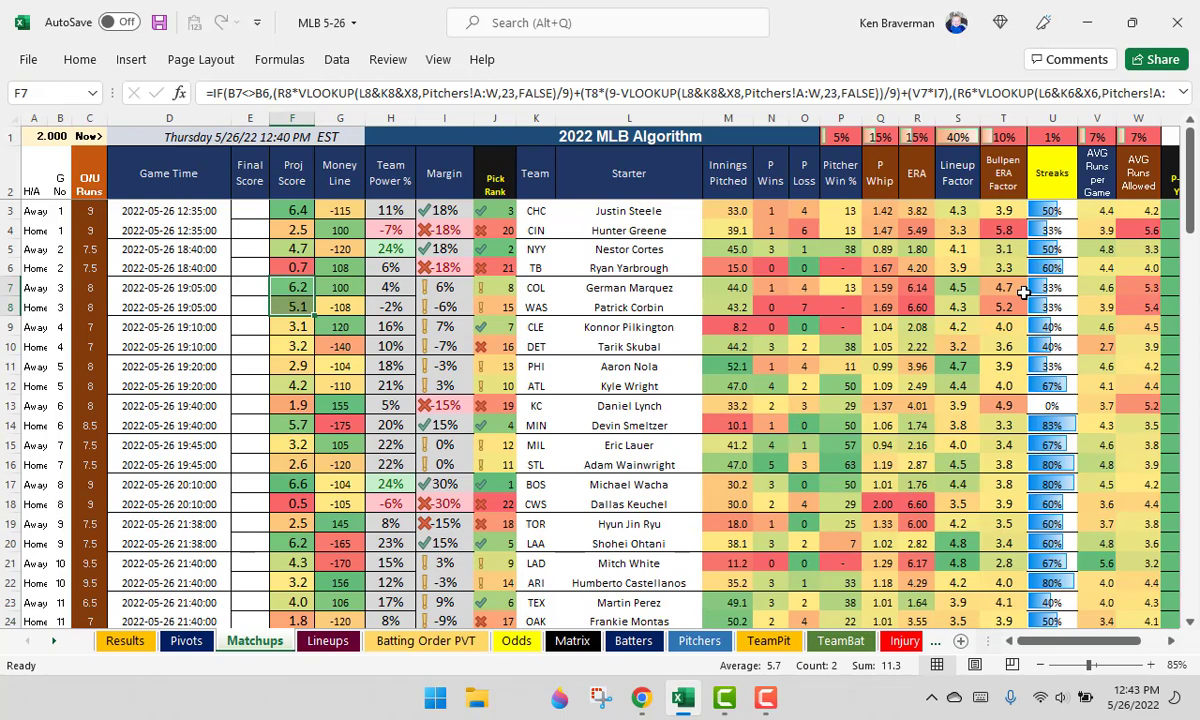
{"action": "left_click", "coordinate": [857, 280]}
Set the P-Stat Year of the COL and WAS starters to 2021.
{"action": "scroll", "coordinate": [876, 335], "scroll_direction": "down", "scroll_amount": 2, "text": "ctrl"}
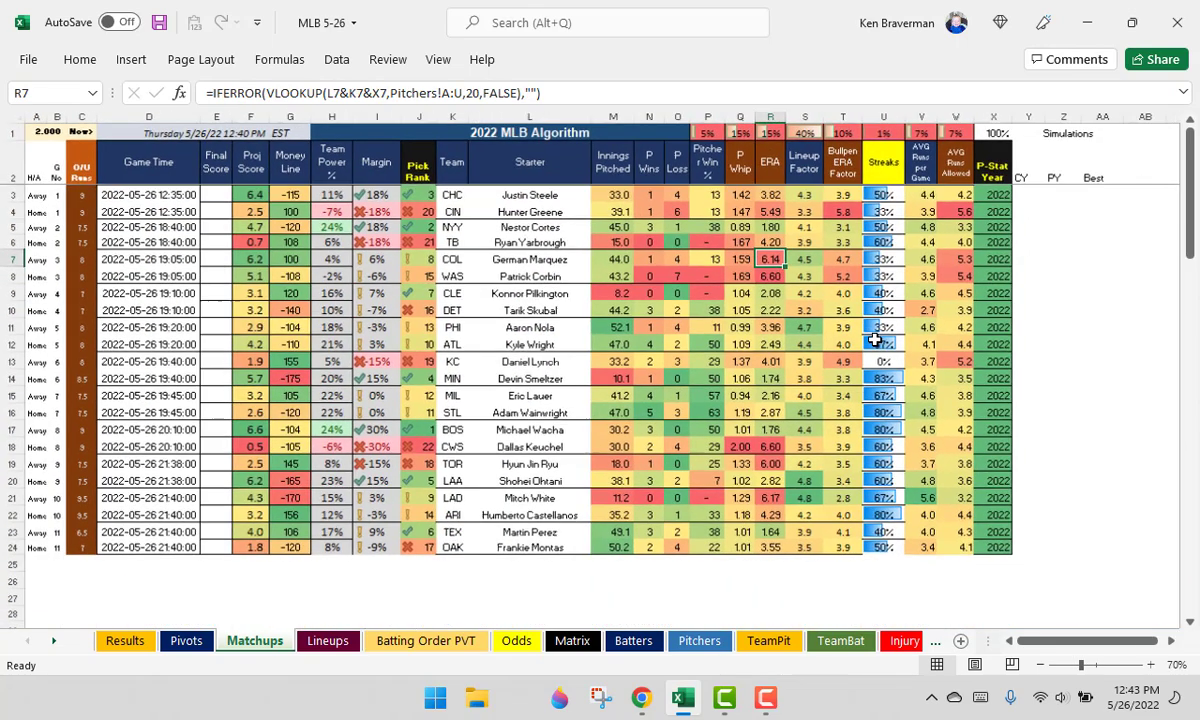
{"action": "left_click", "coordinate": [985, 257]}
{"action": "type", "text": "2021"}
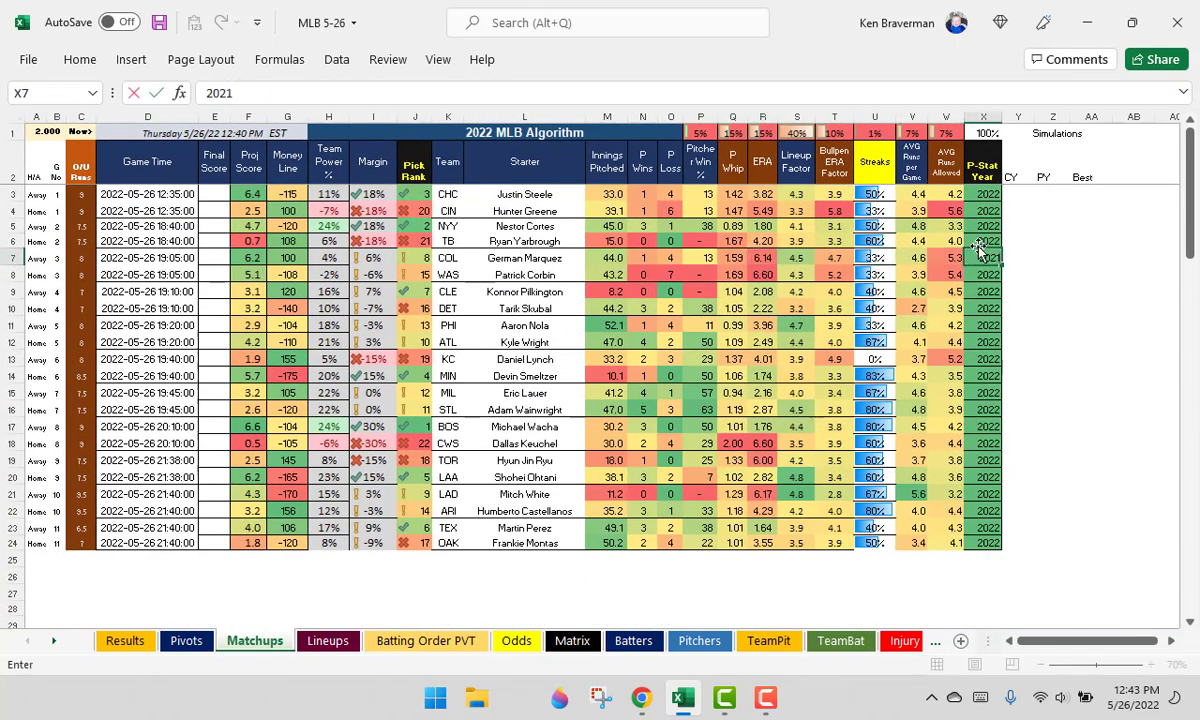
{"action": "key", "text": "ctrl+Return"}
{"action": "key", "text": "Down"}
{"action": "type", "text": "2021"}
{"action": "key", "text": "ctrl+Return"}
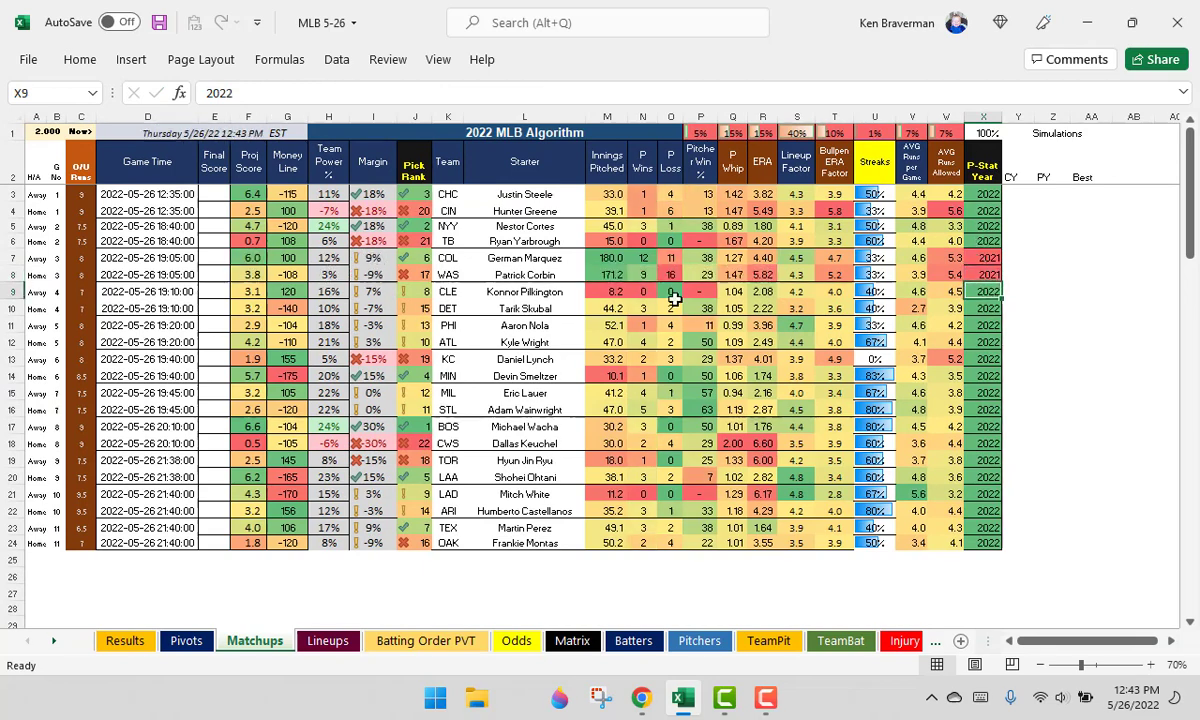
Highlight the recalculated projected scores and the over/under runs of the COL–WAS game.
{"action": "left_click_drag", "start_coordinate": [229, 257], "coordinate": [249, 274]}
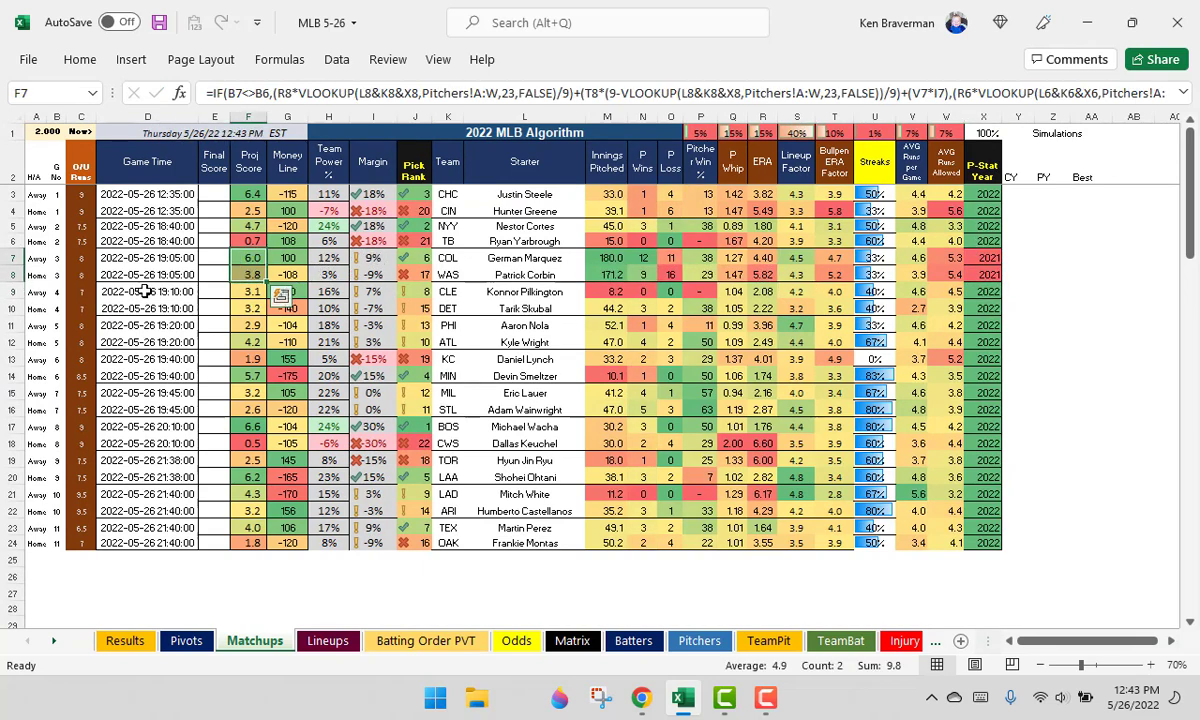
{"action": "left_click_drag", "start_coordinate": [84, 274], "coordinate": [84, 258]}
{"action": "scroll", "coordinate": [289, 276], "scroll_direction": "up", "scroll_amount": 1}
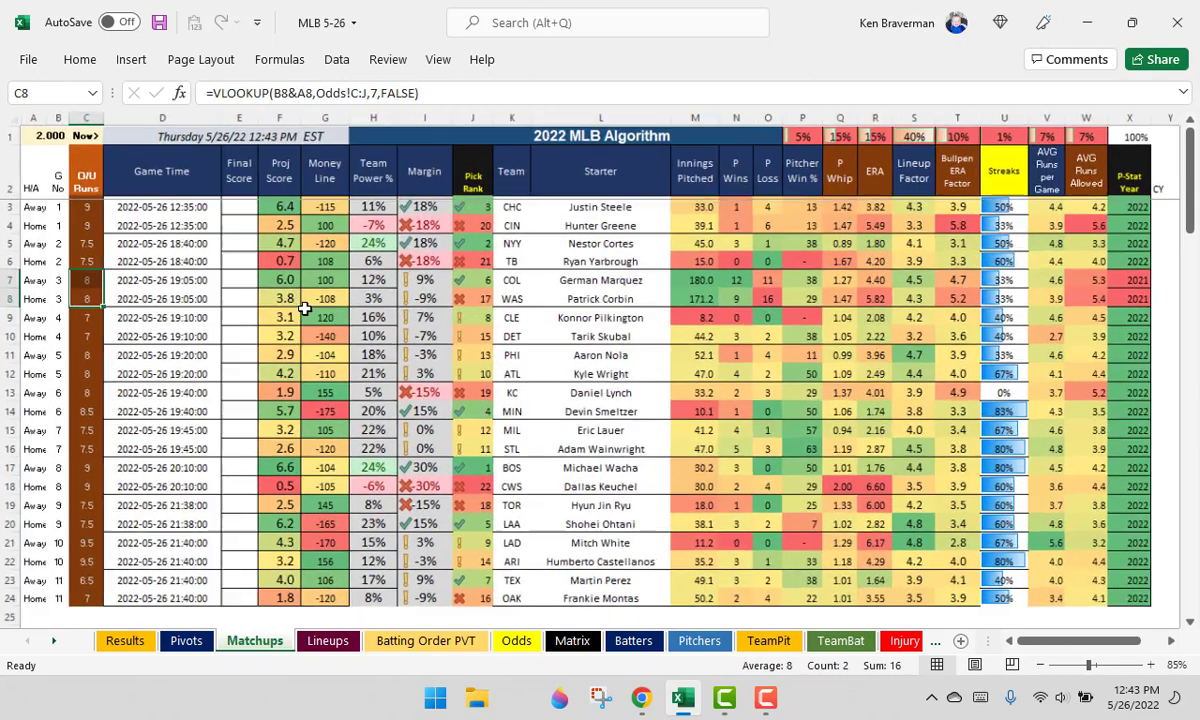
{"action": "scroll", "coordinate": [952, 314], "scroll_direction": "down", "scroll_amount": 1}
Fill the 2022 P-Stat Year from the TB row down through the COL and WAS rows, and select the COL team name.
{"action": "left_click", "coordinate": [985, 241]}
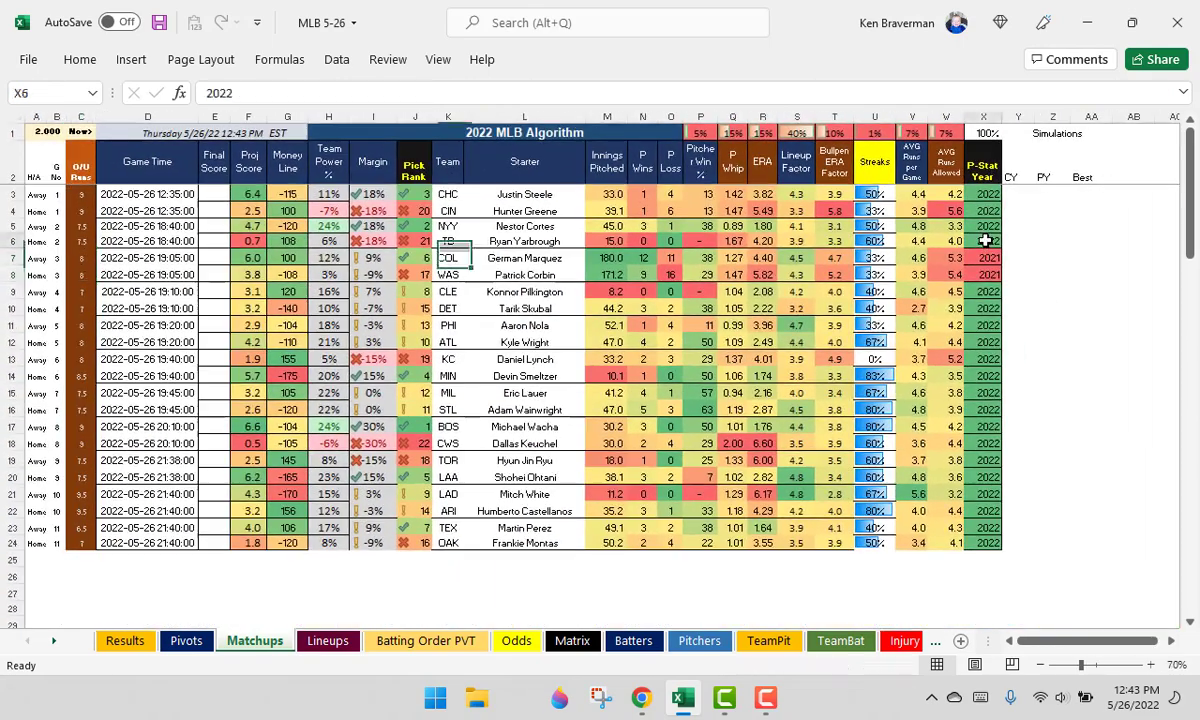
{"action": "left_click_drag", "start_coordinate": [985, 241], "coordinate": [986, 272]}
{"action": "key", "text": "ctrl+d"}
{"action": "left_click", "coordinate": [946, 342]}
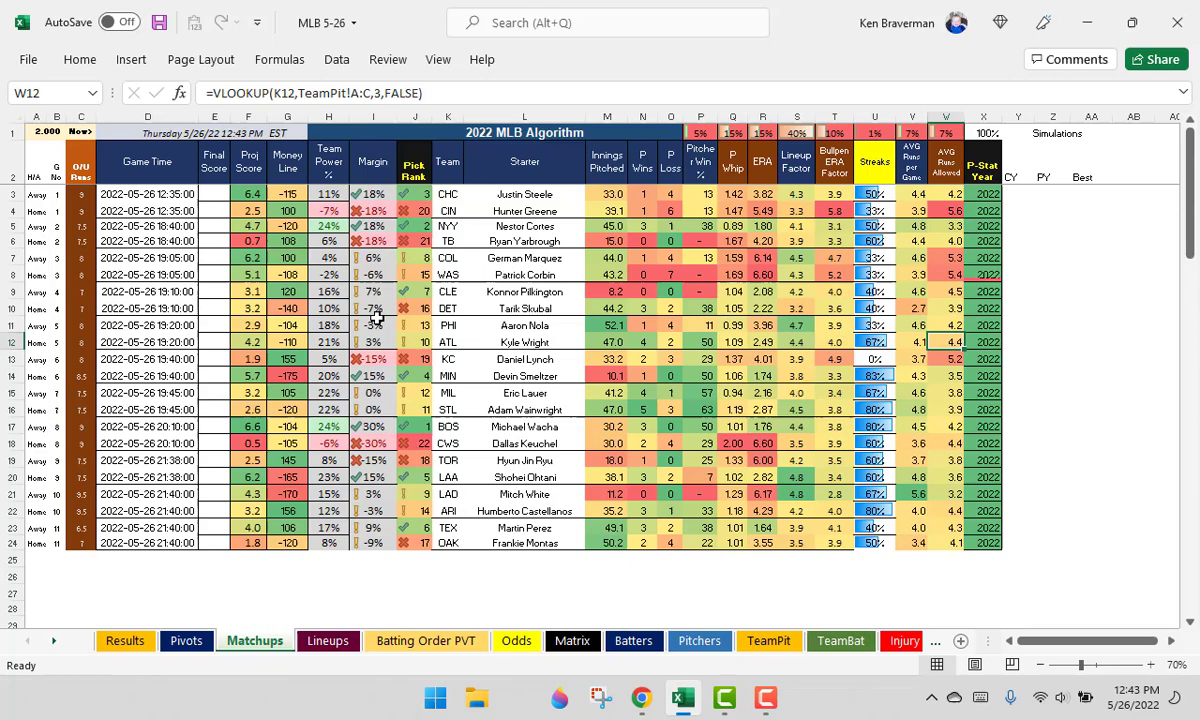
{"action": "left_click", "coordinate": [447, 258]}
{"action": "scroll", "coordinate": [314, 358], "scroll_direction": "up", "scroll_amount": 2}
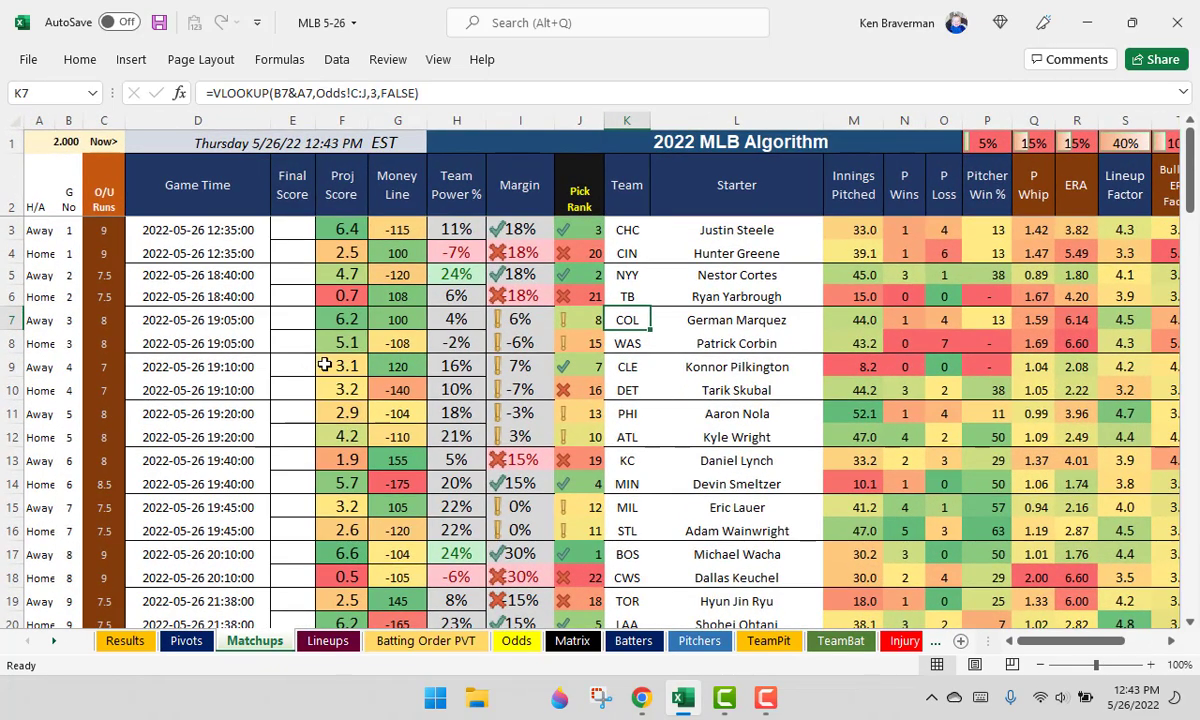
Highlight the projected scores of the CLE–DET game and CLE's margin and pick rank, and select the CLE team name.
{"action": "left_click_drag", "start_coordinate": [325, 365], "coordinate": [358, 390]}
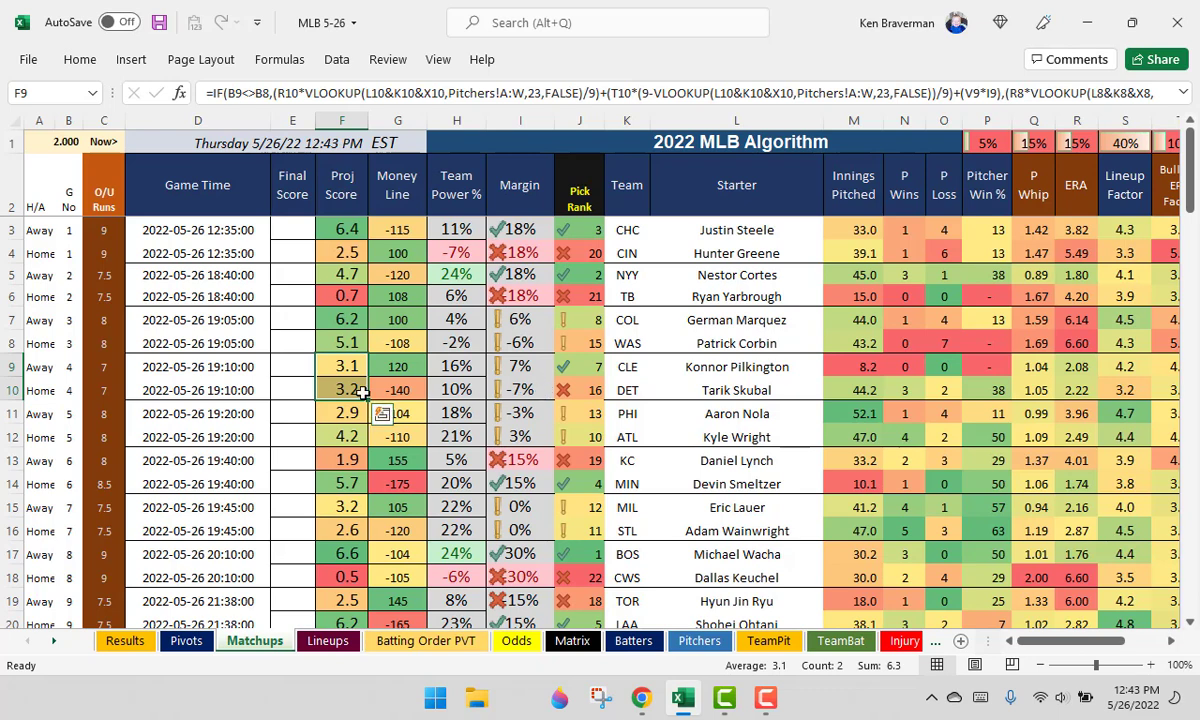
{"action": "left_click", "coordinate": [492, 365]}
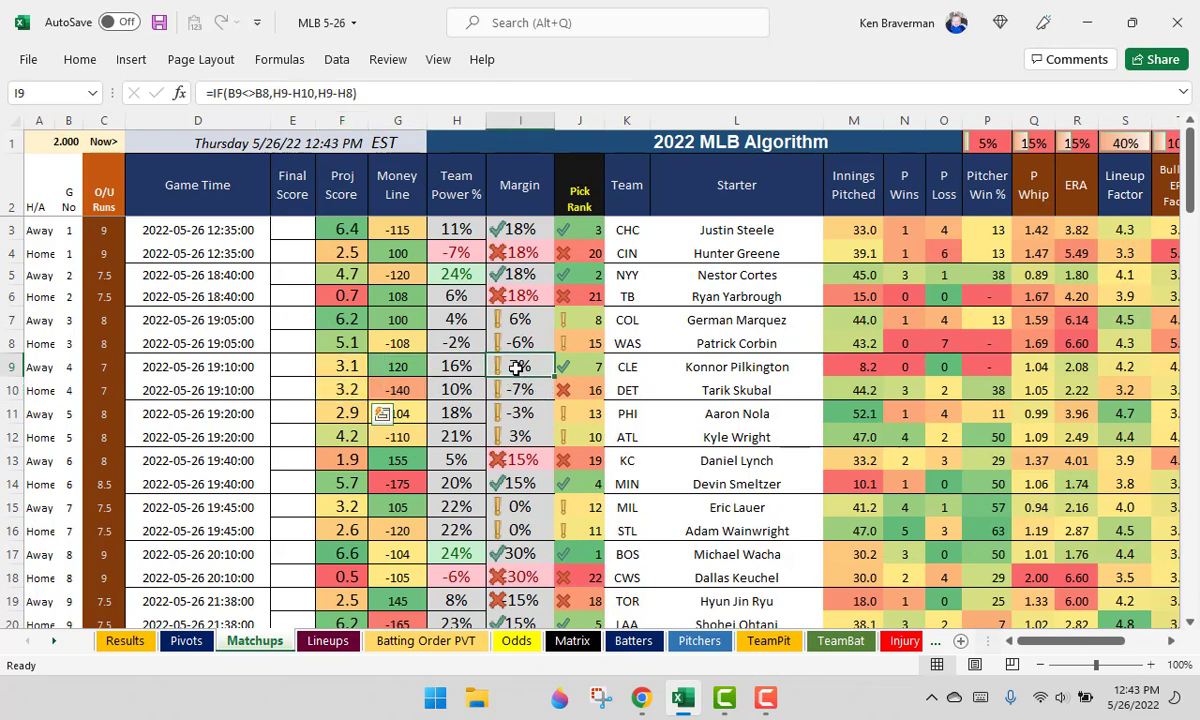
{"action": "left_click", "coordinate": [355, 370]}
{"action": "left_click_drag", "start_coordinate": [579, 366], "coordinate": [532, 366]}
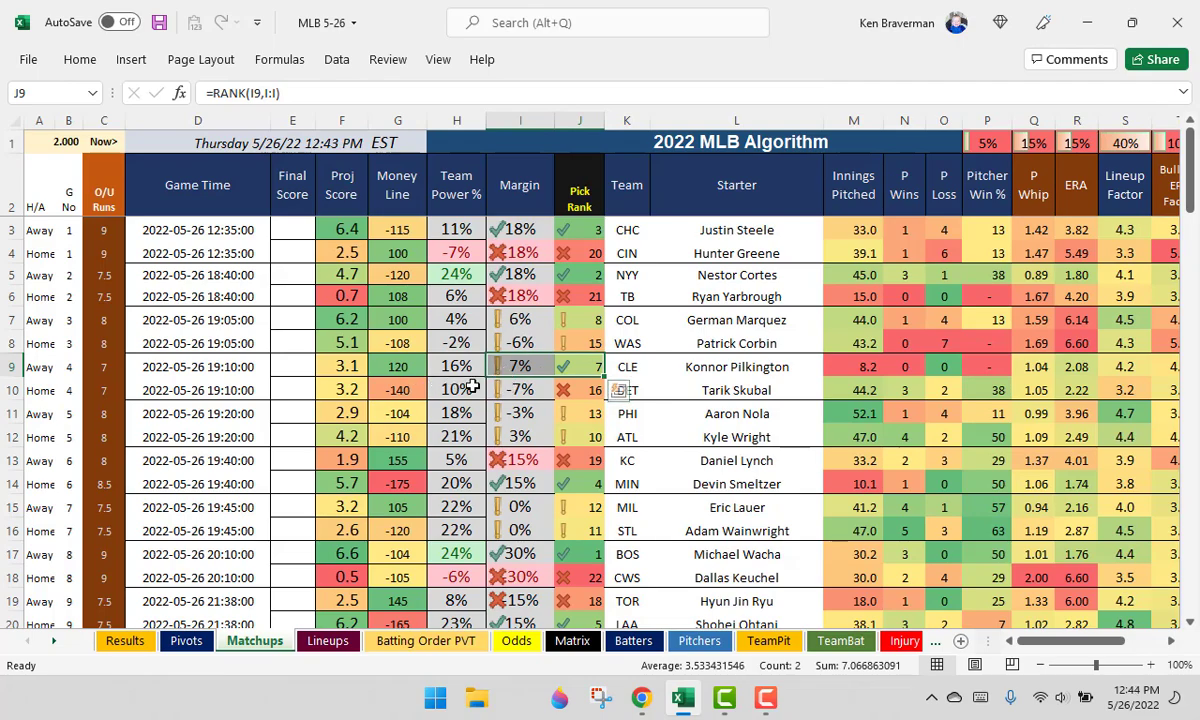
{"action": "scroll", "coordinate": [469, 378], "scroll_direction": "down", "scroll_amount": 1, "text": "ctrl"}
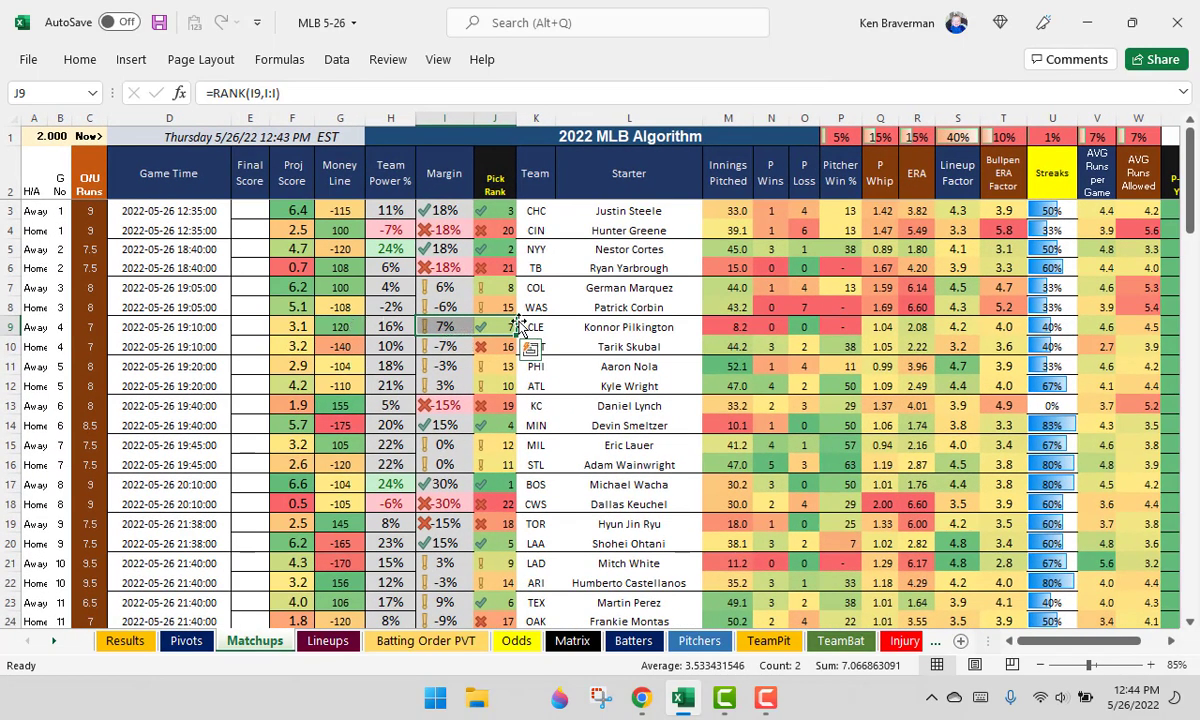
{"action": "left_click", "coordinate": [536, 326]}
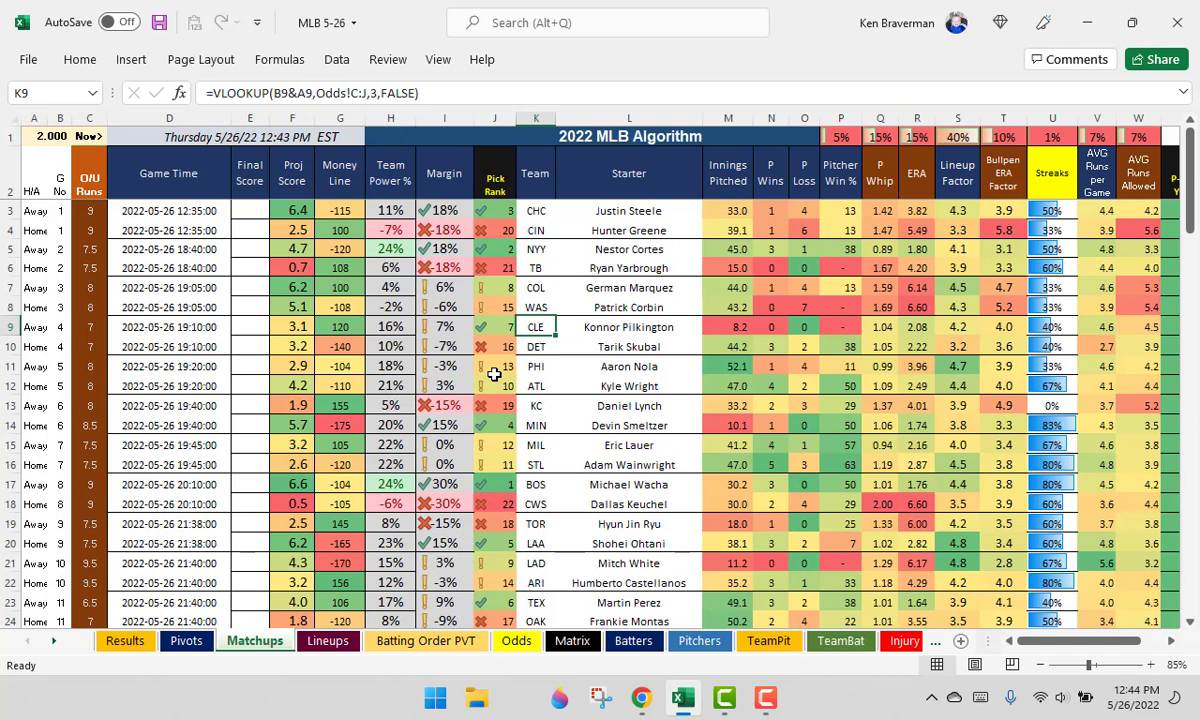
Highlight the projected scores and money lines of the CLE–DET game and select the CLE money line.
{"action": "left_click", "coordinate": [298, 328]}
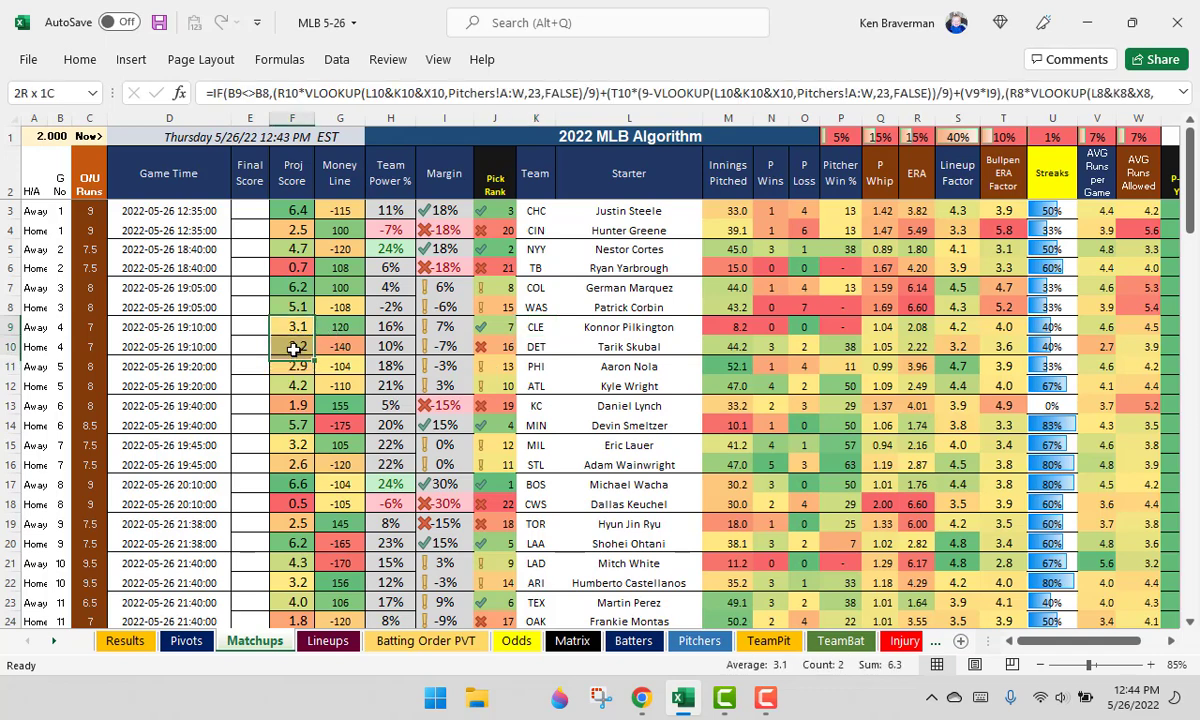
{"action": "left_click", "coordinate": [527, 326]}
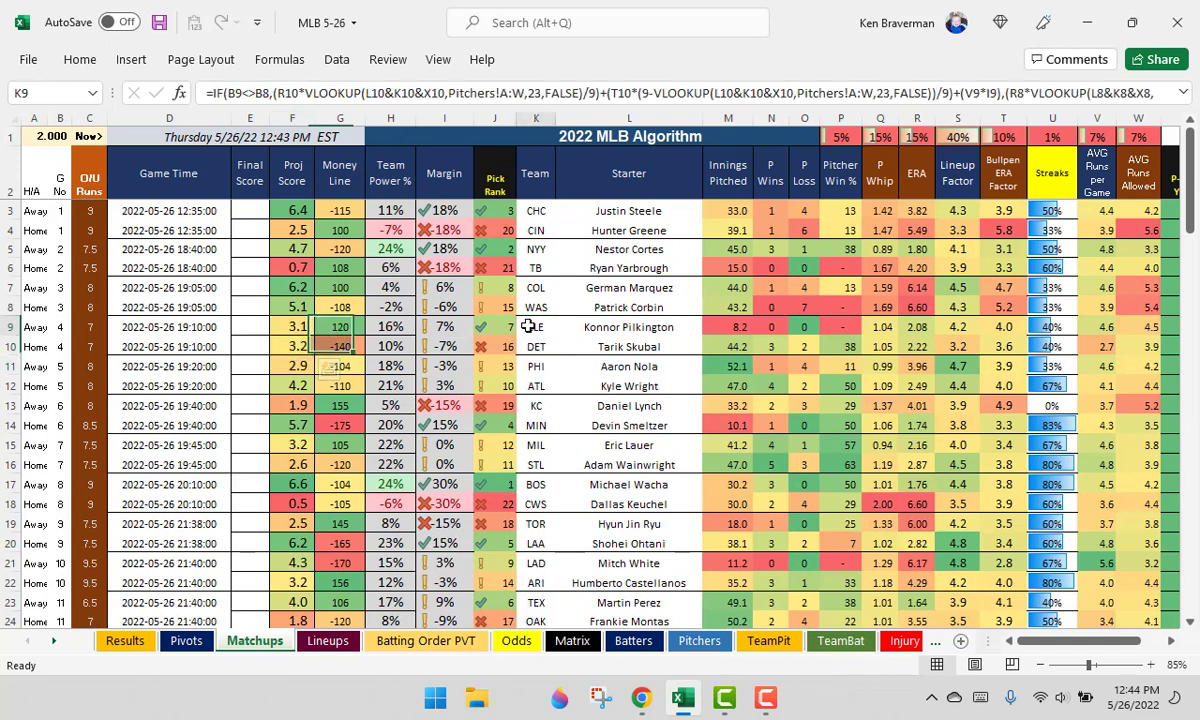
{"action": "left_click", "coordinate": [311, 330]}
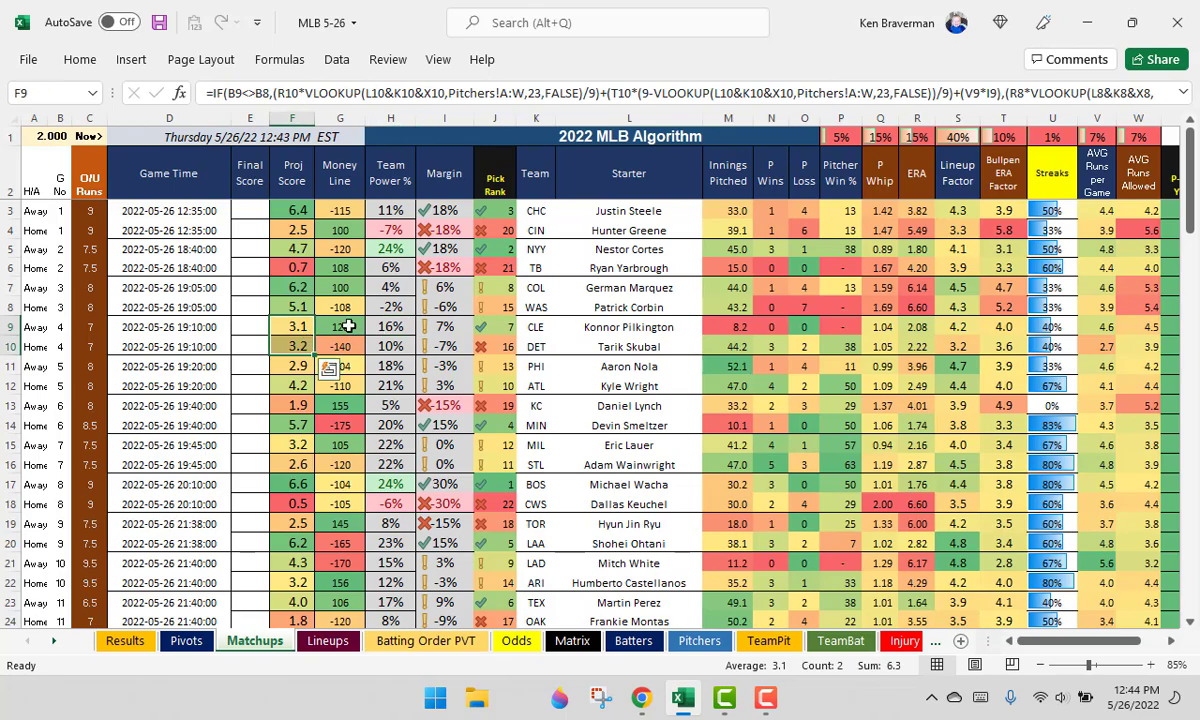
{"action": "left_click", "coordinate": [342, 326]}
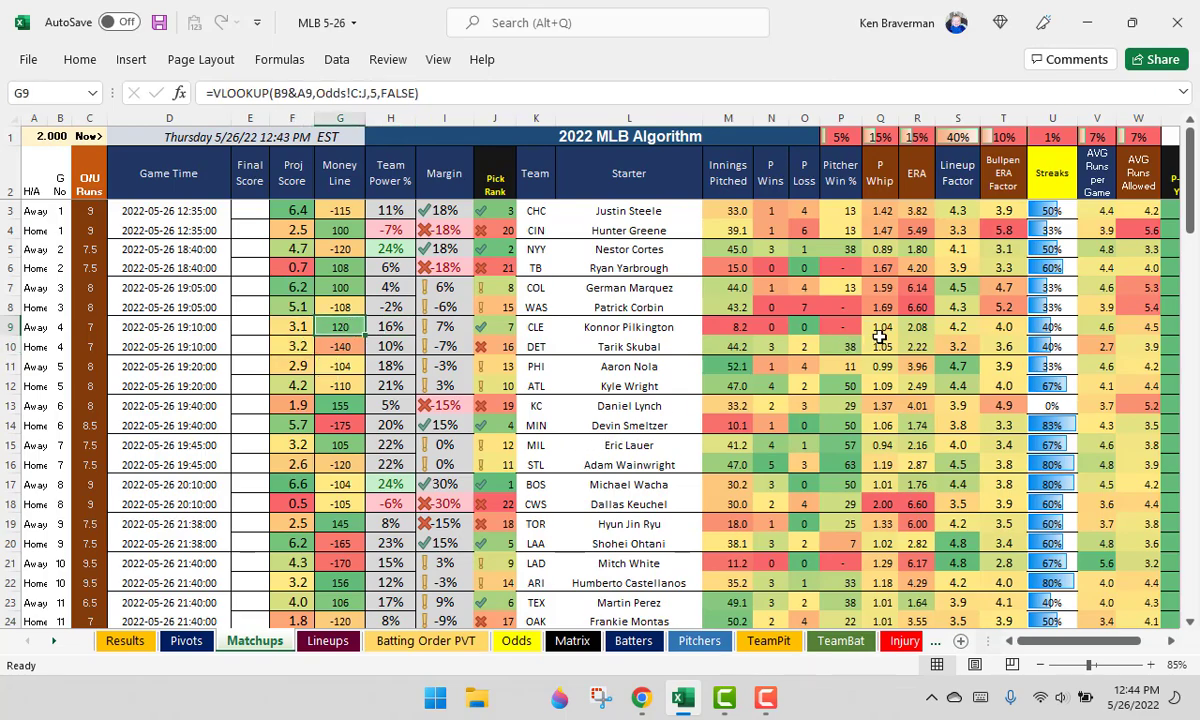
Try 2021 as the P-Stat Year of the CLE starter, and set it back to 2022.
{"action": "scroll", "coordinate": [1050, 315], "scroll_direction": "down", "scroll_amount": 1}
{"action": "left_click", "coordinate": [525, 291]}
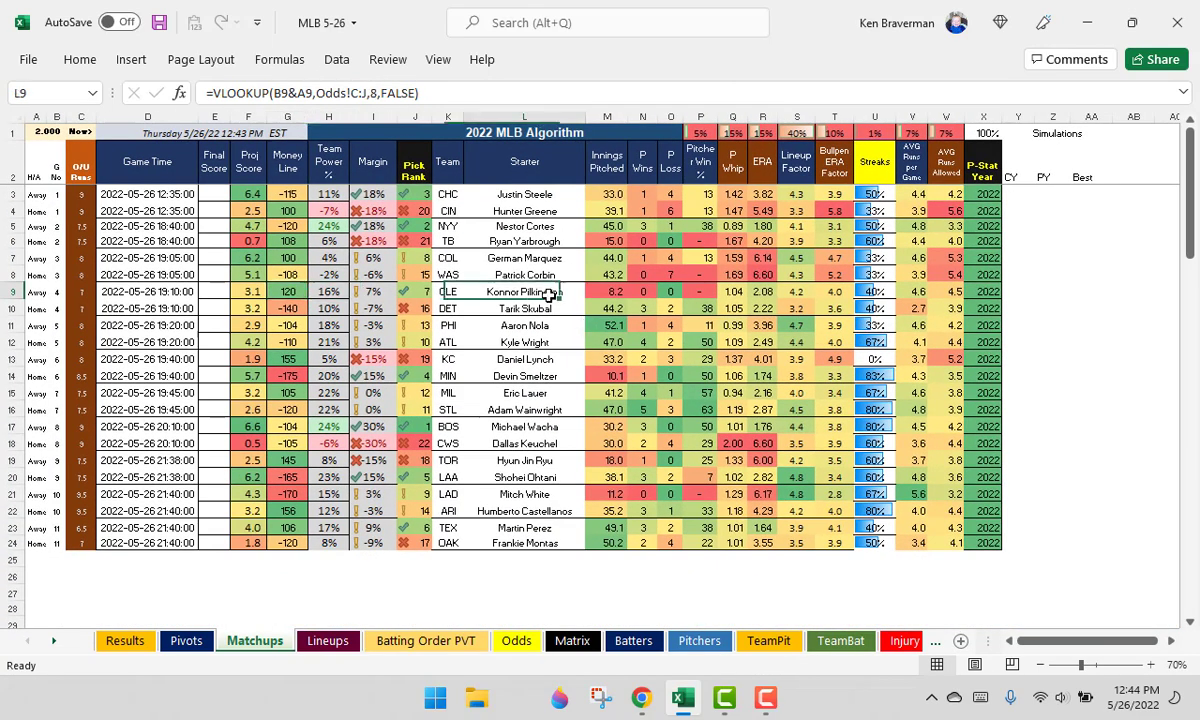
{"action": "left_click", "coordinate": [990, 291]}
{"action": "type", "text": "2021"}
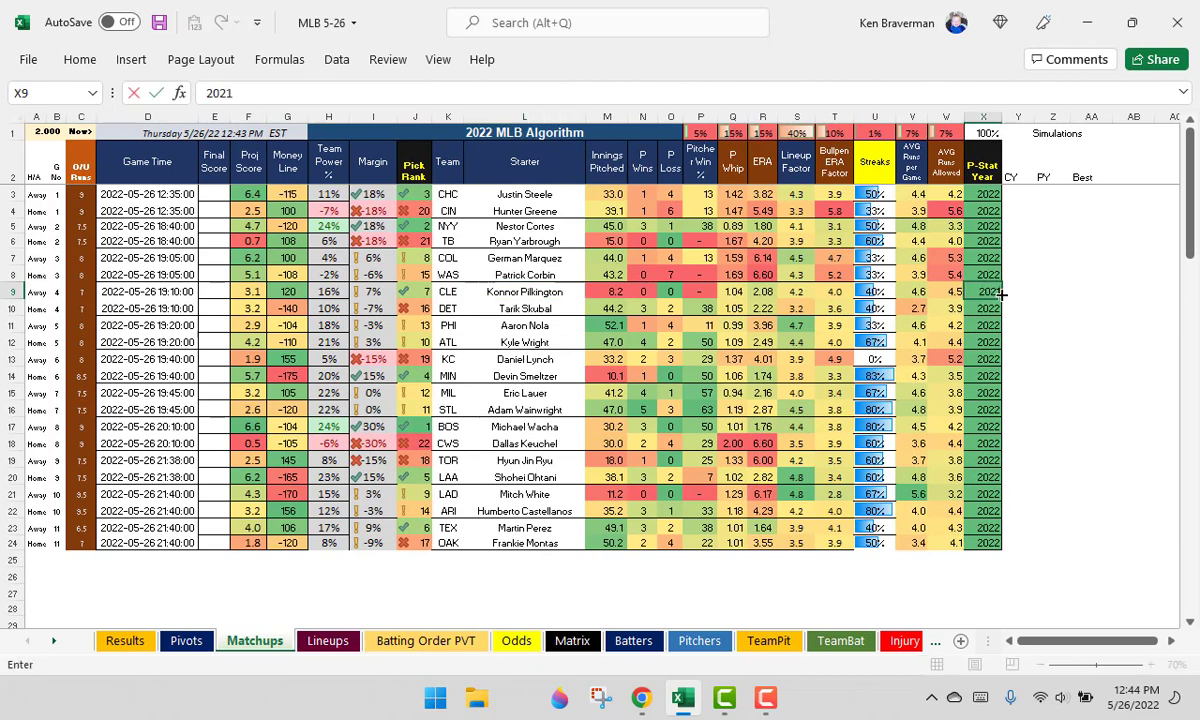
{"action": "key", "text": "Return"}
{"action": "left_click", "coordinate": [998, 292]}
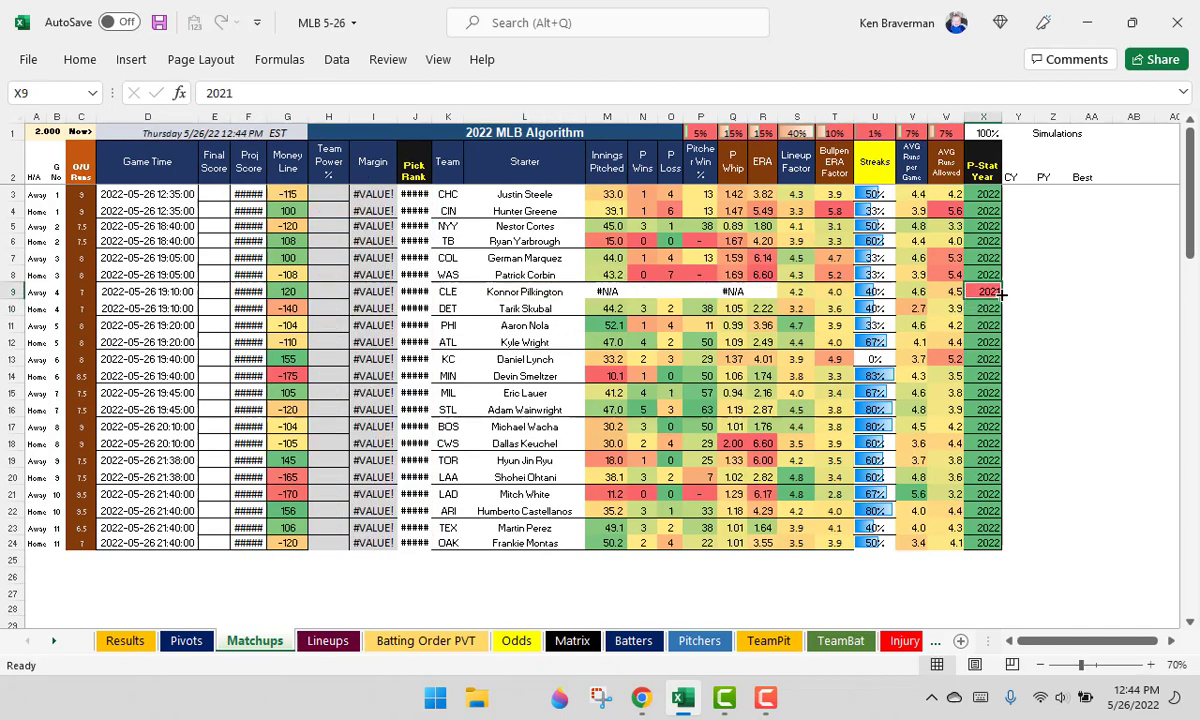
{"action": "type", "text": "2022"}
{"action": "key", "text": "Return"}
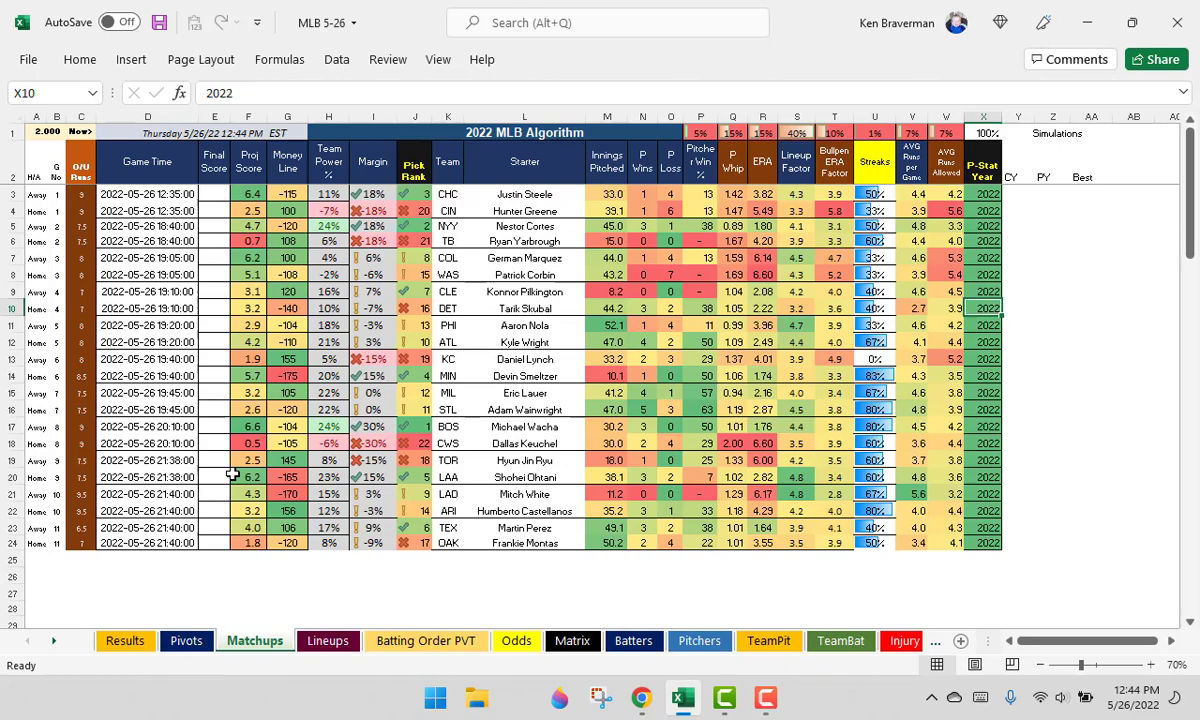
Highlight the CLE–DET projected scores with their money lines, select the CLE team name, and highlight the projected scores again.
{"action": "scroll", "coordinate": [232, 475], "scroll_direction": "up", "scroll_amount": 2}
{"action": "left_click_drag", "start_coordinate": [258, 326], "coordinate": [313, 346]}
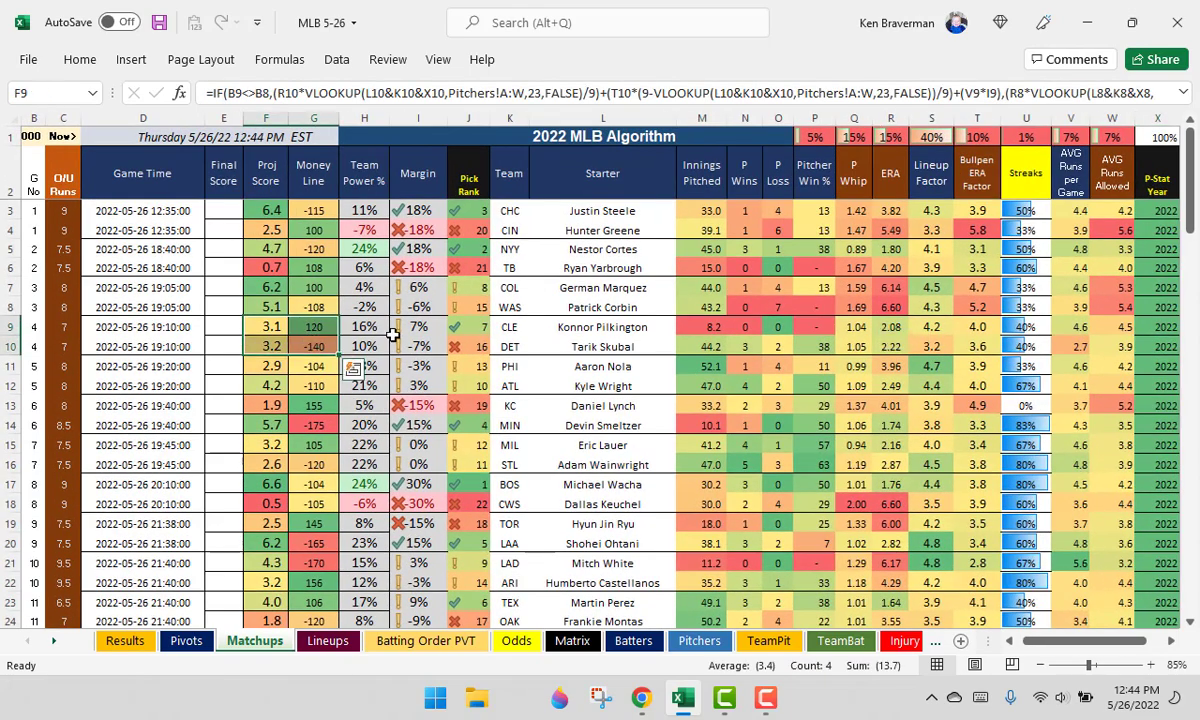
{"action": "left_click", "coordinate": [509, 327]}
{"action": "scroll", "coordinate": [558, 388], "scroll_direction": "up", "scroll_amount": 1}
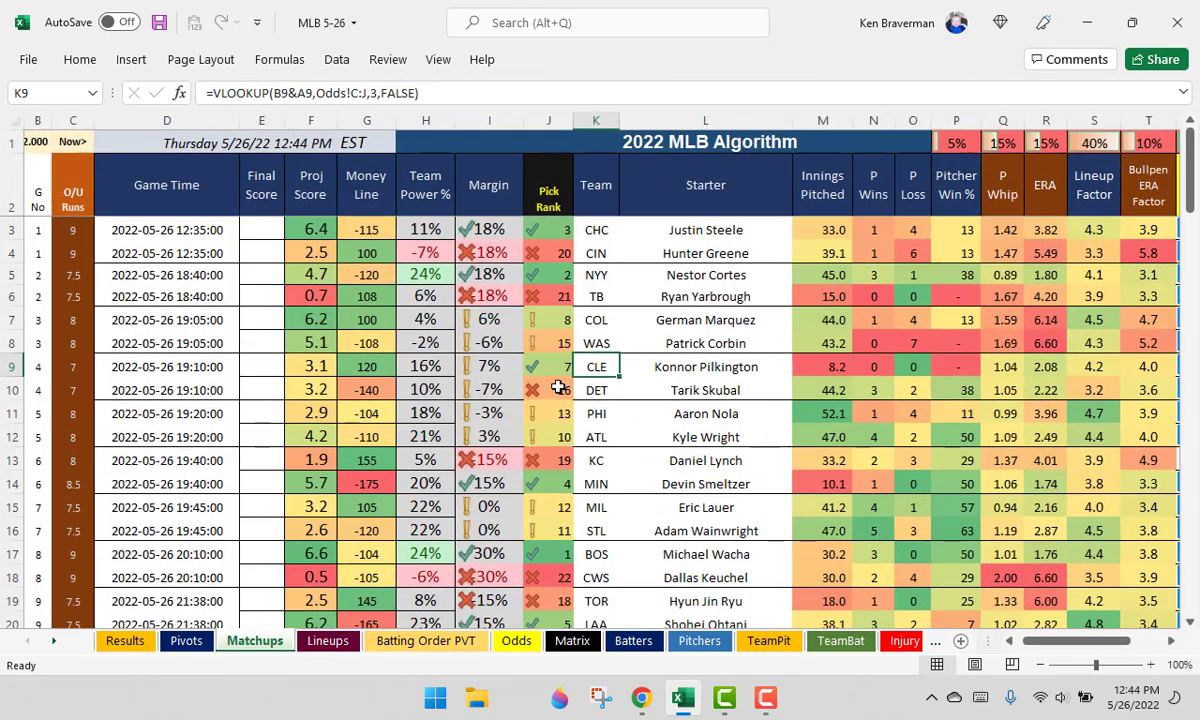
{"action": "left_click_drag", "start_coordinate": [320, 364], "coordinate": [325, 389]}
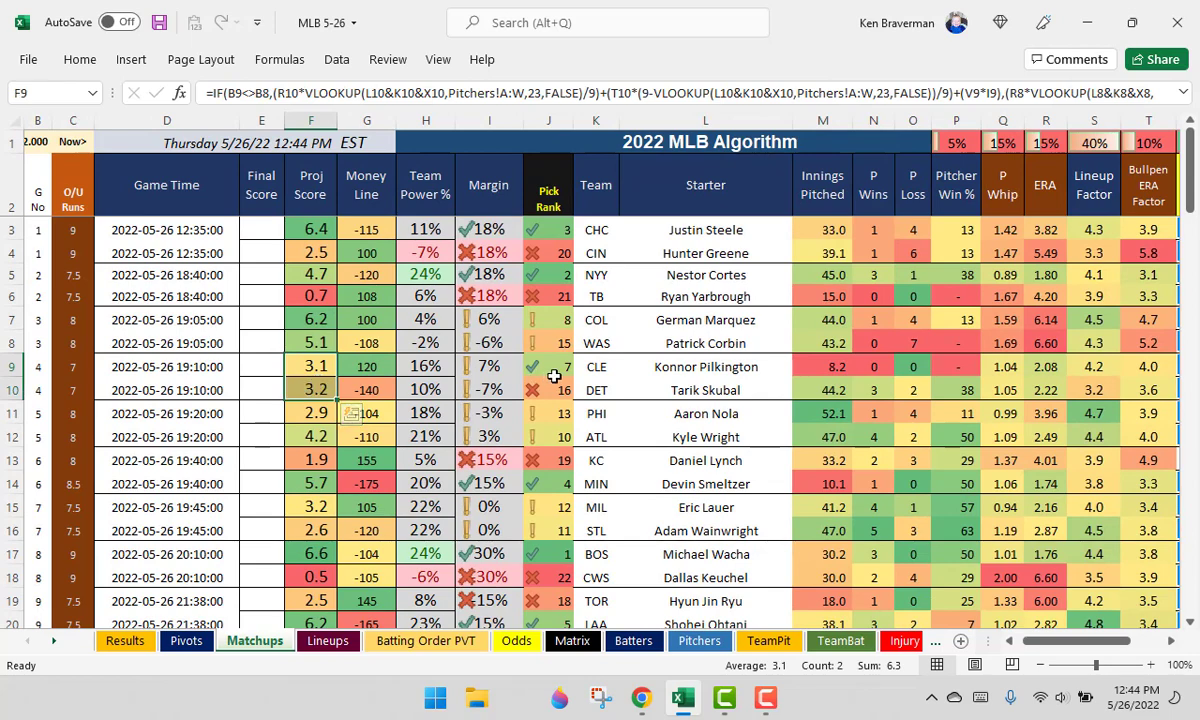
Highlight the projected scores of the PHI–ATL game, ATL's margin and starter ERA, and ATL's statistics from innings pitched through average runs allowed.
{"action": "scroll", "coordinate": [595, 372], "scroll_direction": "down", "scroll_amount": 2}
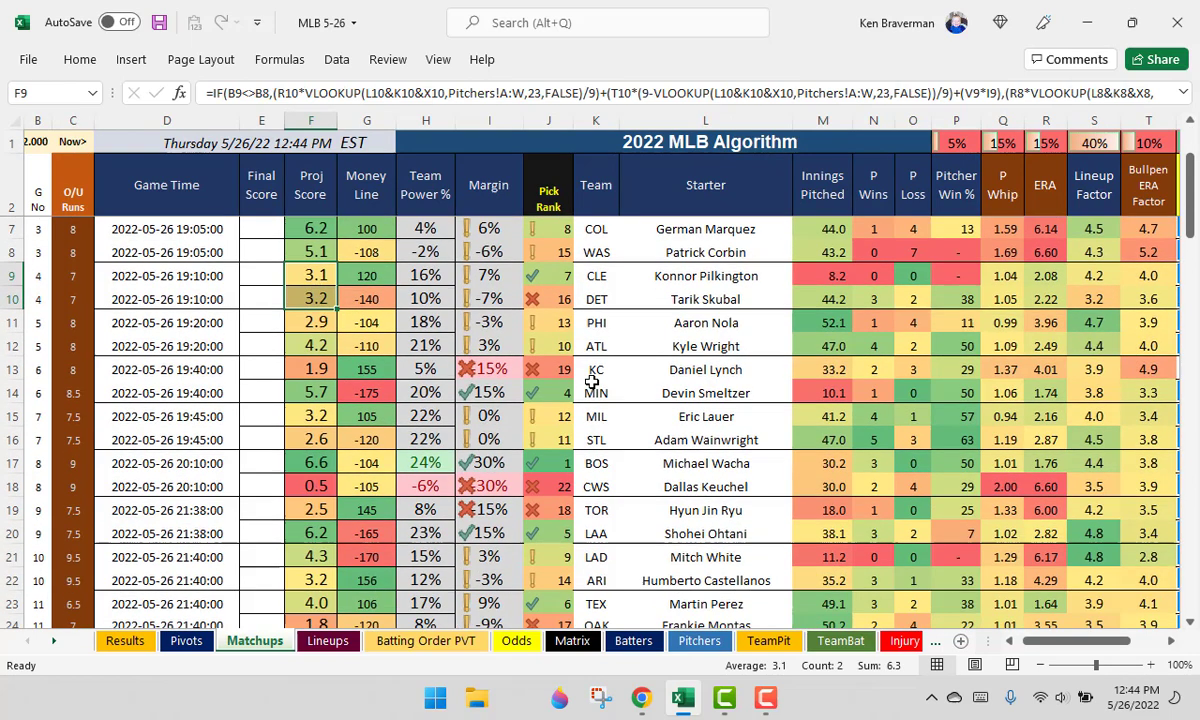
{"action": "left_click_drag", "start_coordinate": [311, 305], "coordinate": [313, 322]}
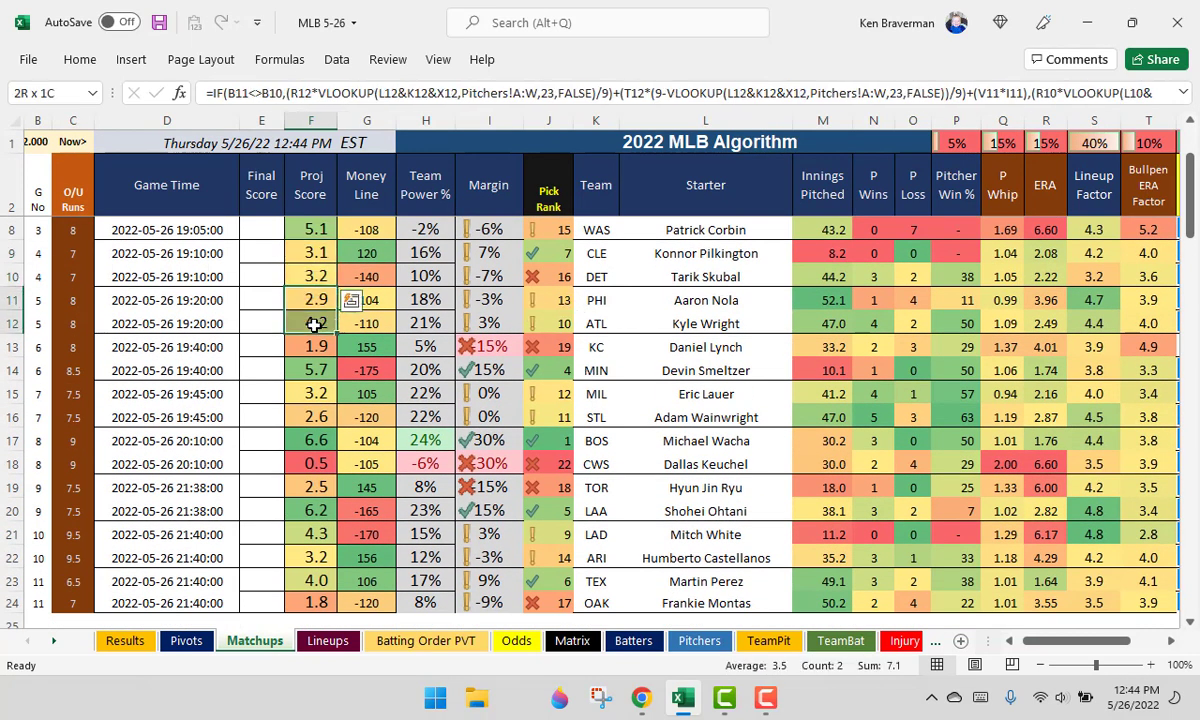
{"action": "left_click", "coordinate": [470, 330]}
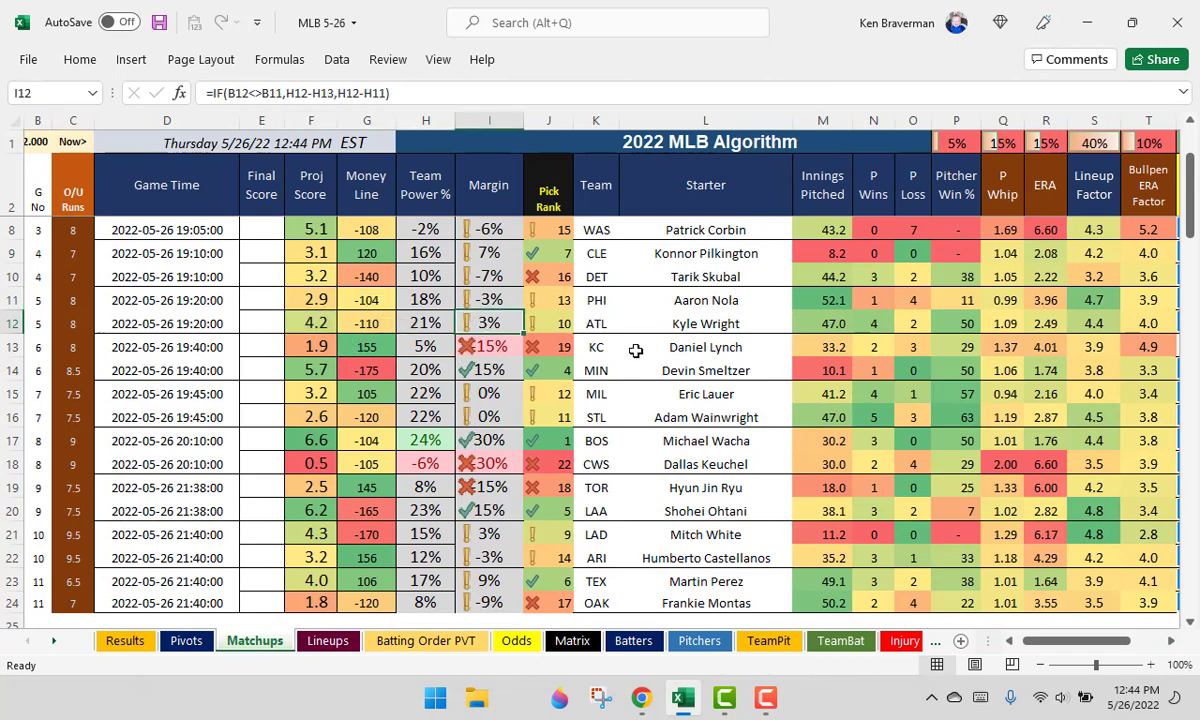
{"action": "left_click_drag", "start_coordinate": [305, 322], "coordinate": [310, 300]}
{"action": "scroll", "coordinate": [519, 322], "scroll_direction": "down", "scroll_amount": 1, "text": "ctrl"}
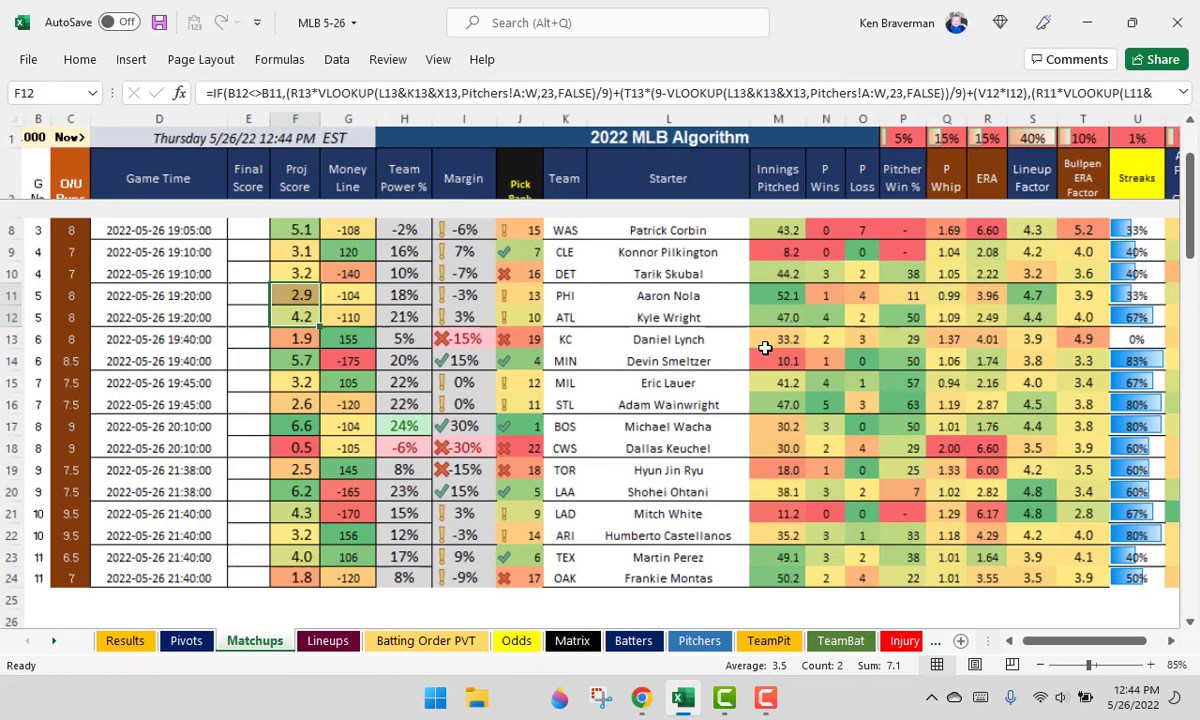
{"action": "left_click", "coordinate": [897, 290]}
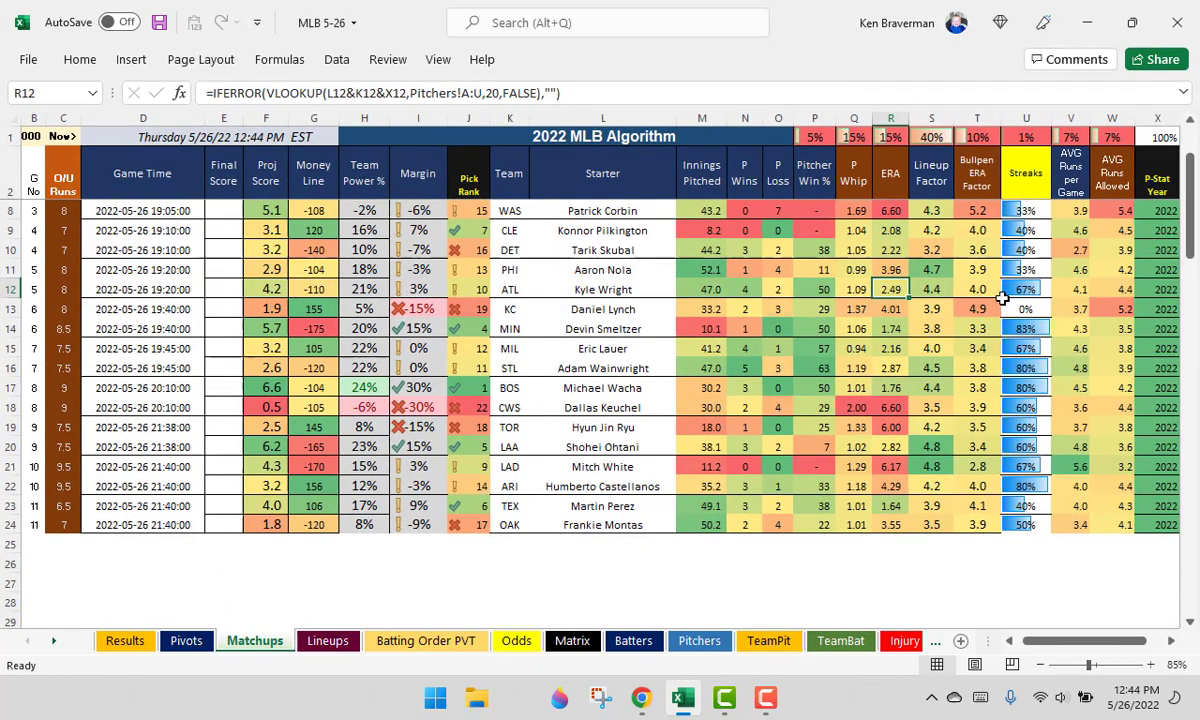
{"action": "left_click_drag", "start_coordinate": [1114, 287], "coordinate": [700, 290]}
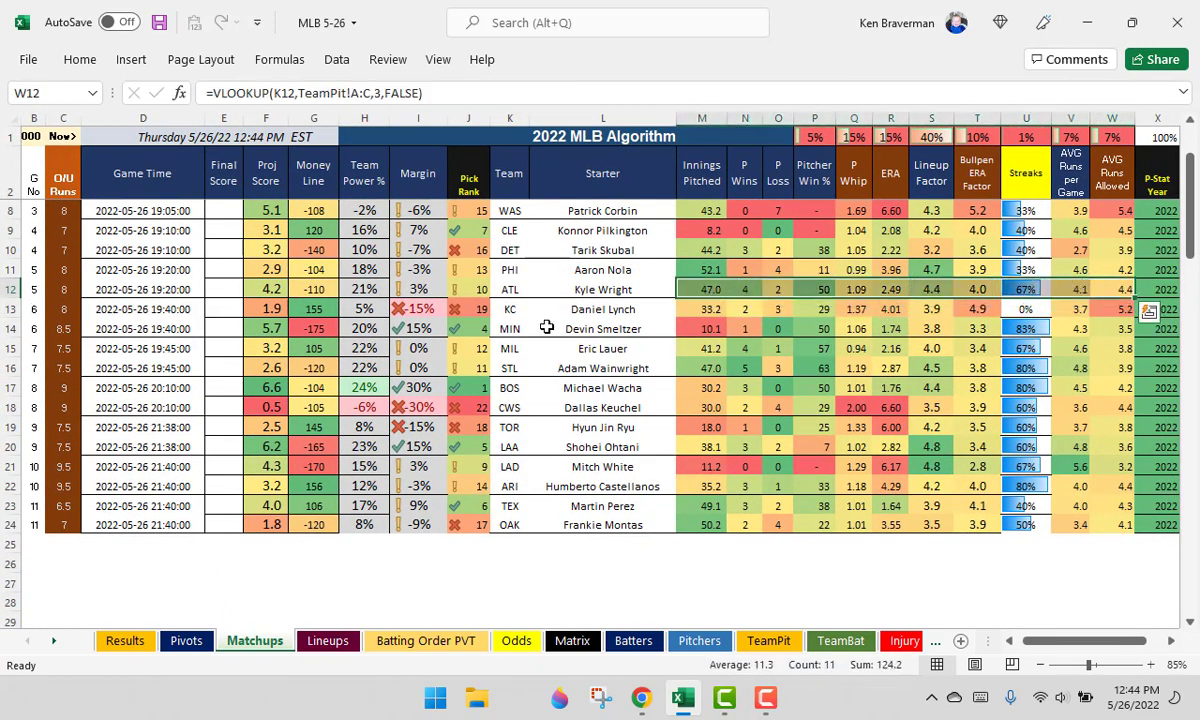
Select ATL's money line, pick rank and margin, highlight the PHI–ATL projected scores with their money lines, and select the ATL team name.
{"action": "left_click", "coordinate": [310, 287]}
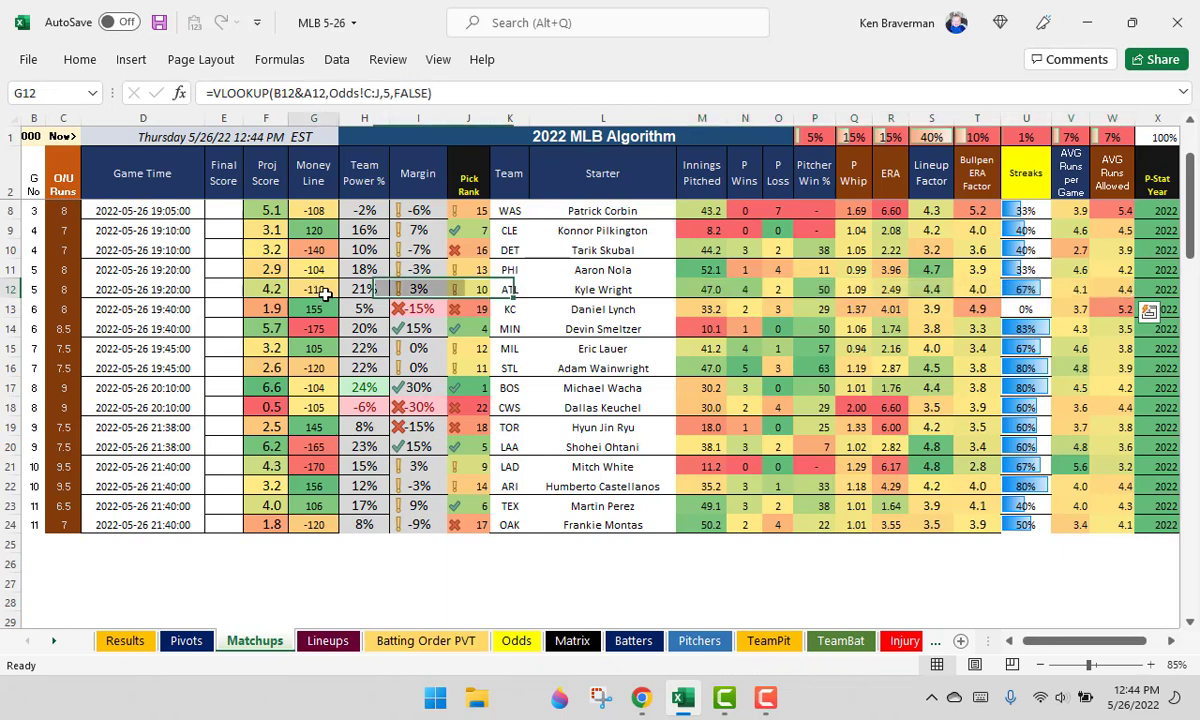
{"action": "left_click", "coordinate": [469, 290]}
{"action": "left_click", "coordinate": [425, 289]}
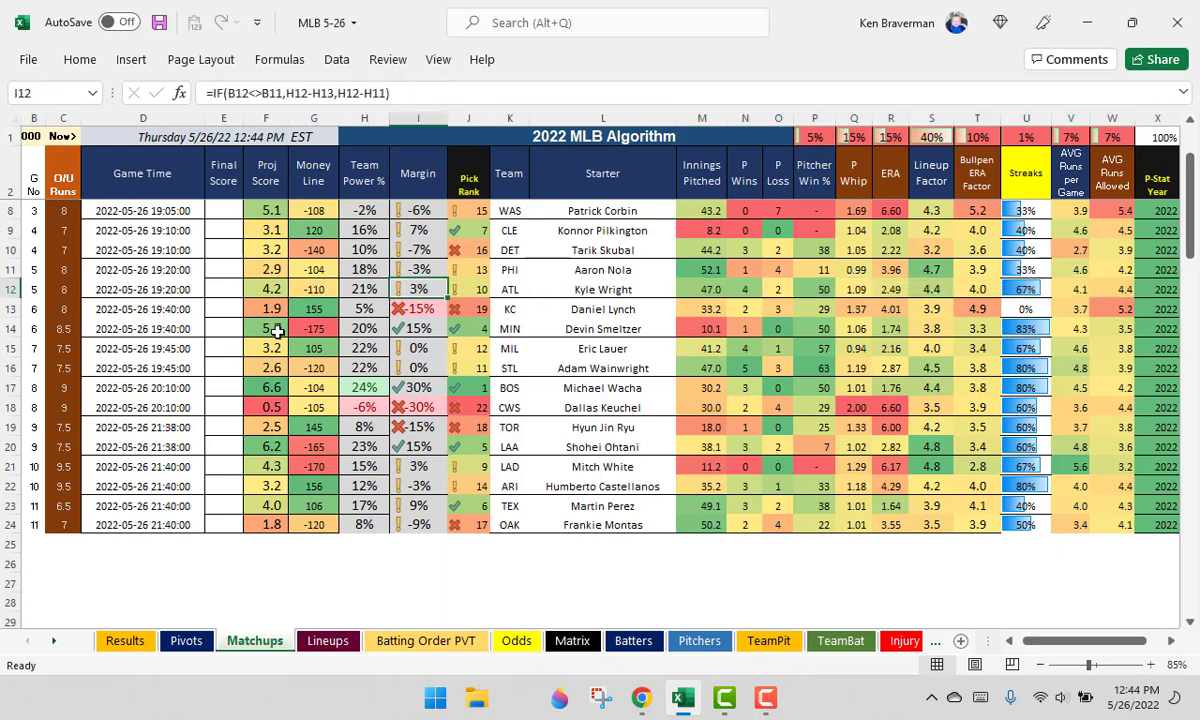
{"action": "left_click_drag", "start_coordinate": [263, 271], "coordinate": [306, 290]}
{"action": "left_click", "coordinate": [504, 286]}
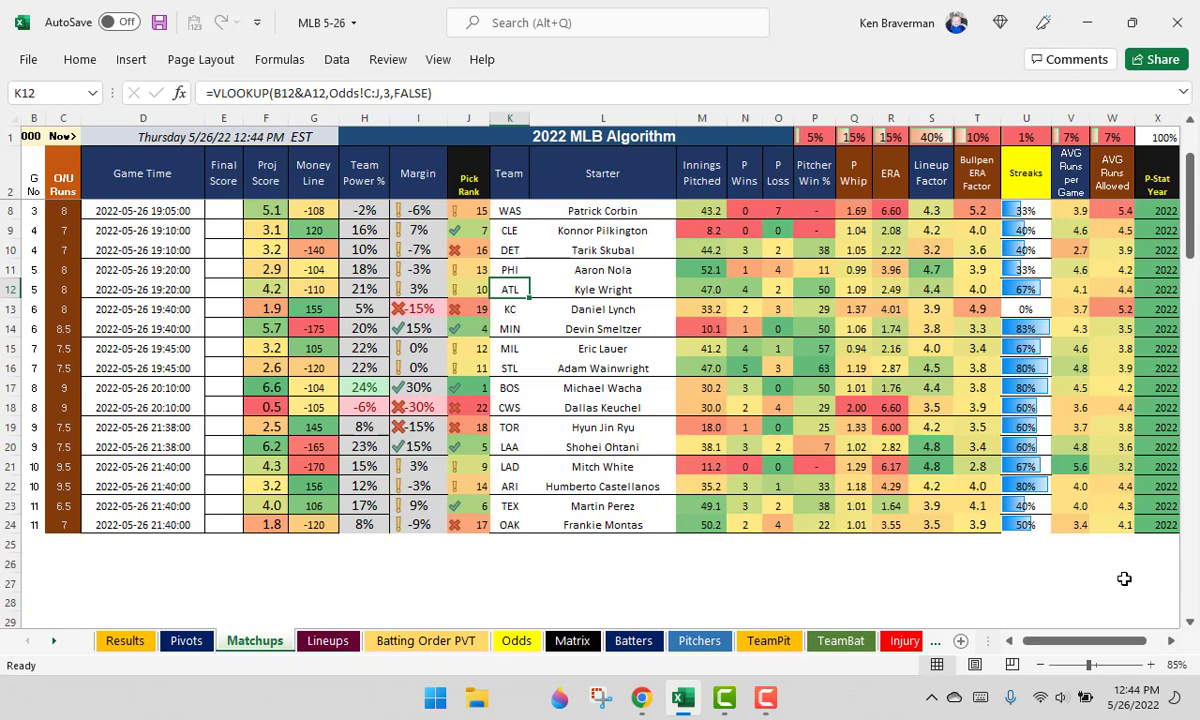
Examine the KC–MIN game: MIN's projected score, WHIP and ERA, KC's starter ERA, both projected scores and MIN's money line.
{"action": "left_click", "coordinate": [1189, 622]}
{"action": "scroll", "coordinate": [455, 356], "scroll_direction": "down", "scroll_amount": 1}
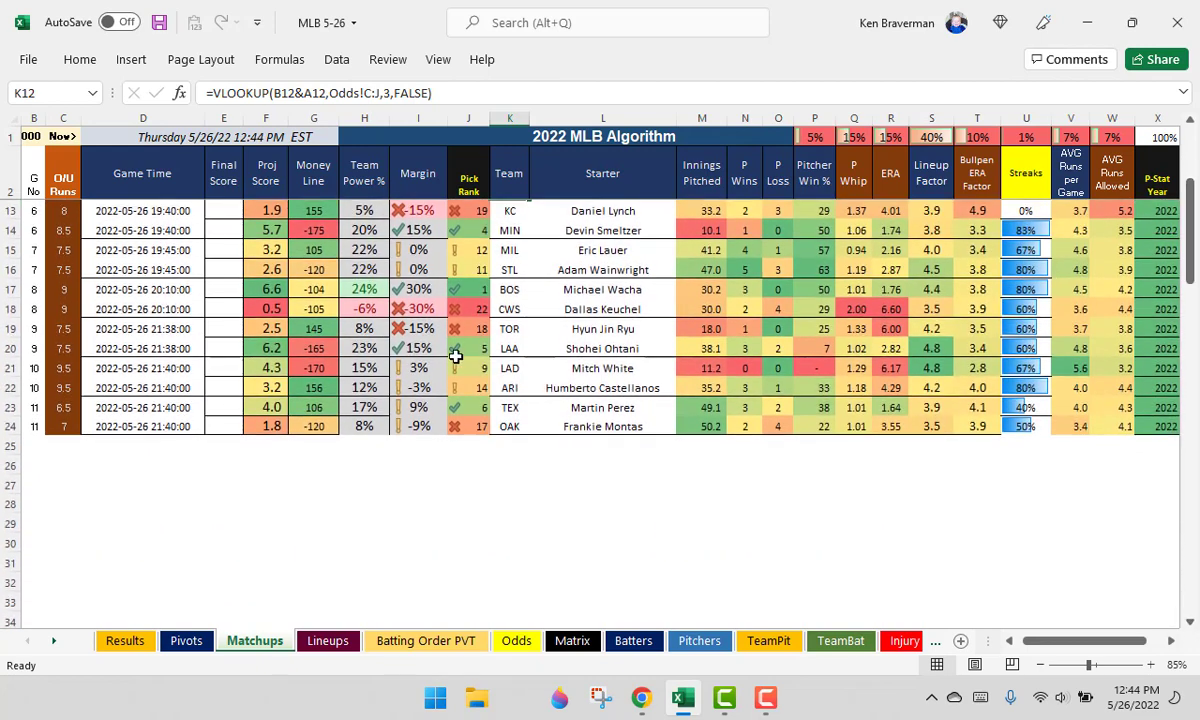
{"action": "left_click", "coordinate": [274, 226]}
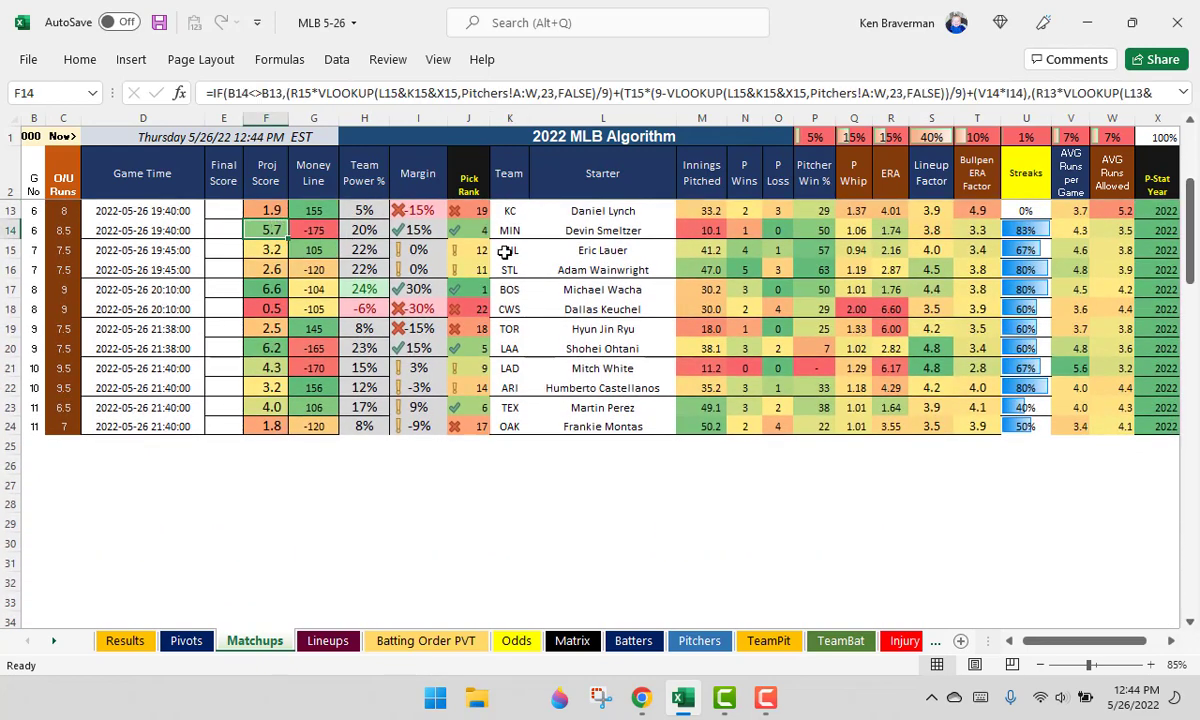
{"action": "left_click_drag", "start_coordinate": [853, 230], "coordinate": [898, 233]}
{"action": "left_click", "coordinate": [888, 208]}
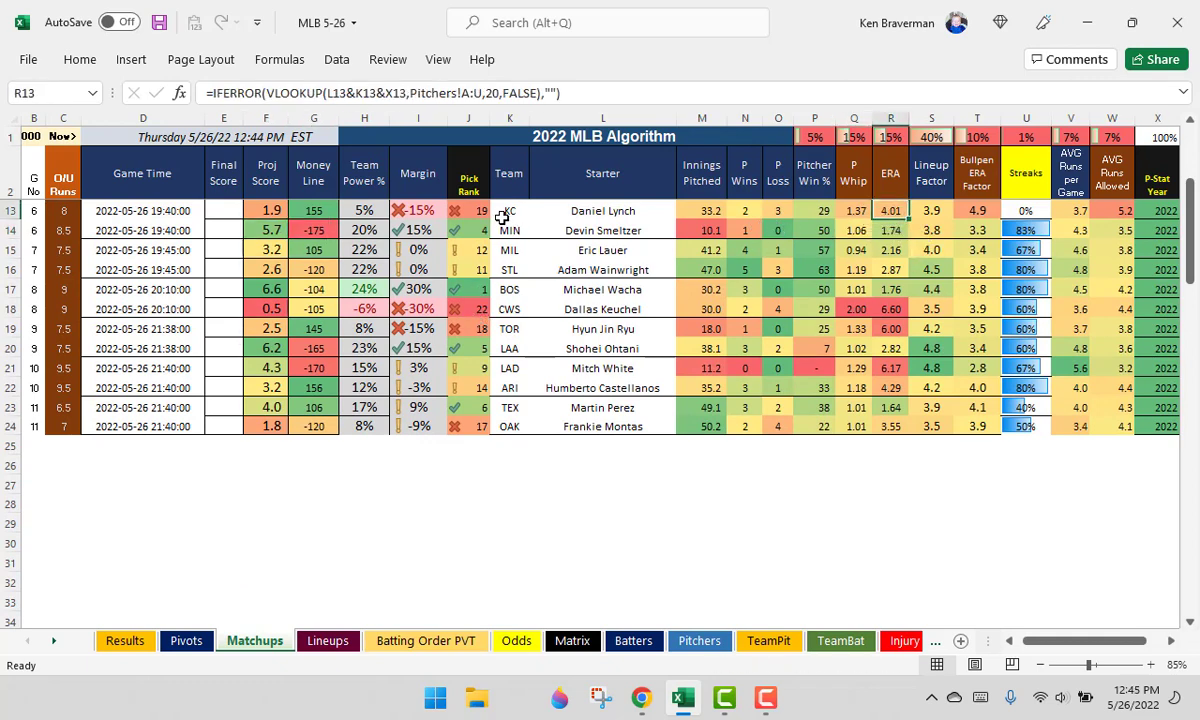
{"action": "left_click", "coordinate": [328, 235]}
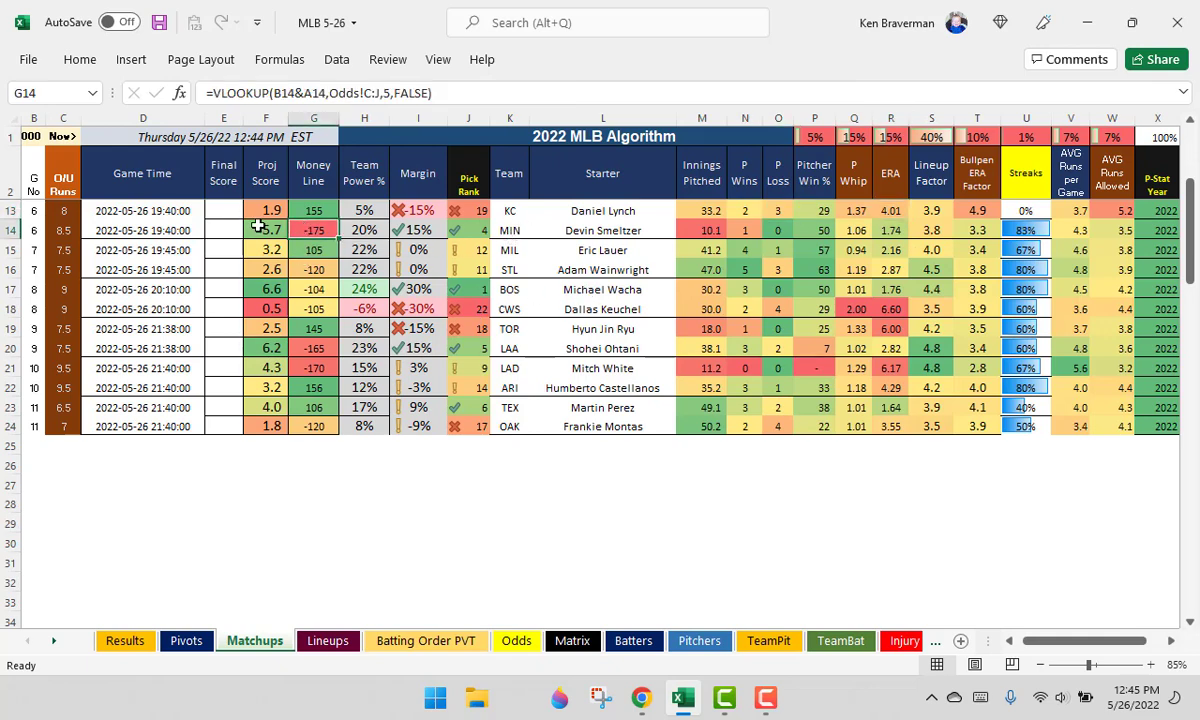
{"action": "left_click_drag", "start_coordinate": [258, 227], "coordinate": [254, 207]}
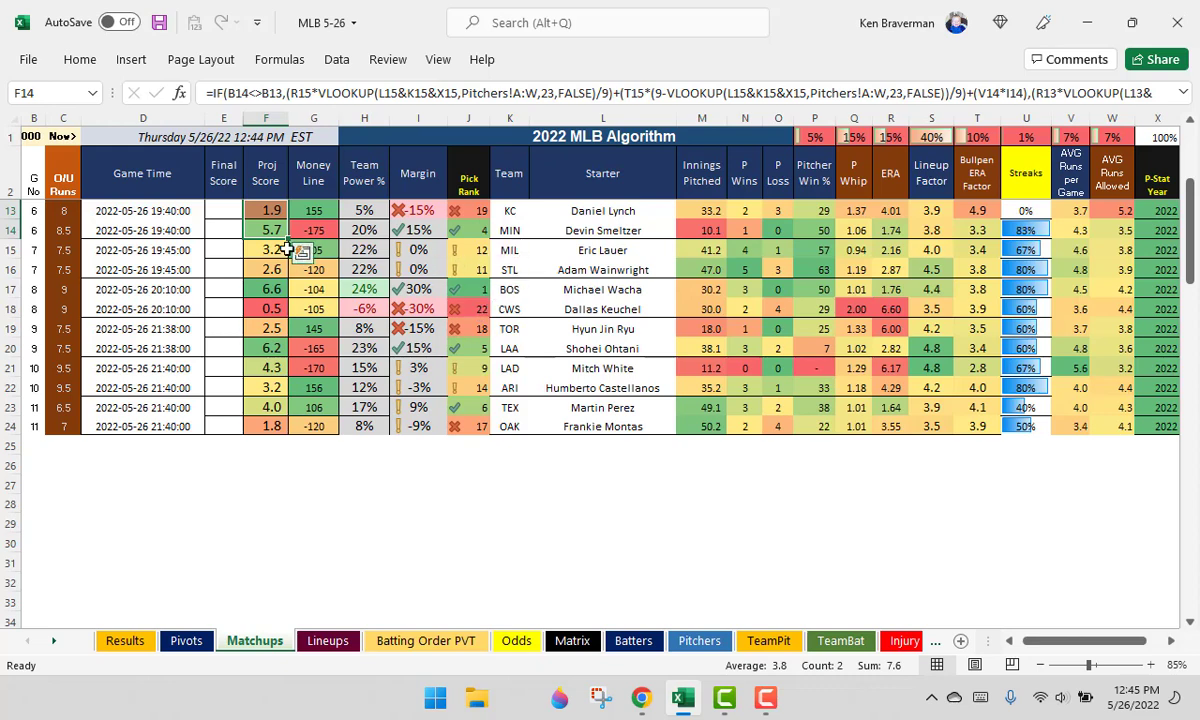
{"action": "key", "text": "Right"}
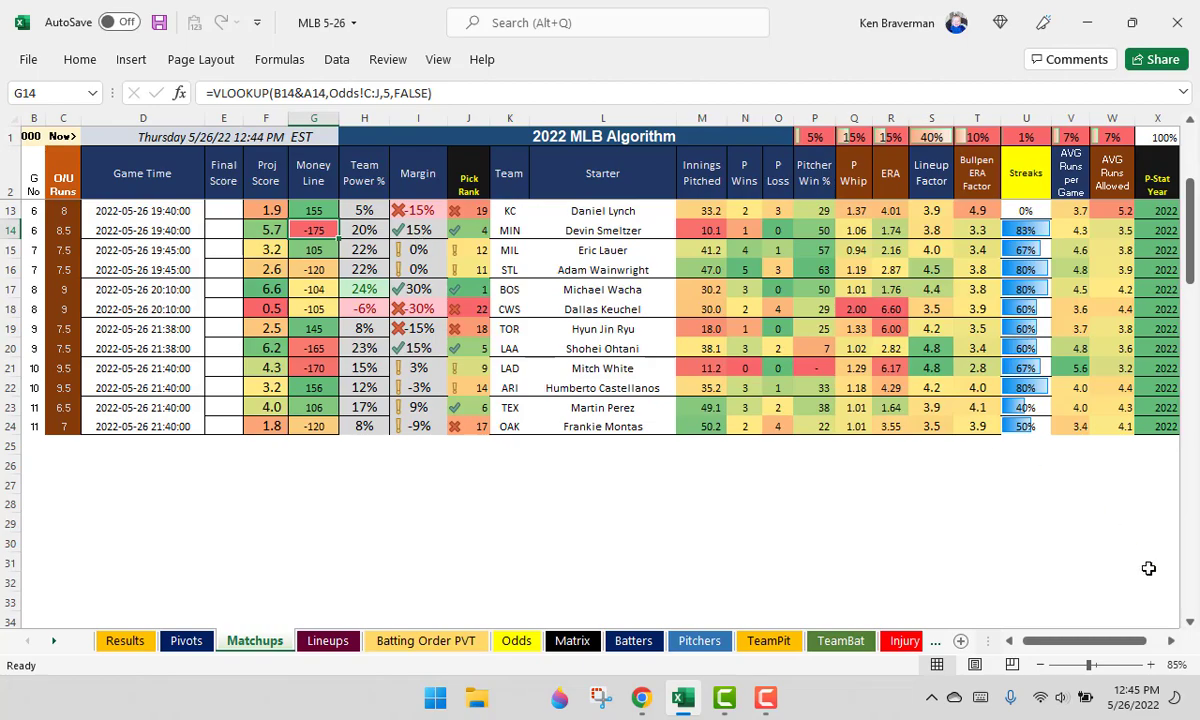
Highlight the projected scores, margins and pick ranks of the MIL–STL game, and select MIL's projected score.
{"action": "left_click", "coordinate": [1193, 628]}
{"action": "left_click", "coordinate": [1193, 628]}
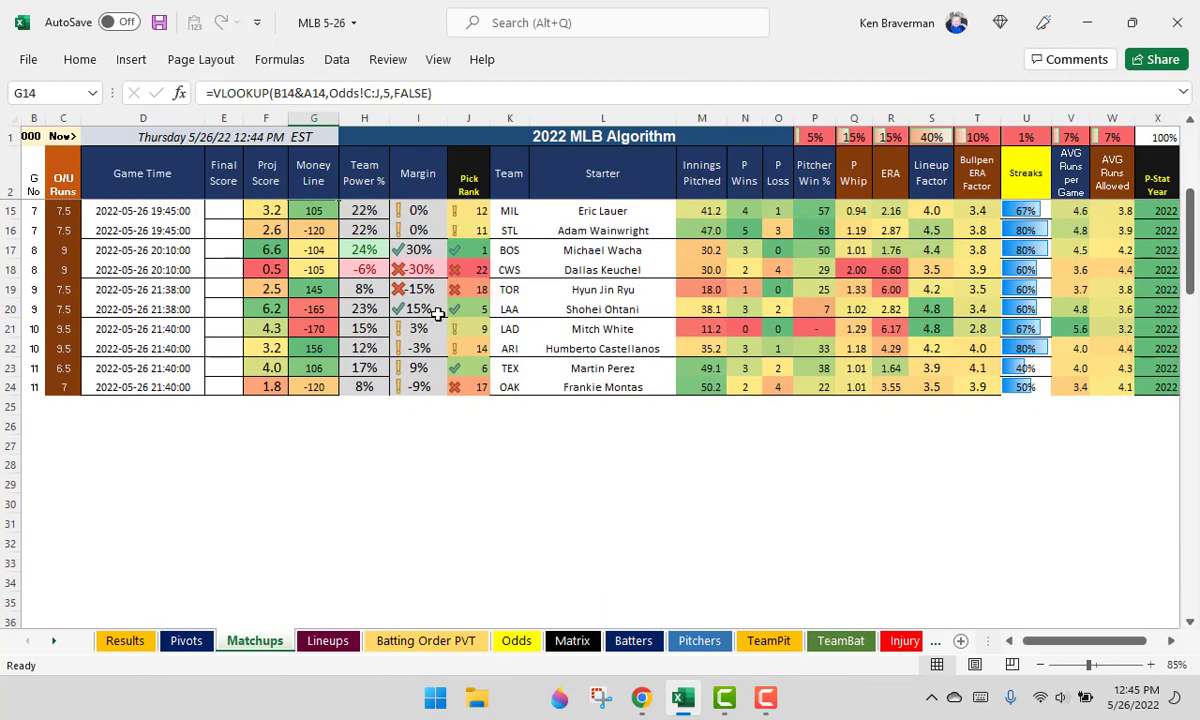
{"action": "scroll", "coordinate": [421, 400], "scroll_direction": "up", "scroll_amount": 1, "text": "ctrl"}
{"action": "scroll", "coordinate": [421, 400], "scroll_direction": "down", "scroll_amount": 1, "text": "ctrl"}
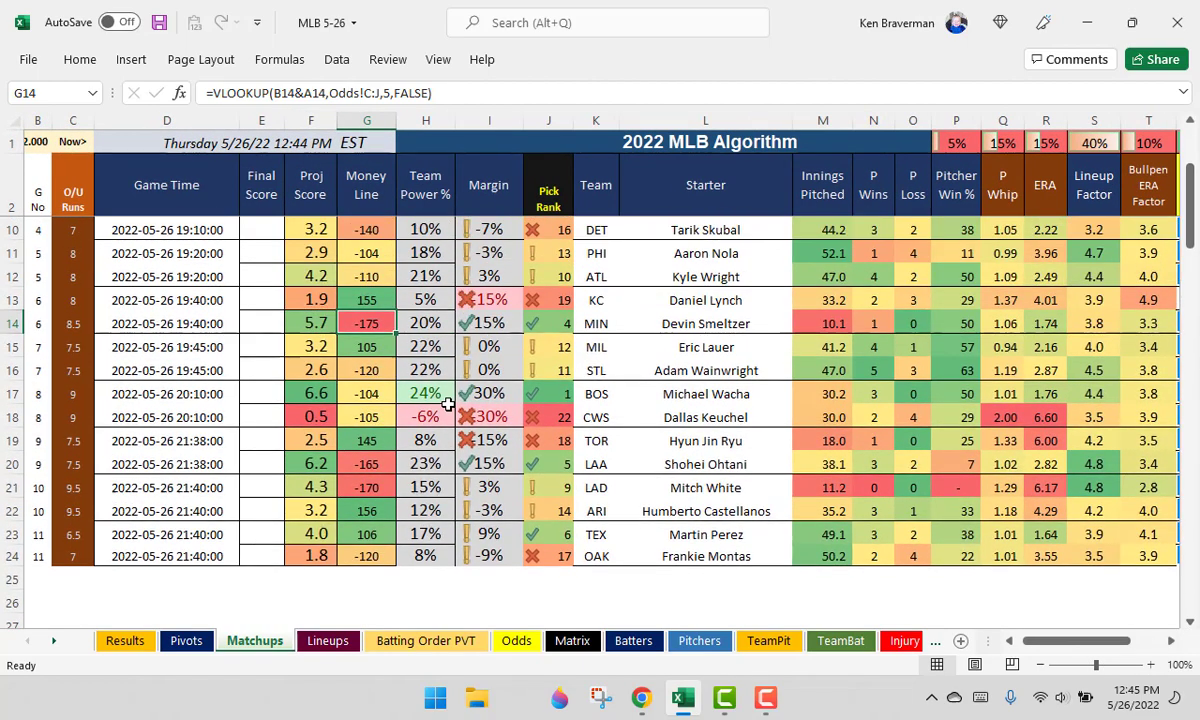
{"action": "scroll", "coordinate": [420, 380], "scroll_direction": "up", "scroll_amount": 1, "text": "ctrl"}
{"action": "left_click_drag", "start_coordinate": [302, 226], "coordinate": [333, 253]}
{"action": "left_click_drag", "start_coordinate": [476, 232], "coordinate": [485, 255]}
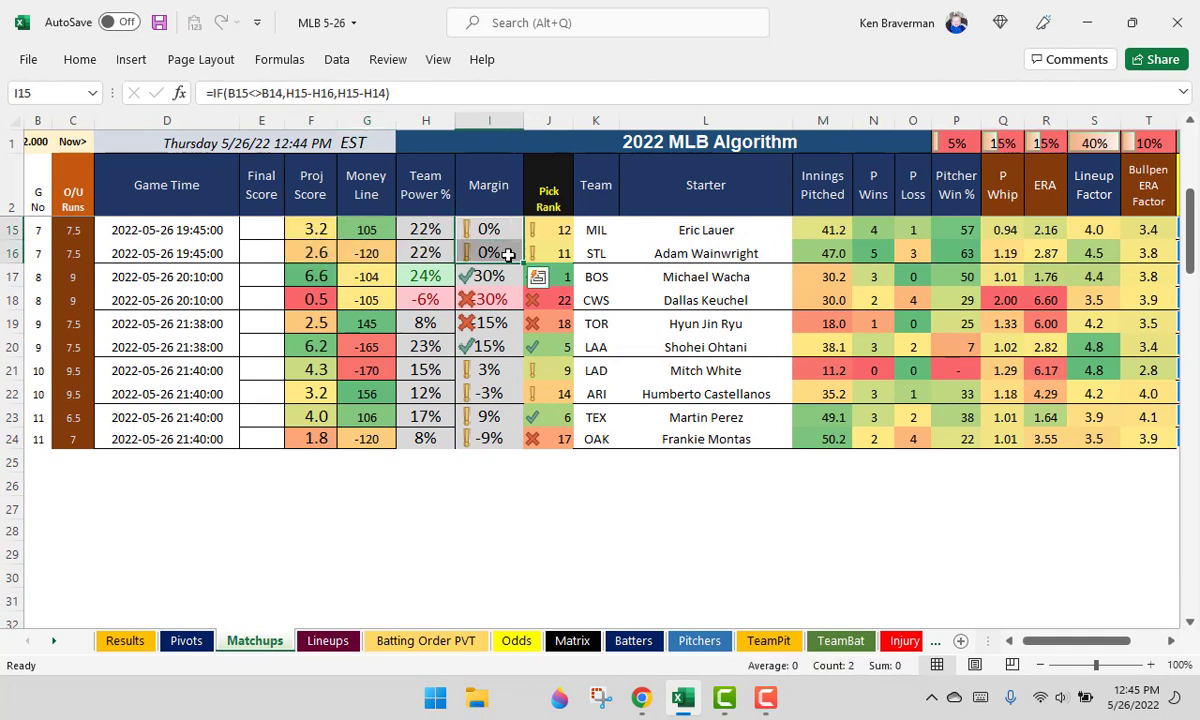
{"action": "left_click", "coordinate": [304, 229]}
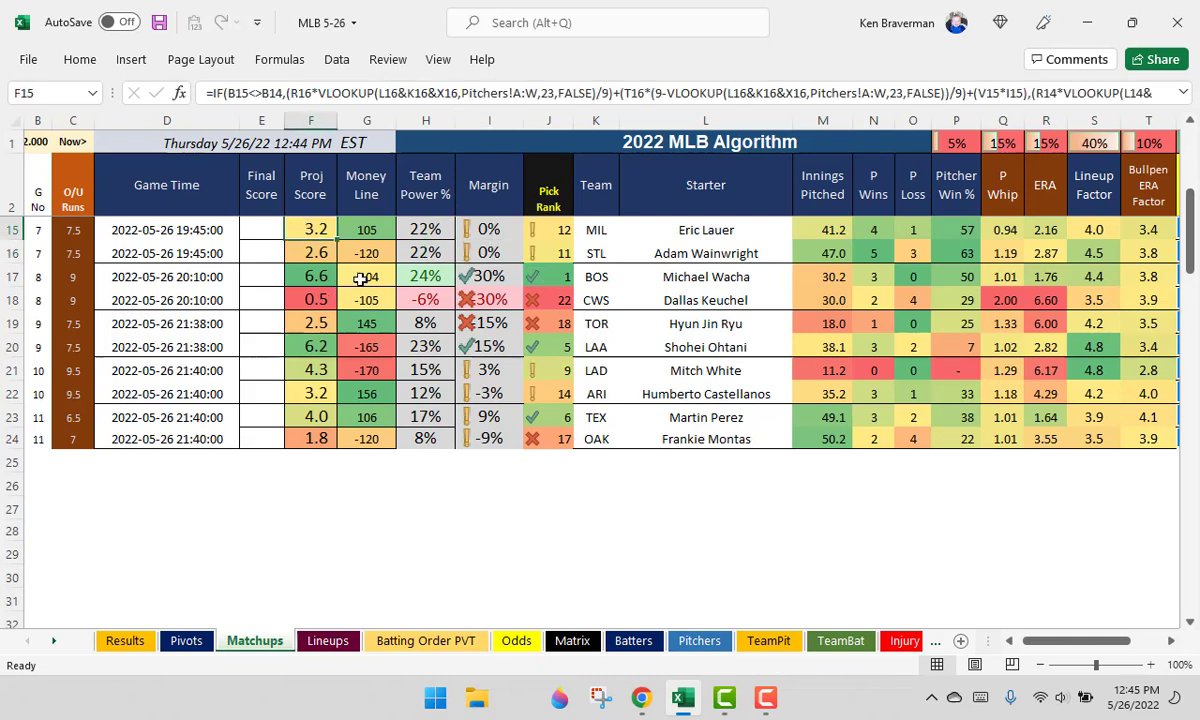
{"action": "scroll", "coordinate": [829, 323], "scroll_direction": "down", "scroll_amount": 1}
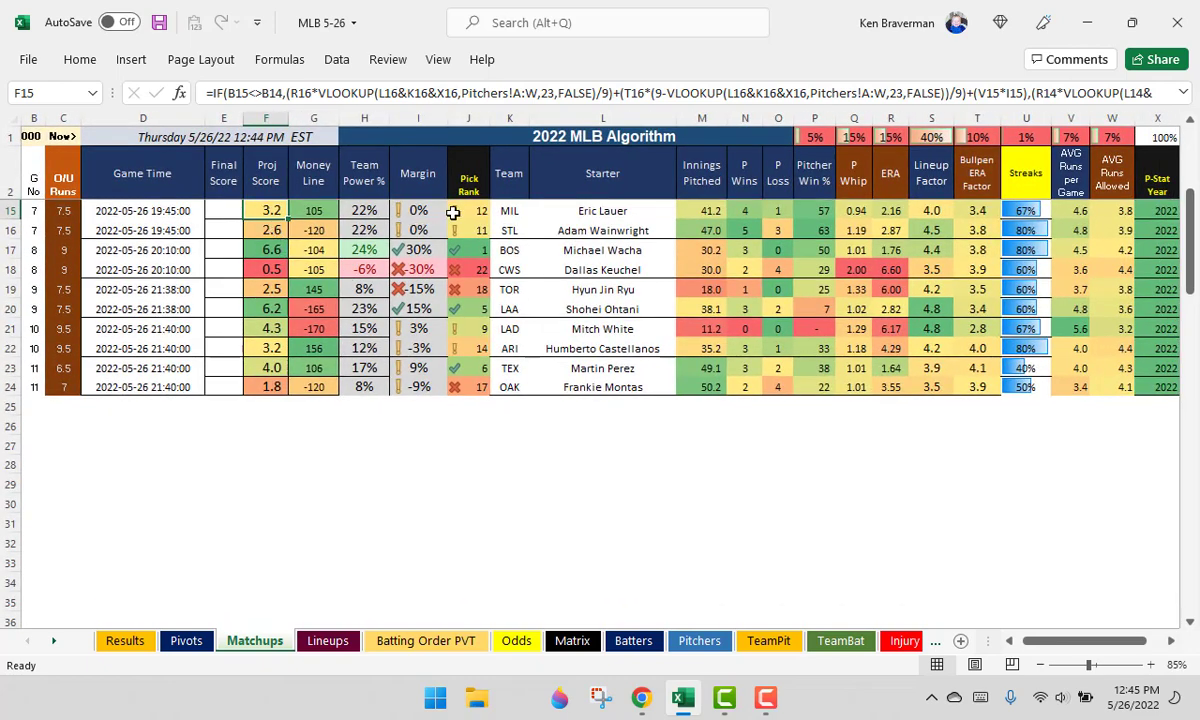
{"action": "left_click_drag", "start_coordinate": [468, 212], "coordinate": [470, 234]}
Select the CWS starter's ERA, highlight BOS's projected score through team power, and select the BOS team name.
{"action": "left_click", "coordinate": [1190, 622]}
{"action": "left_click", "coordinate": [1190, 622]}
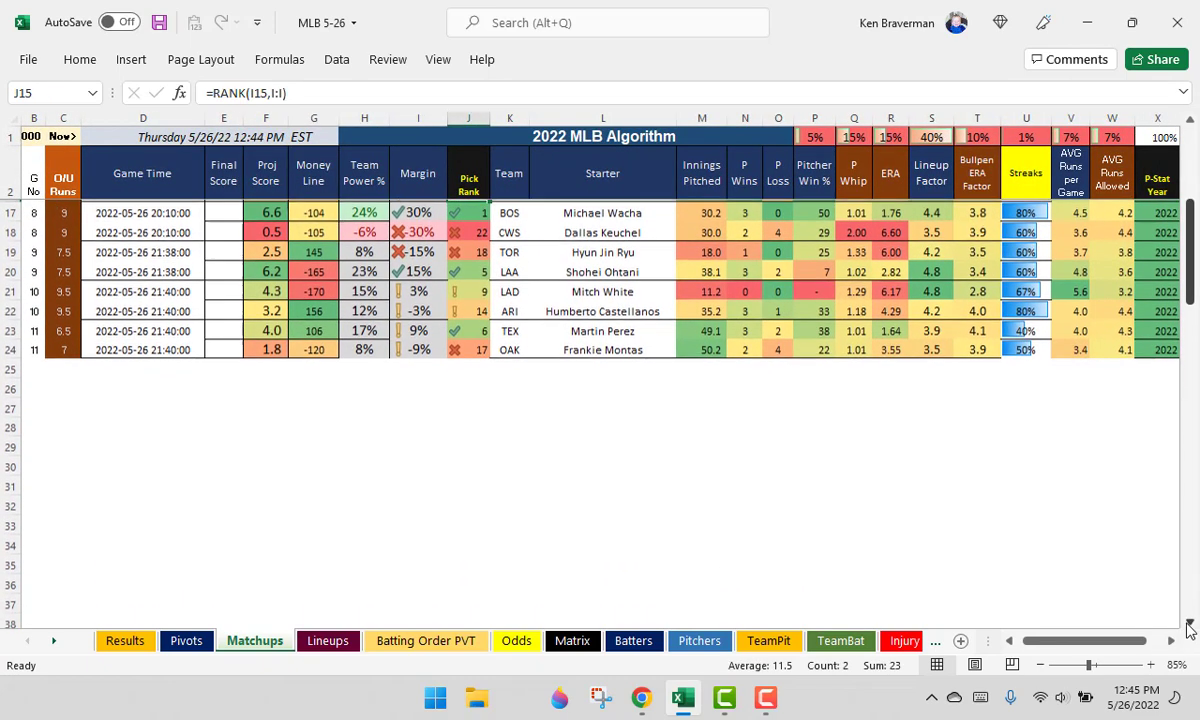
{"action": "left_click", "coordinate": [880, 234]}
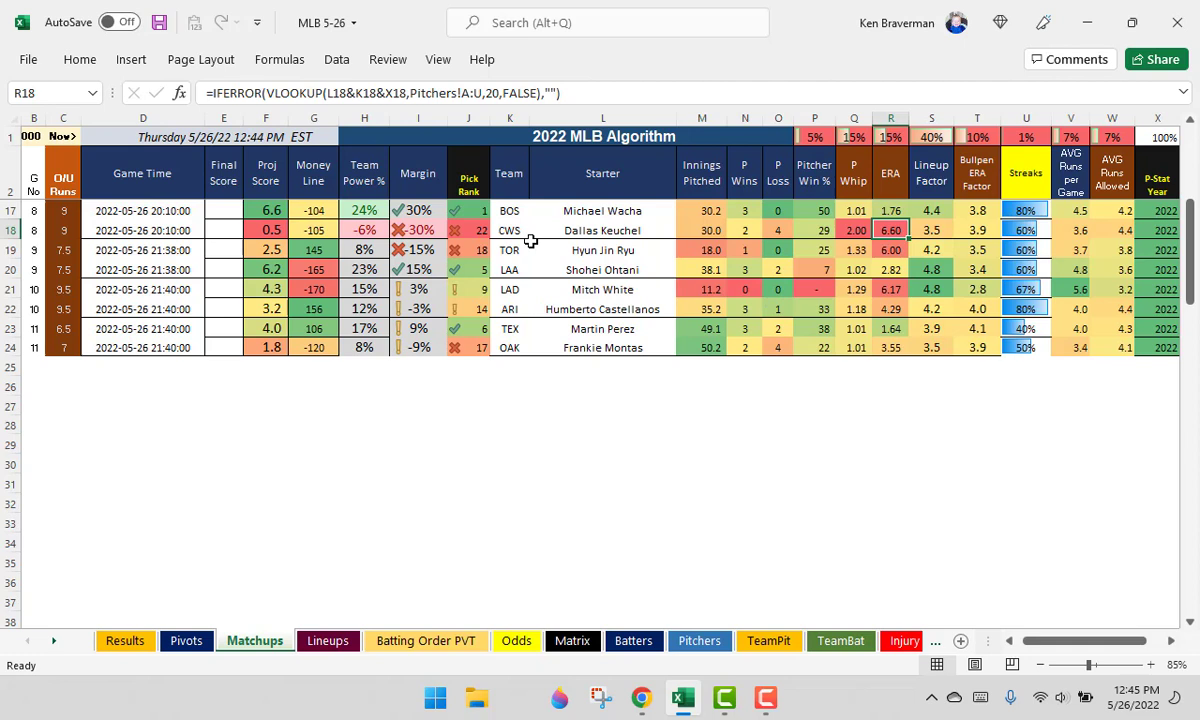
{"action": "left_click_drag", "start_coordinate": [258, 210], "coordinate": [364, 211]}
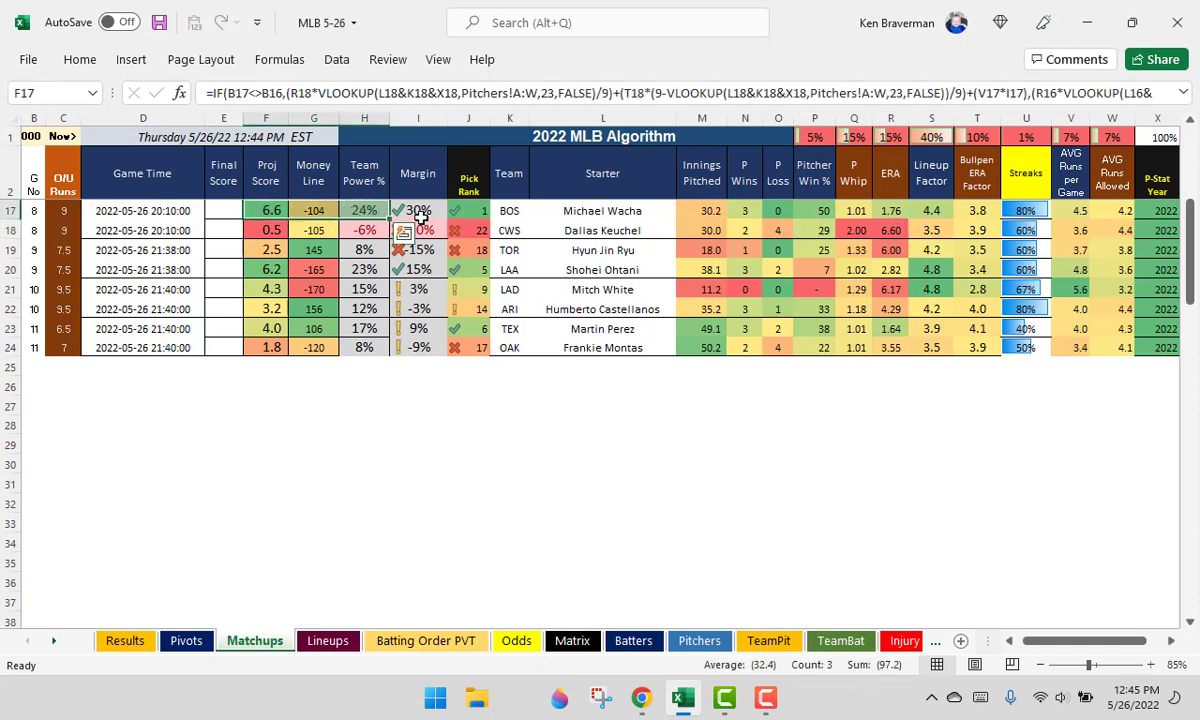
{"action": "left_click", "coordinate": [508, 211]}
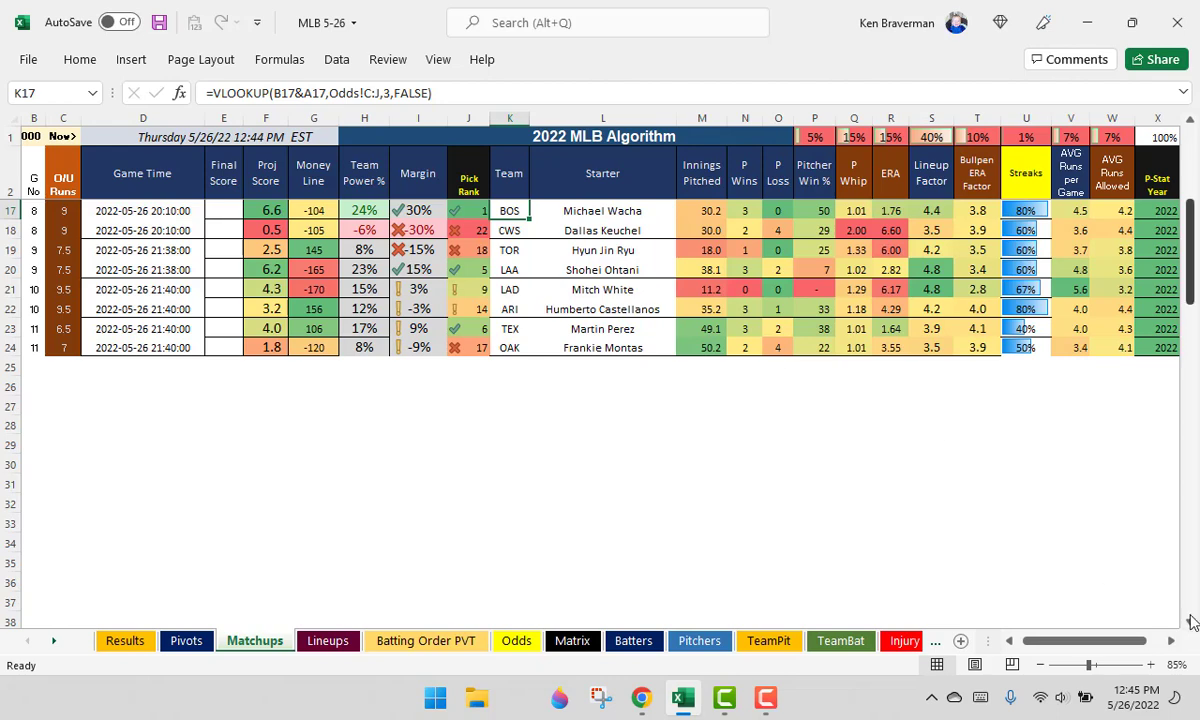
Highlight the projected scores of the TOR–LAA game and the TOR starter's ERA, wins and losses.
{"action": "left_click", "coordinate": [1190, 622]}
{"action": "left_click", "coordinate": [1190, 622]}
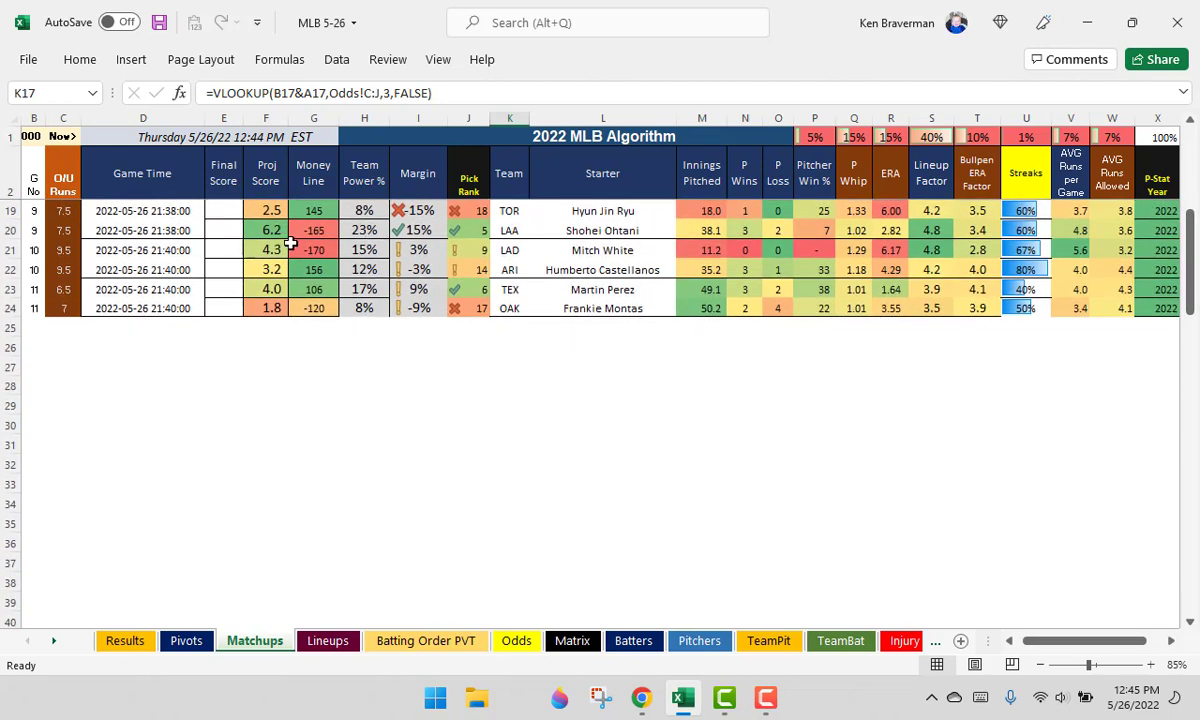
{"action": "left_click_drag", "start_coordinate": [260, 234], "coordinate": [266, 212]}
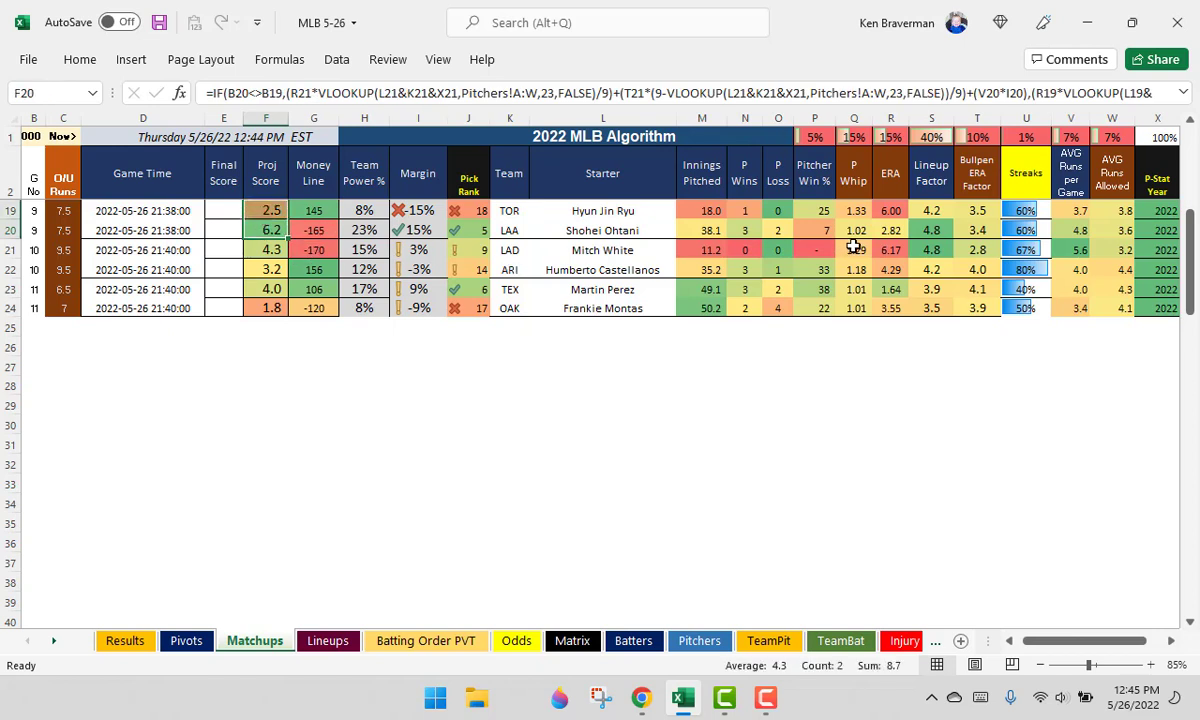
{"action": "left_click", "coordinate": [891, 210]}
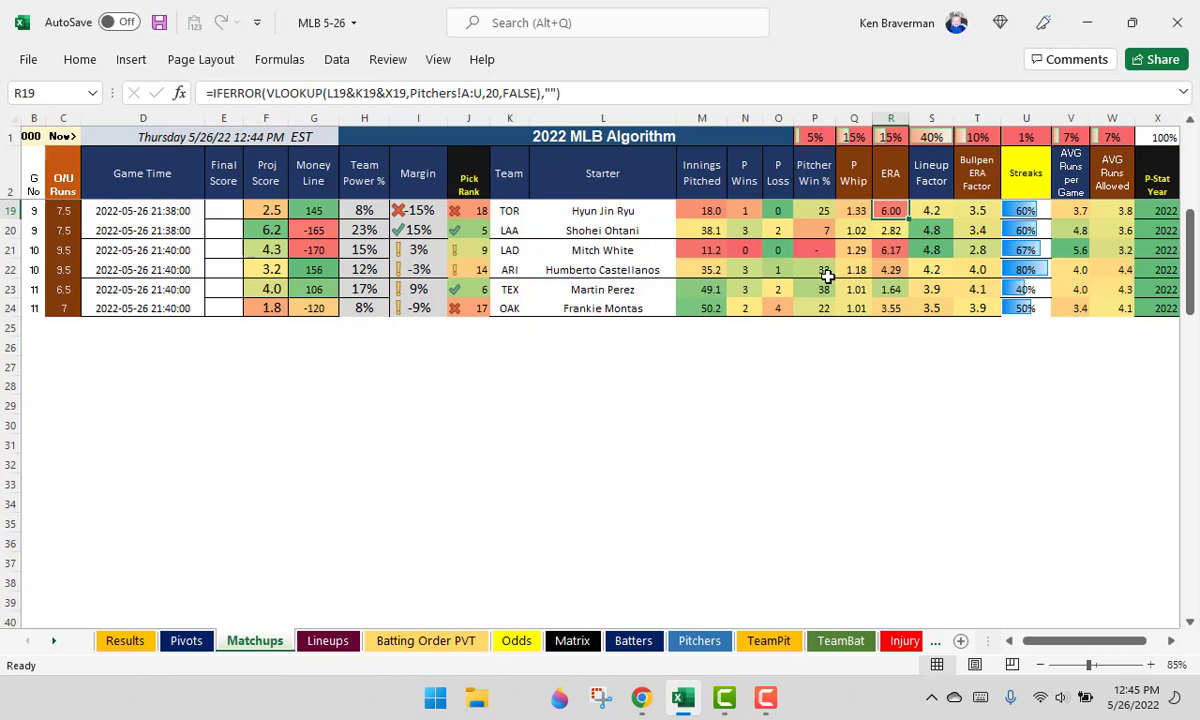
{"action": "left_click_drag", "start_coordinate": [742, 211], "coordinate": [780, 210]}
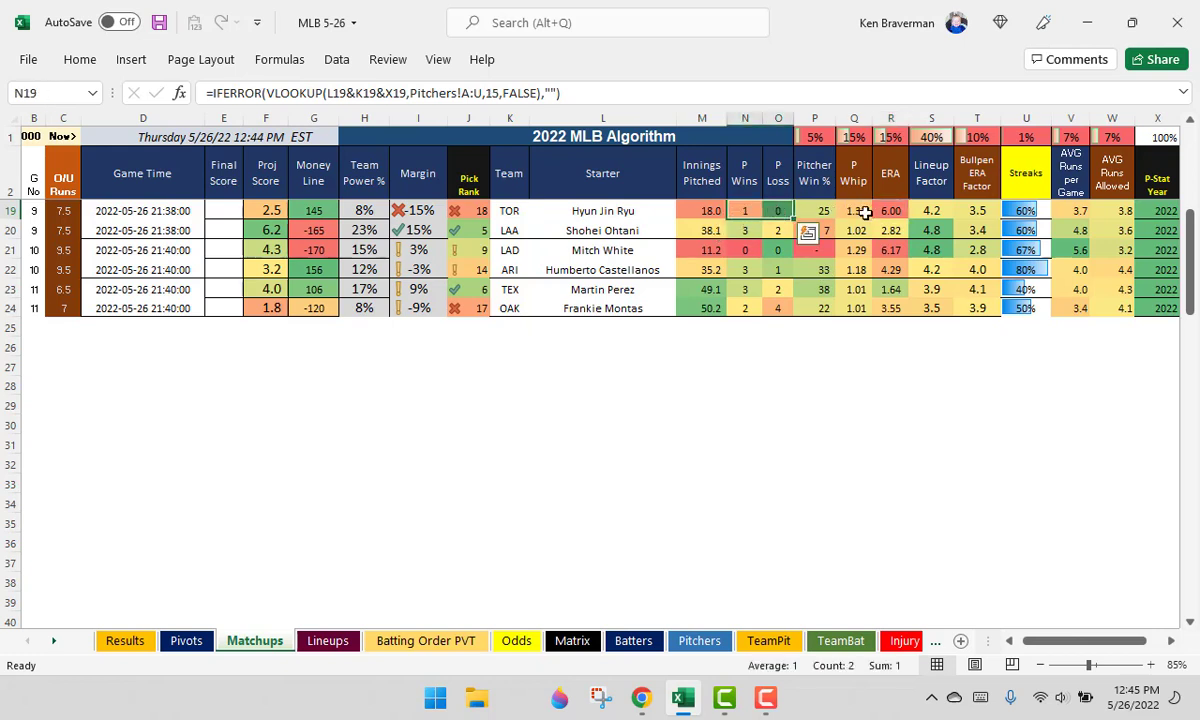
{"action": "left_click", "coordinate": [891, 210]}
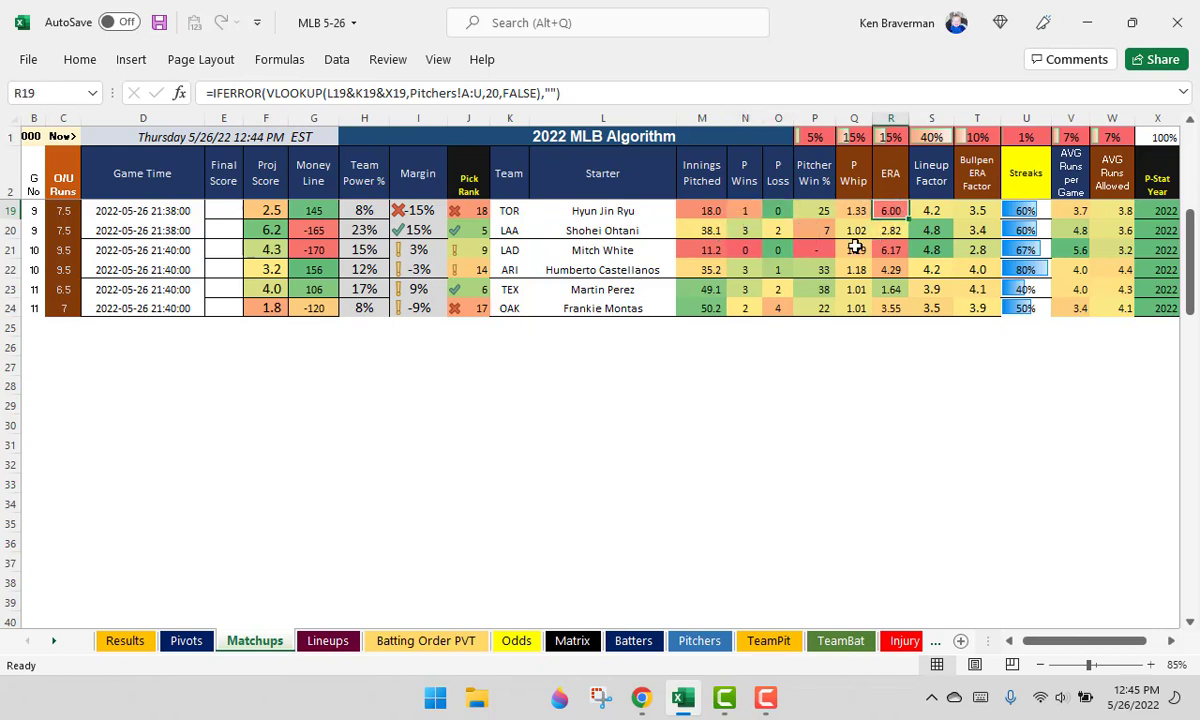
Select LAA's money line and margin, and highlight the TOR–LAA projected scores again.
{"action": "left_click", "coordinate": [312, 230]}
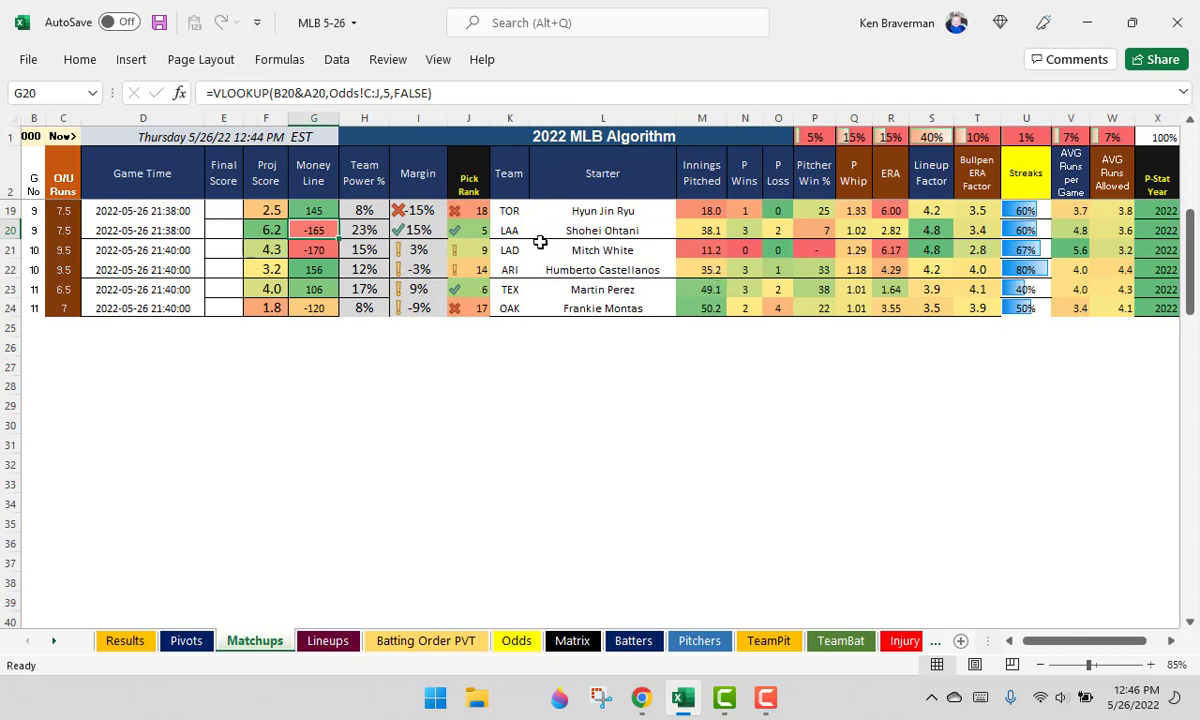
{"action": "left_click", "coordinate": [400, 228]}
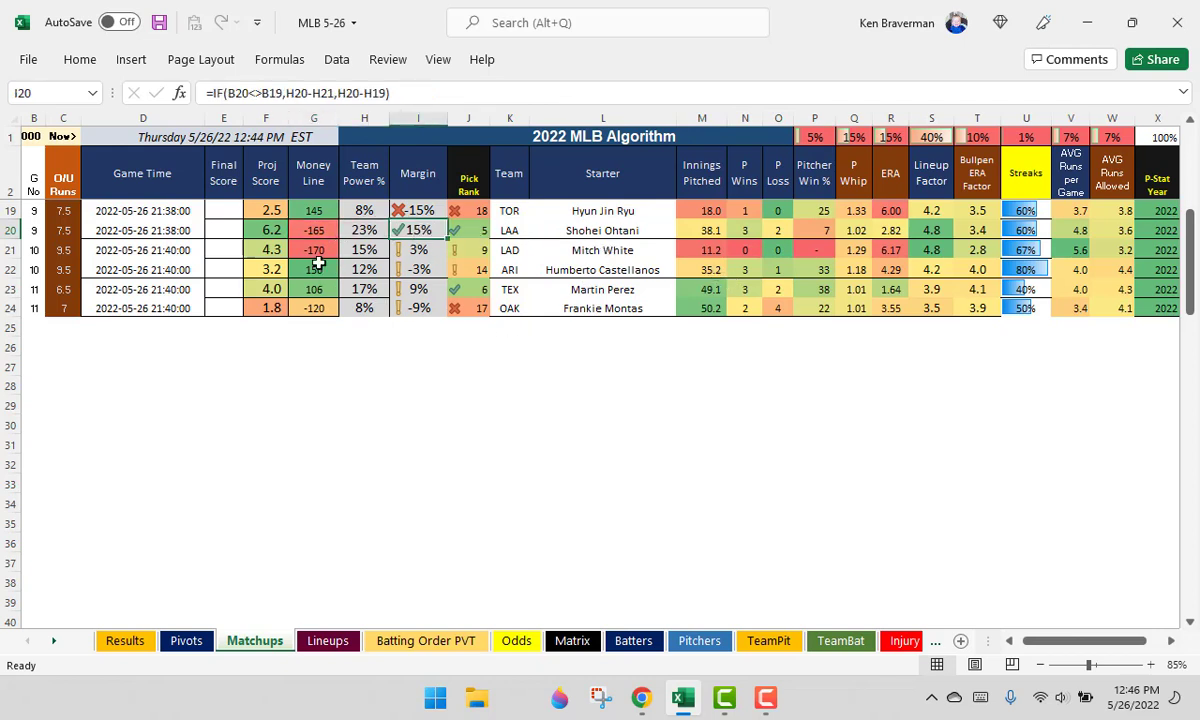
{"action": "left_click_drag", "start_coordinate": [286, 229], "coordinate": [266, 213]}
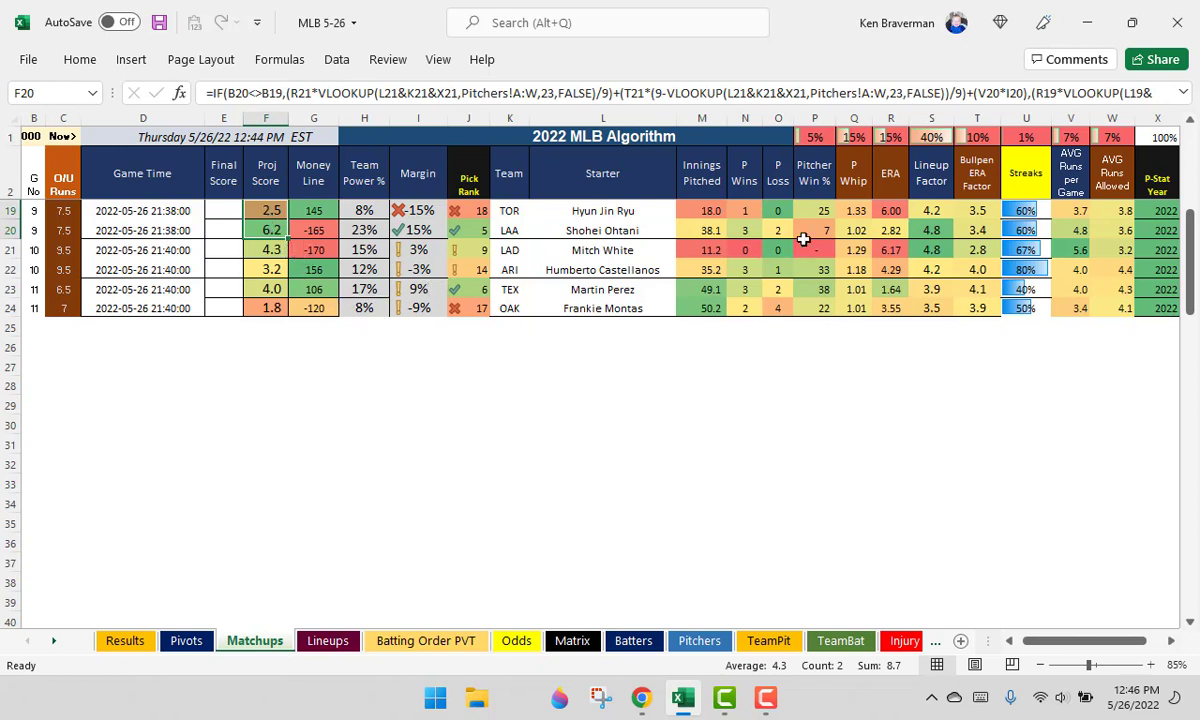
Try 2021 as the P-Stat Year of the TOR starter, highlight the game's projected scores, and set the year back to 2022.
{"action": "left_click", "coordinate": [889, 209]}
{"action": "left_click", "coordinate": [1157, 210]}
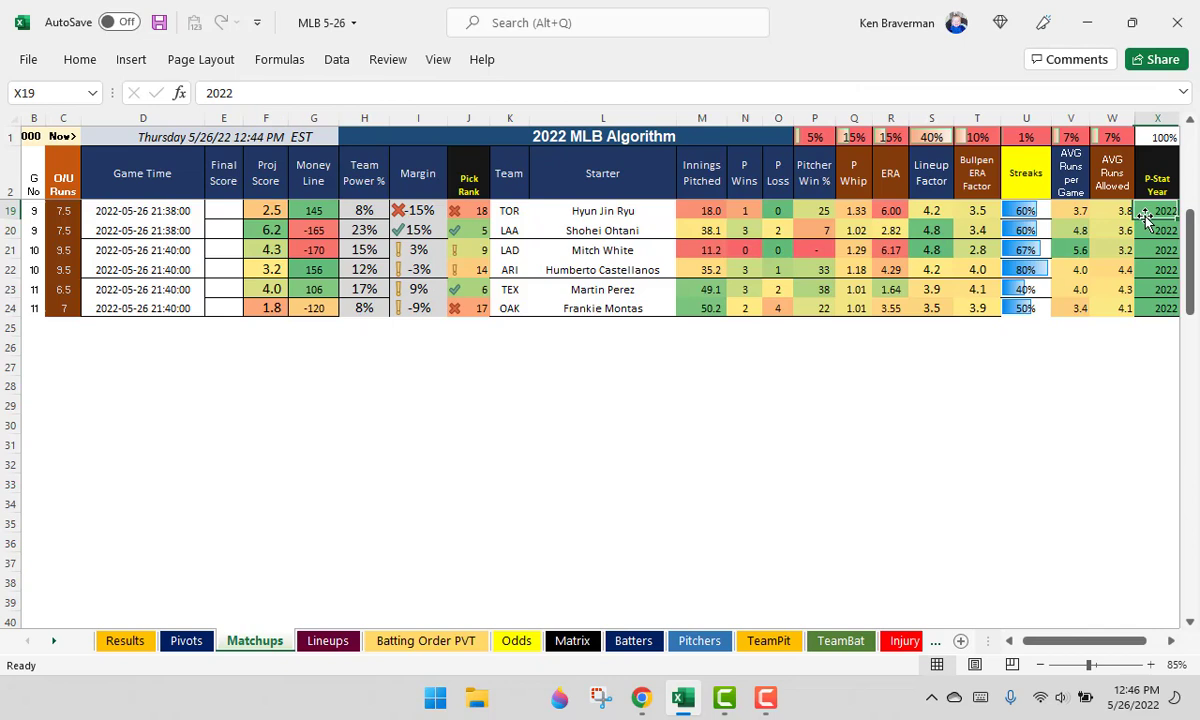
{"action": "type", "text": "2021"}
{"action": "key", "text": "Return"}
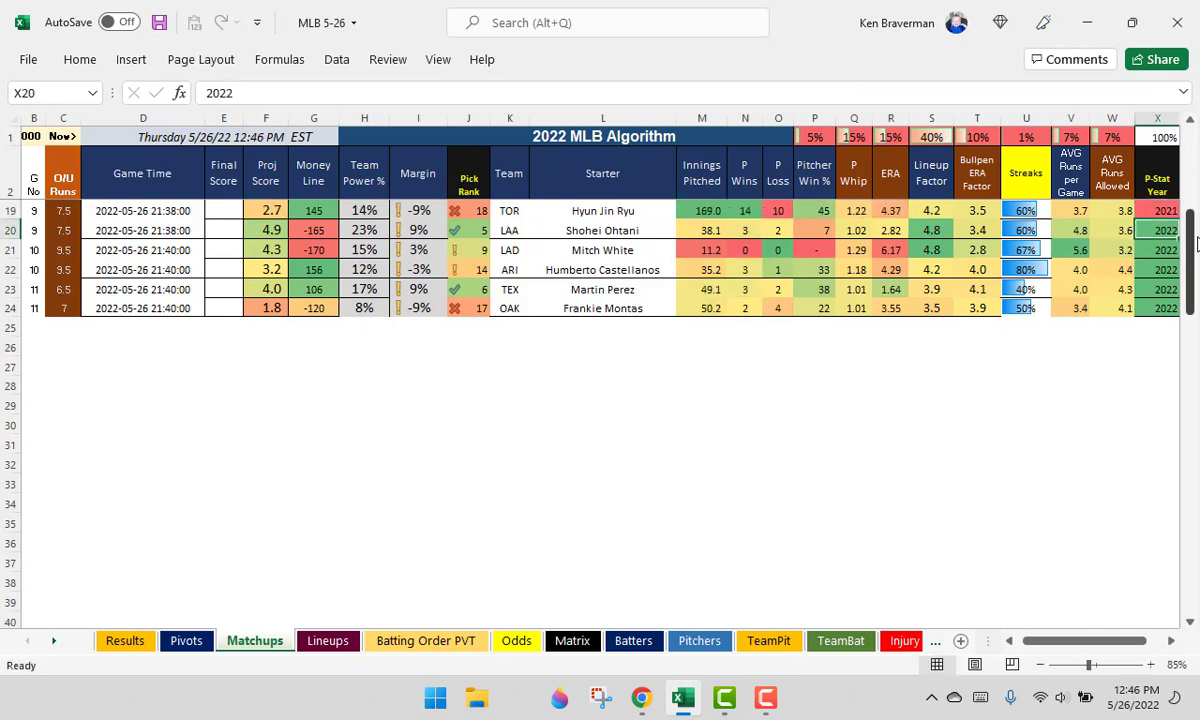
{"action": "left_click_drag", "start_coordinate": [278, 230], "coordinate": [276, 211]}
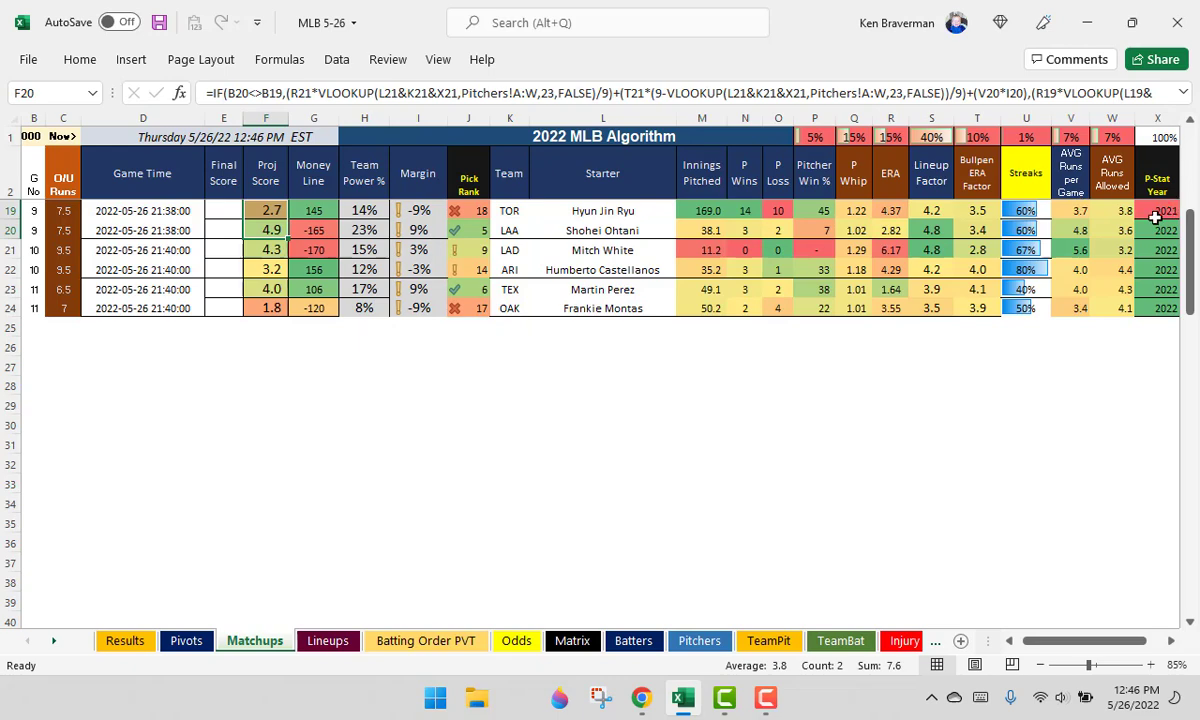
{"action": "left_click", "coordinate": [1167, 210]}
{"action": "type", "text": "2"}
{"action": "key", "text": "Return"}
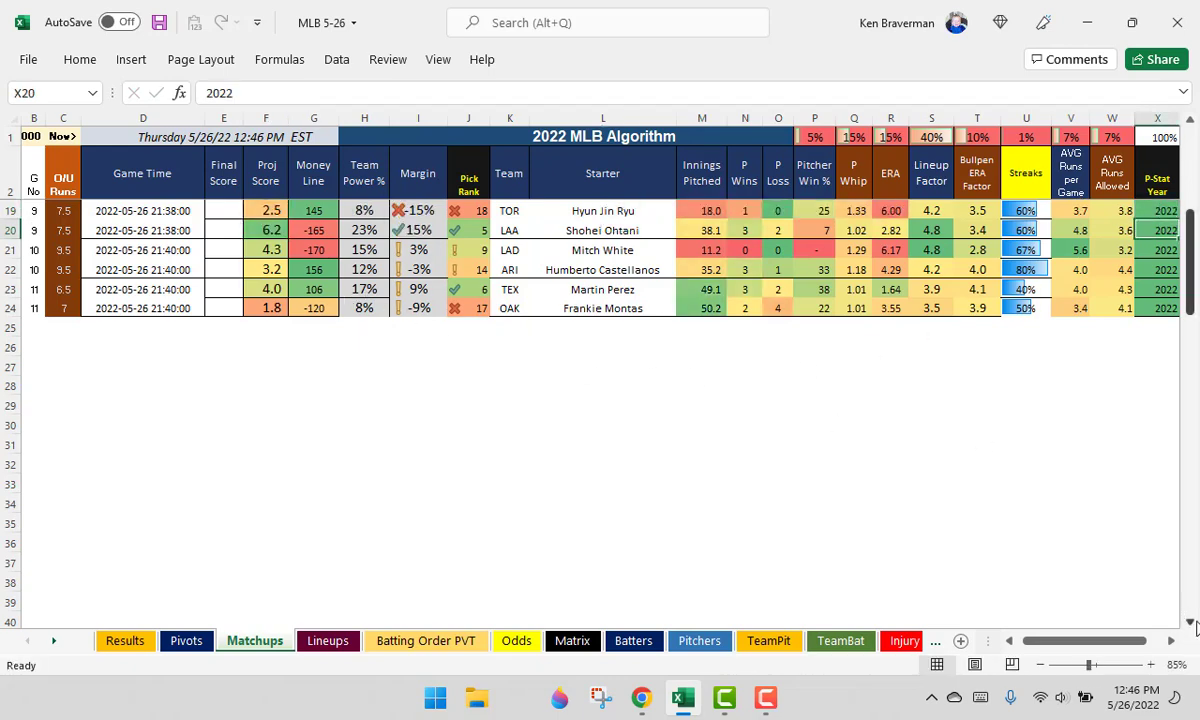
Examine the LAD–ARI game: LAD's margin, the ARI starter's innings pitched, ARI's streak and both projected scores.
{"action": "scroll", "coordinate": [1117, 590], "scroll_direction": "down", "scroll_amount": 2}
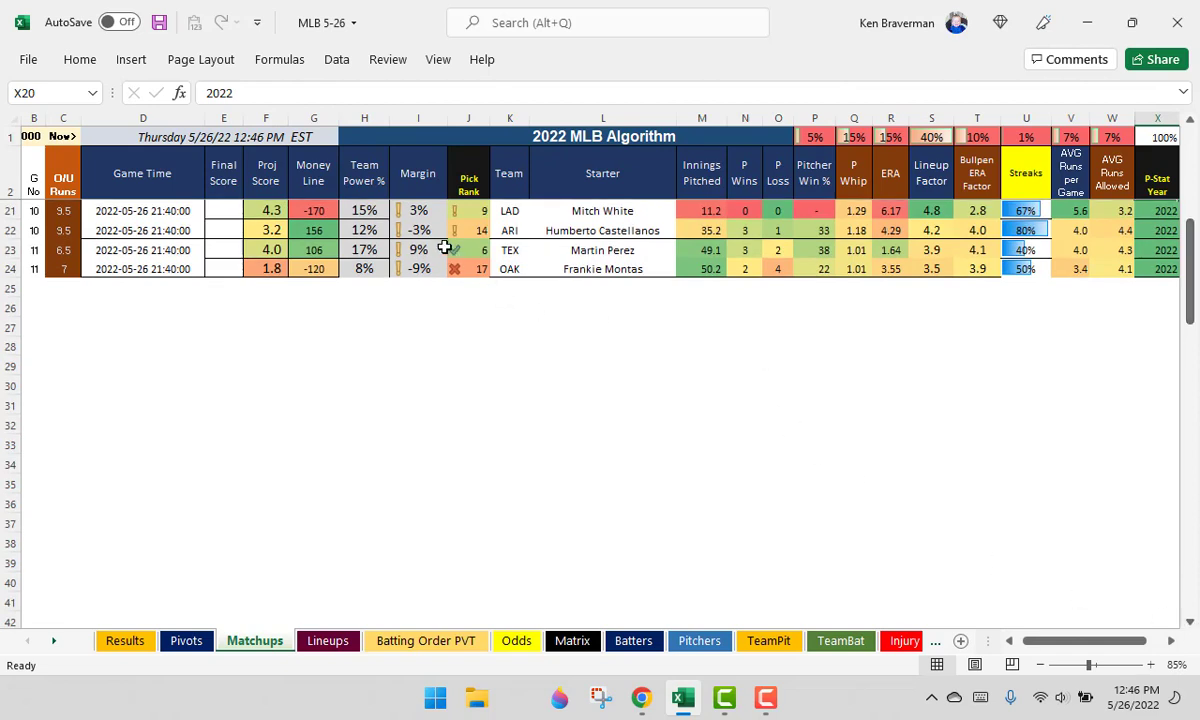
{"action": "left_click", "coordinate": [400, 205]}
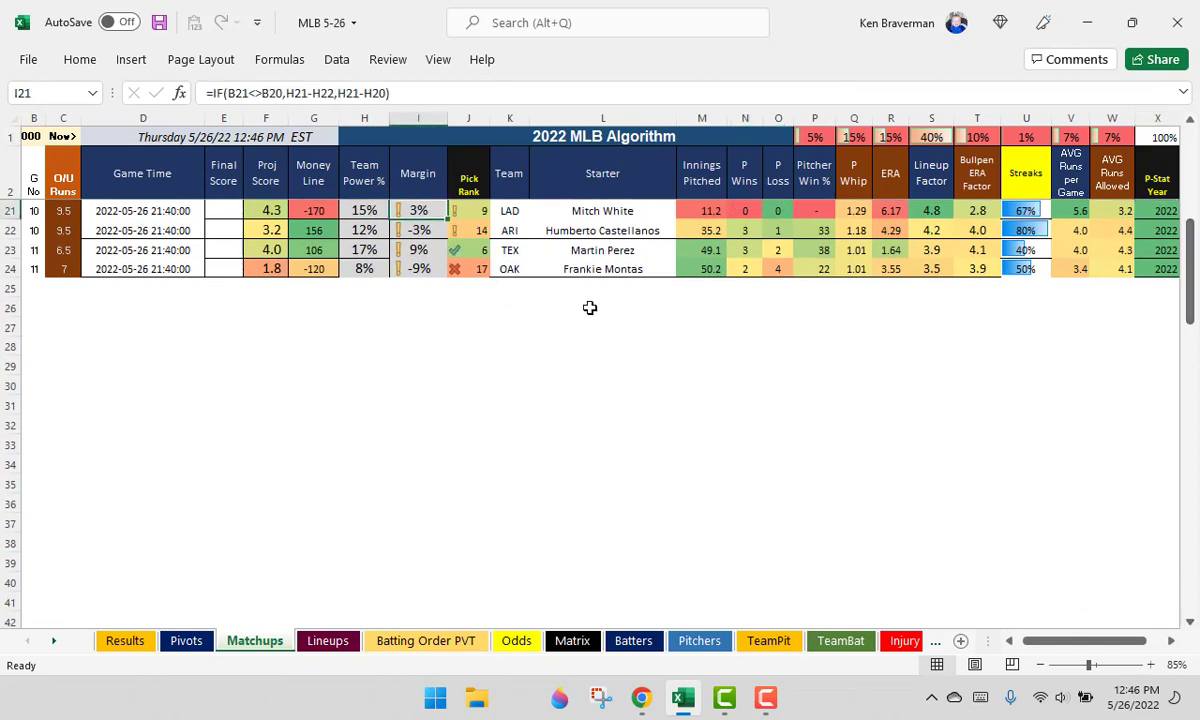
{"action": "left_click_drag", "start_coordinate": [600, 327], "coordinate": [600, 250]}
{"action": "left_click", "coordinate": [705, 230]}
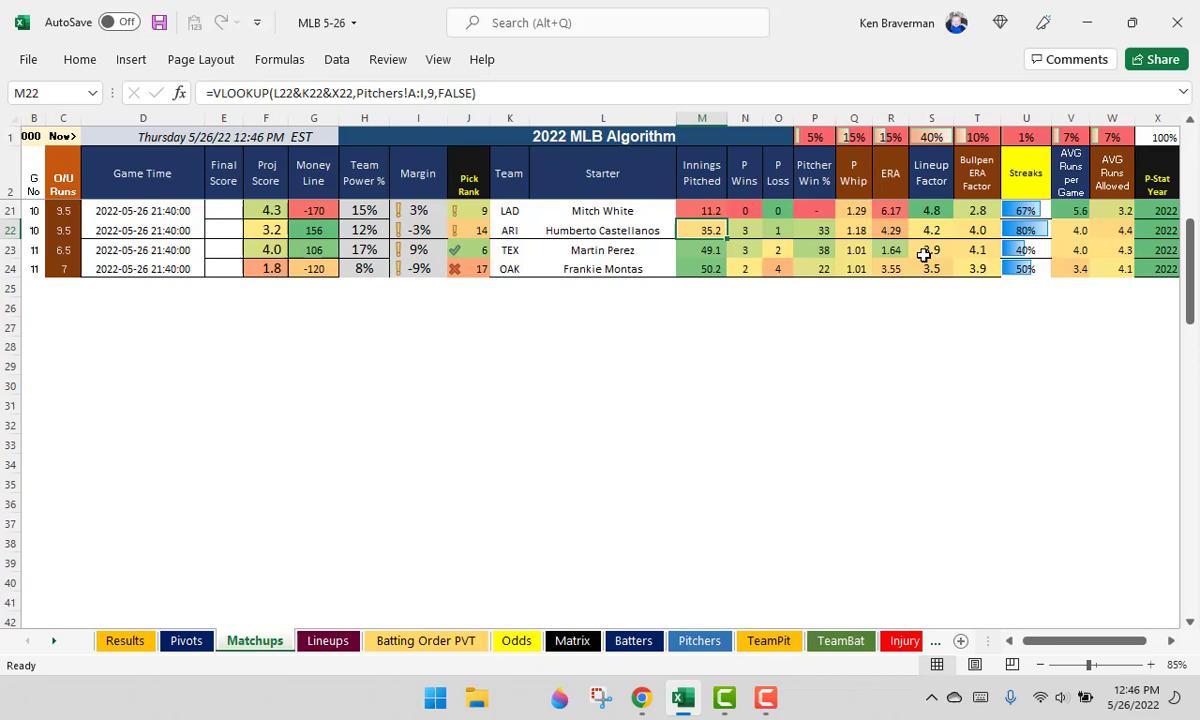
{"action": "left_click", "coordinate": [1025, 230]}
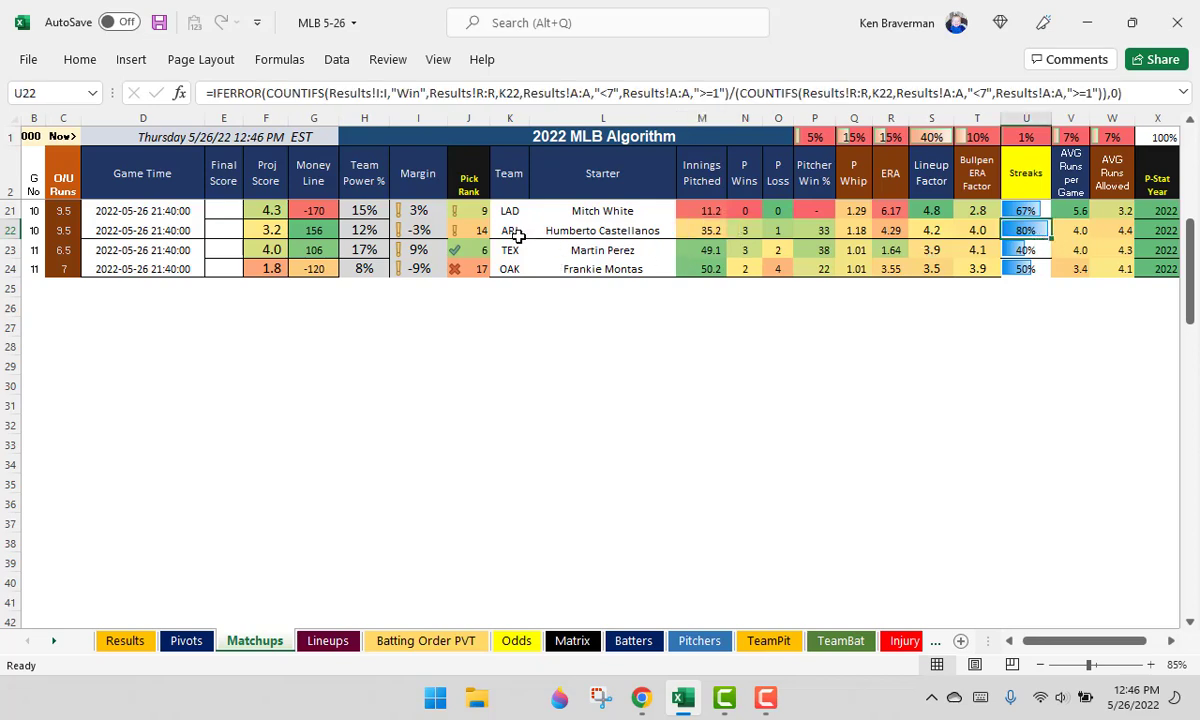
{"action": "mouse_move", "coordinate": [265, 230]}
{"action": "left_mouse_down"}
{"action": "mouse_move", "coordinate": [313, 232]}
{"action": "mouse_move", "coordinate": [268, 233]}
{"action": "left_mouse_up"}
{"action": "left_click", "coordinate": [270, 214]}
{"action": "left_click", "coordinate": [420, 210]}
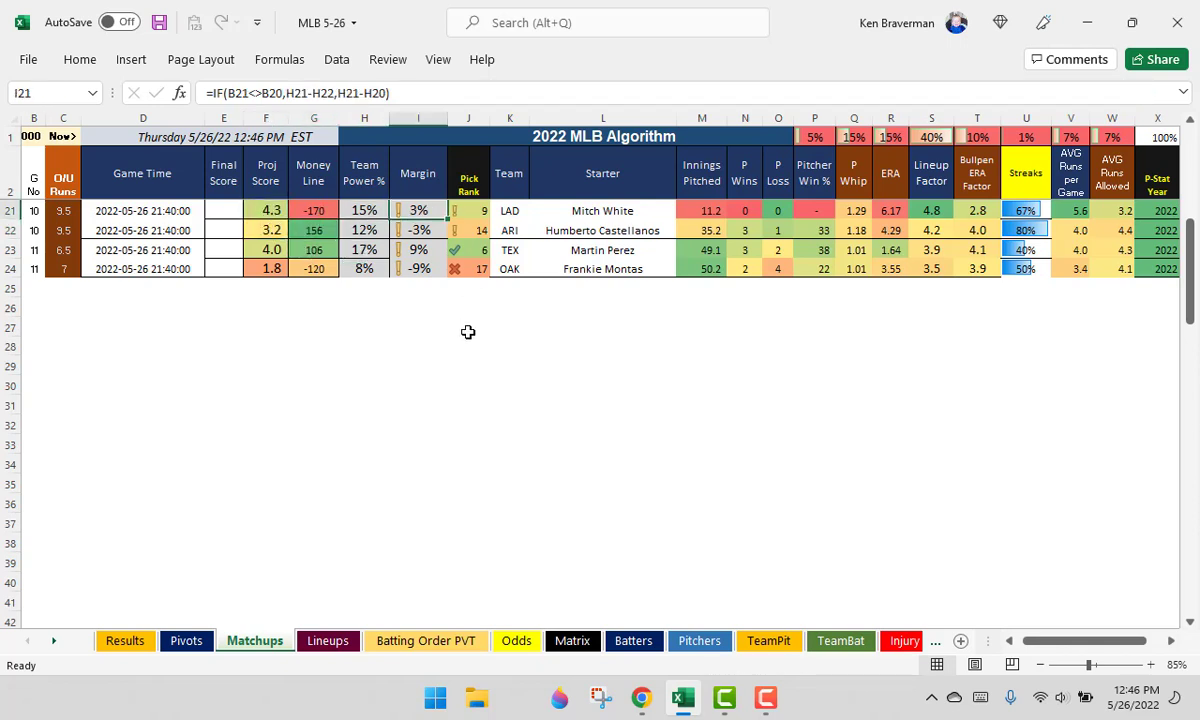
Examine LAD's money line, ARI's projected score, and LAD's team entry and projected score in the LAD–ARI game.
{"action": "left_click", "coordinate": [313, 210]}
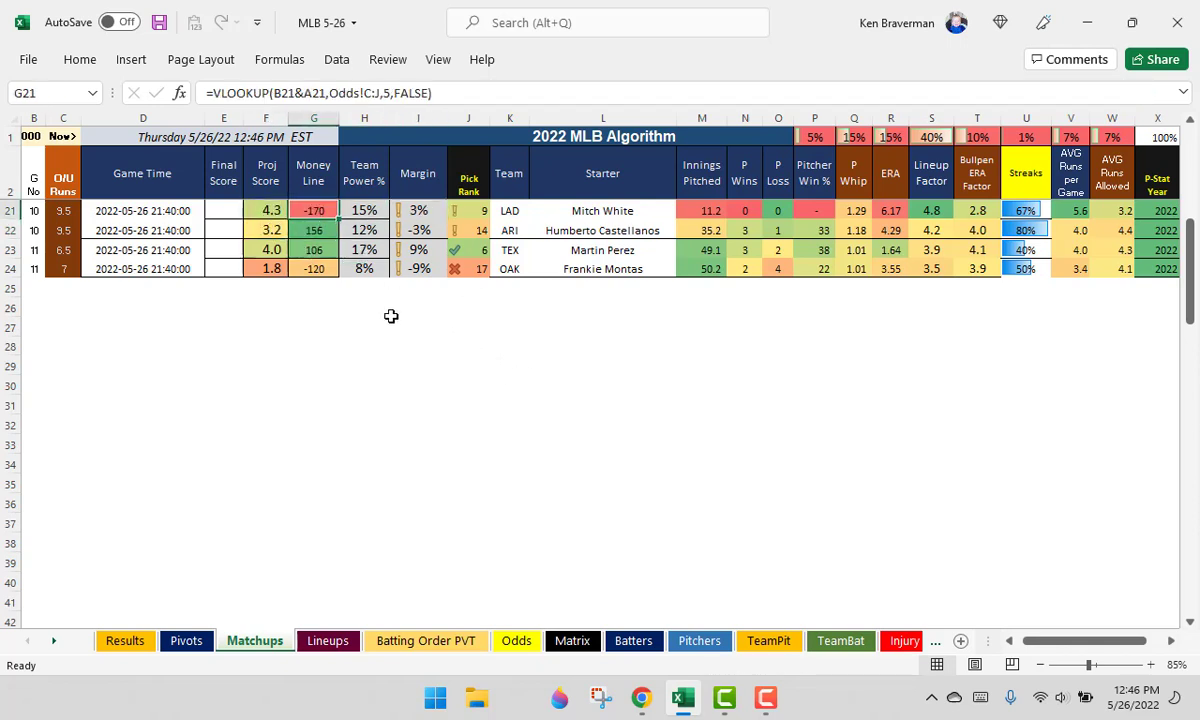
{"action": "left_click", "coordinate": [266, 230]}
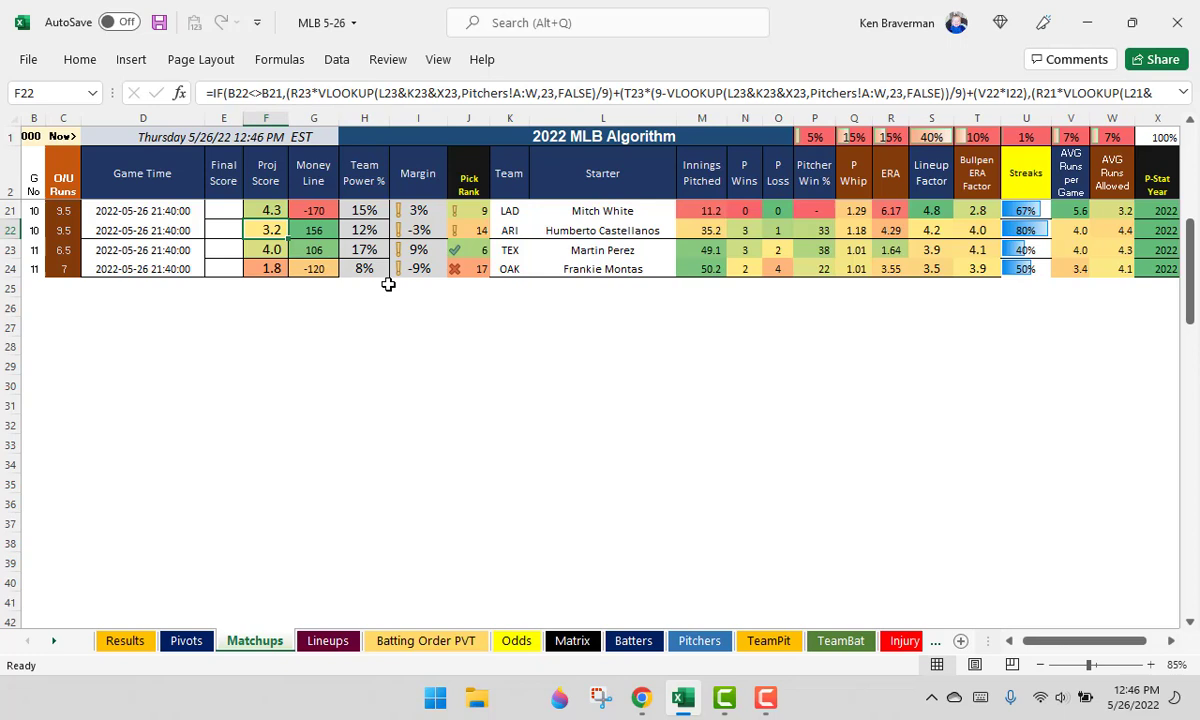
{"action": "left_click", "coordinate": [505, 211]}
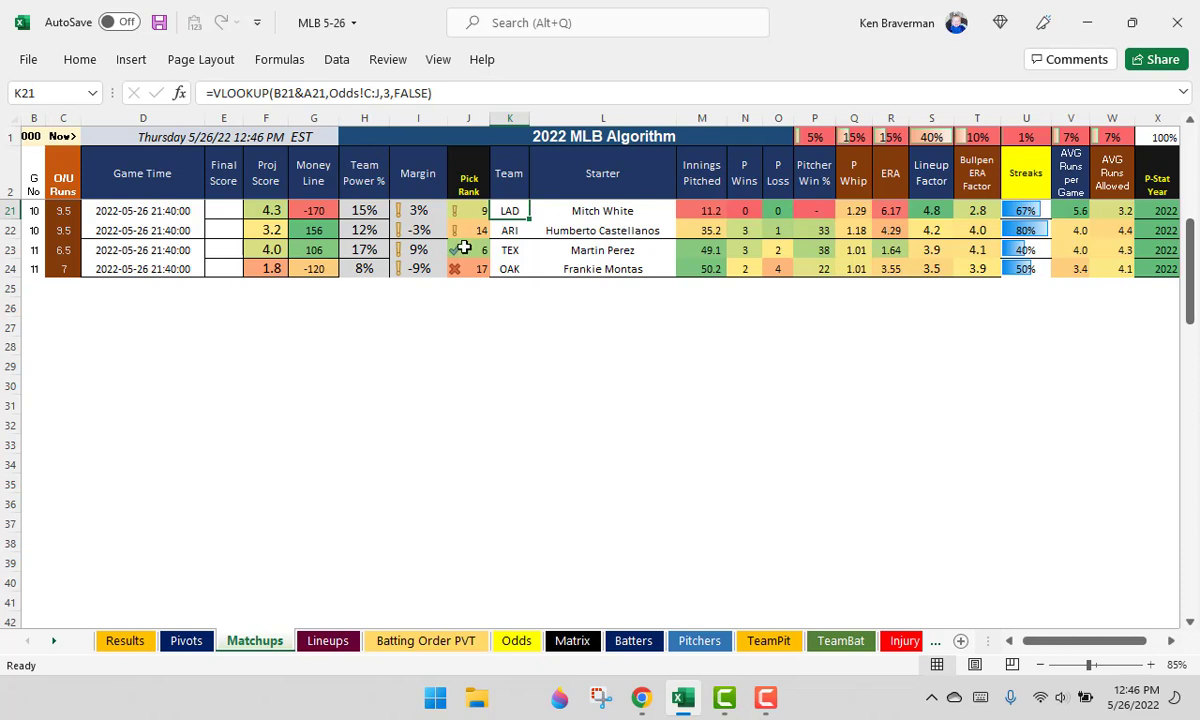
{"action": "left_click", "coordinate": [274, 206]}
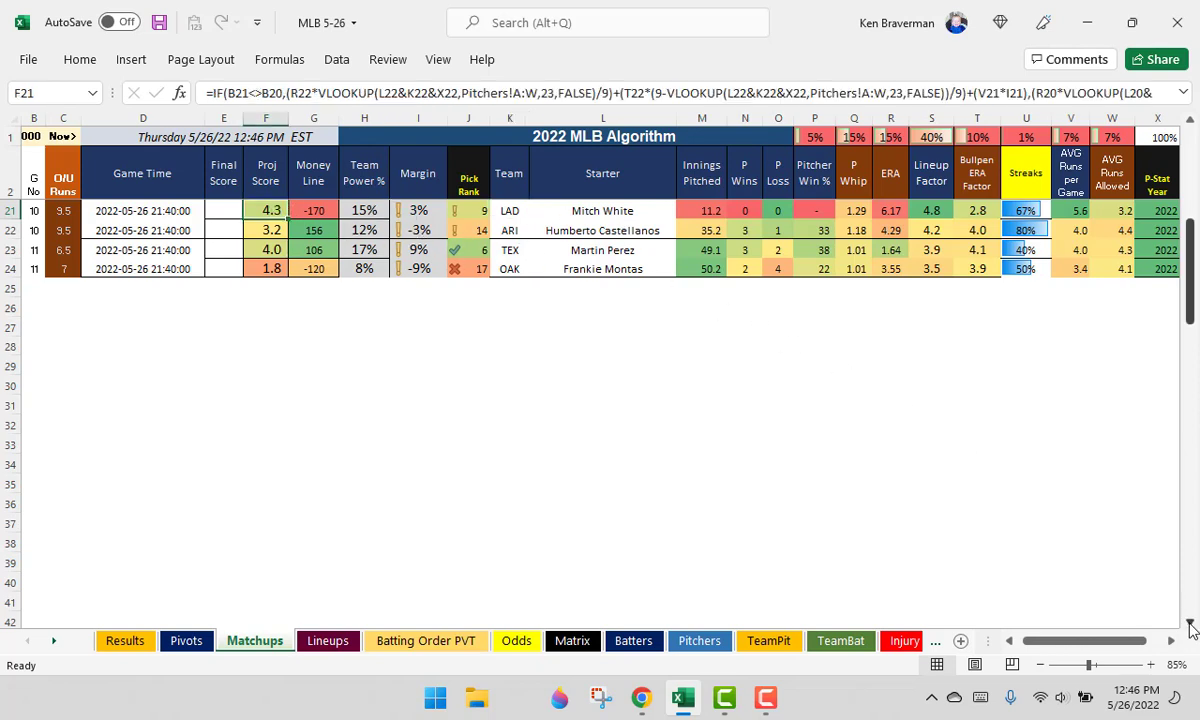
Examine TEX's projected score, money line and margin in the TEX–OAK game.
{"action": "left_click", "coordinate": [1190, 623]}
{"action": "left_click", "coordinate": [1190, 623]}
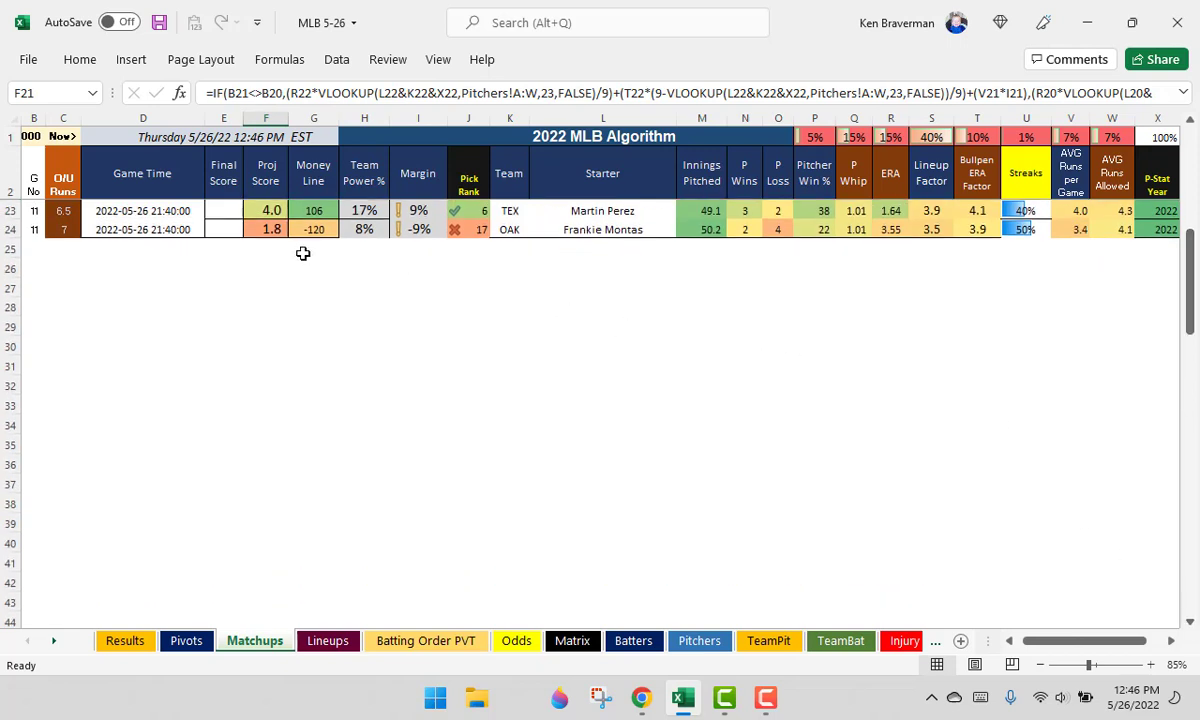
{"action": "left_click_drag", "start_coordinate": [262, 210], "coordinate": [313, 210]}
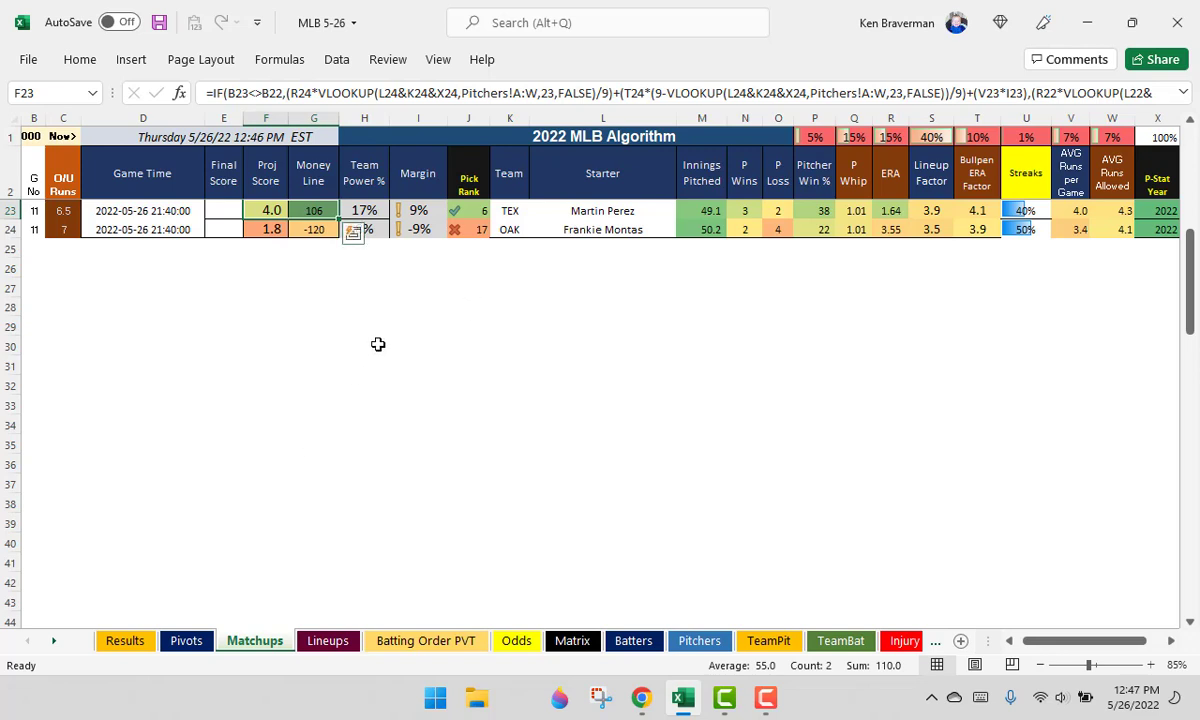
{"action": "left_click", "coordinate": [352, 282]}
{"action": "left_click", "coordinate": [318, 209]}
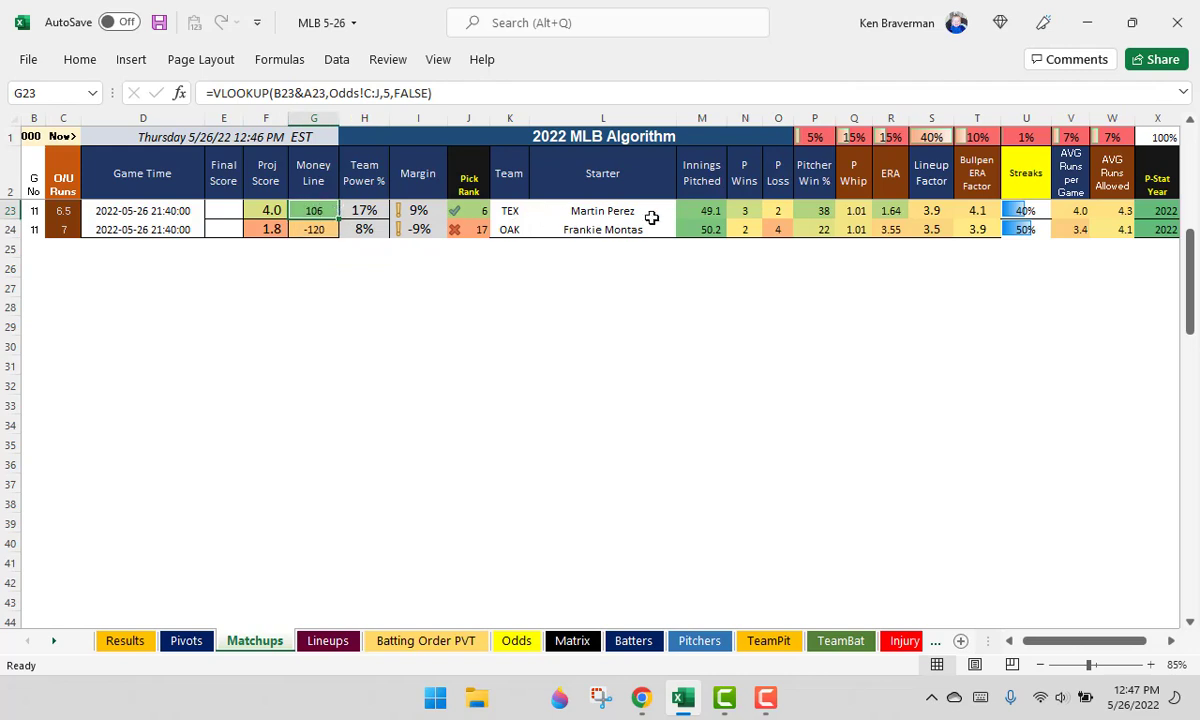
{"action": "left_click", "coordinate": [255, 210]}
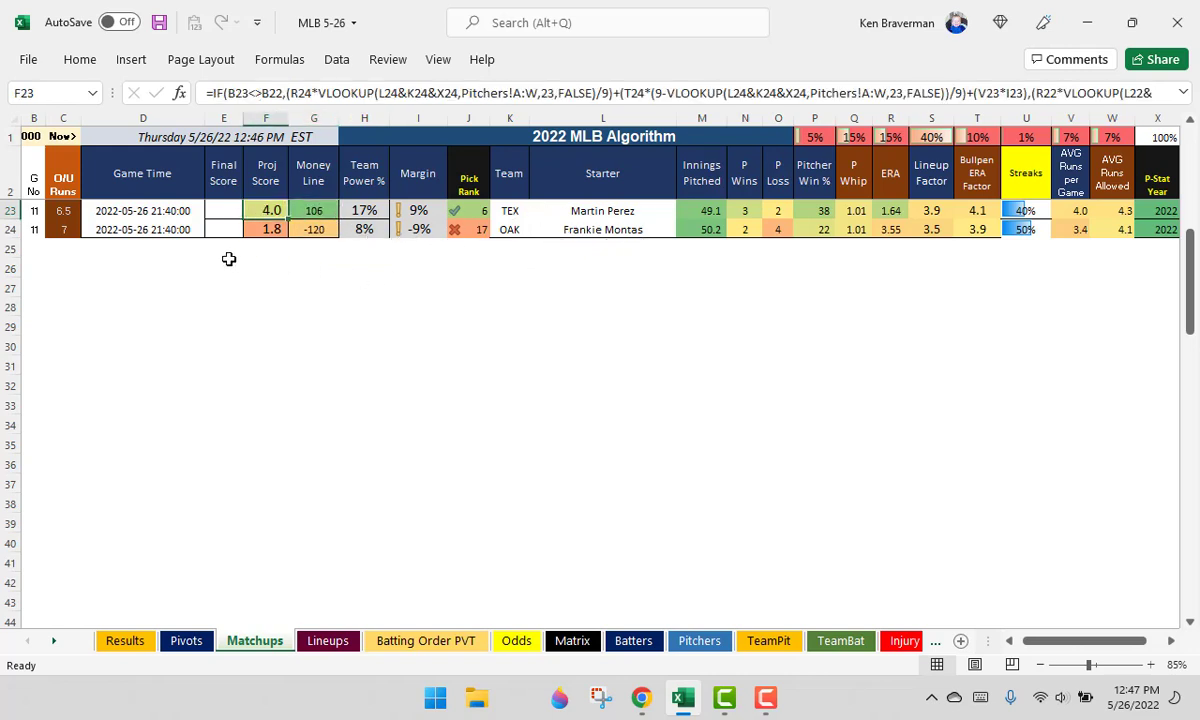
{"action": "left_click", "coordinate": [305, 268]}
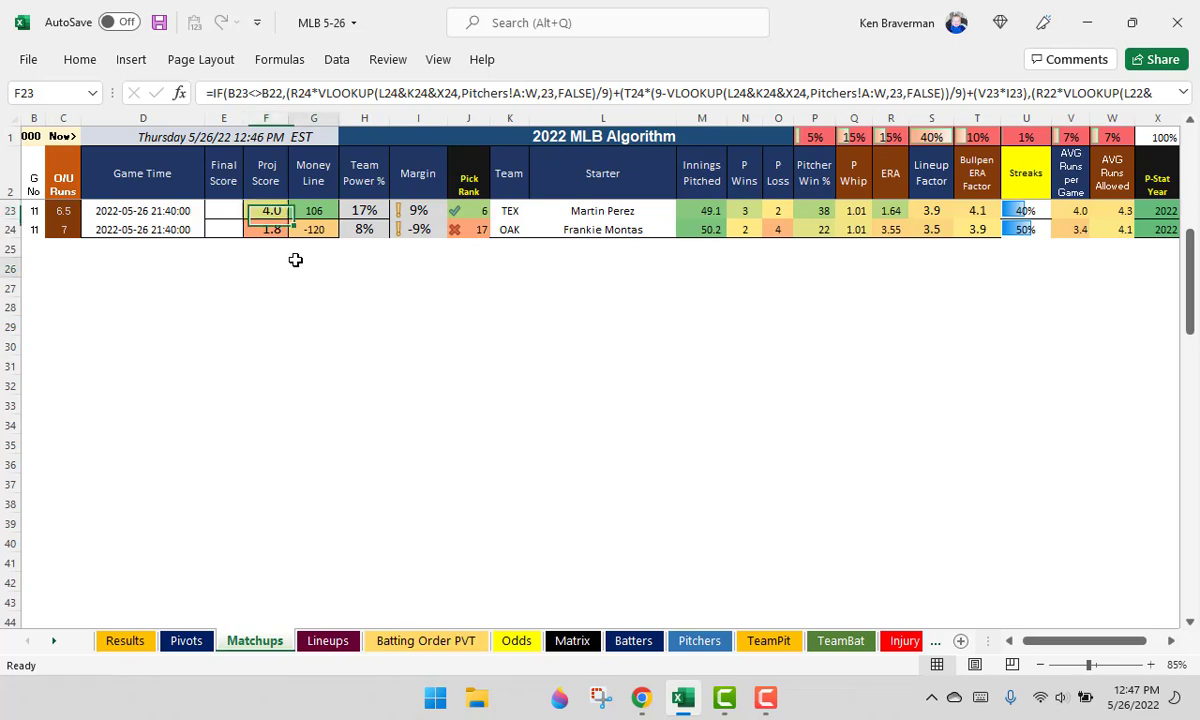
{"action": "left_click", "coordinate": [421, 207]}
Open the Pivots sheet and select the top-ranked pick, BOS, along with its starter.
{"action": "scroll", "coordinate": [517, 399], "scroll_direction": "up", "scroll_amount": 7}
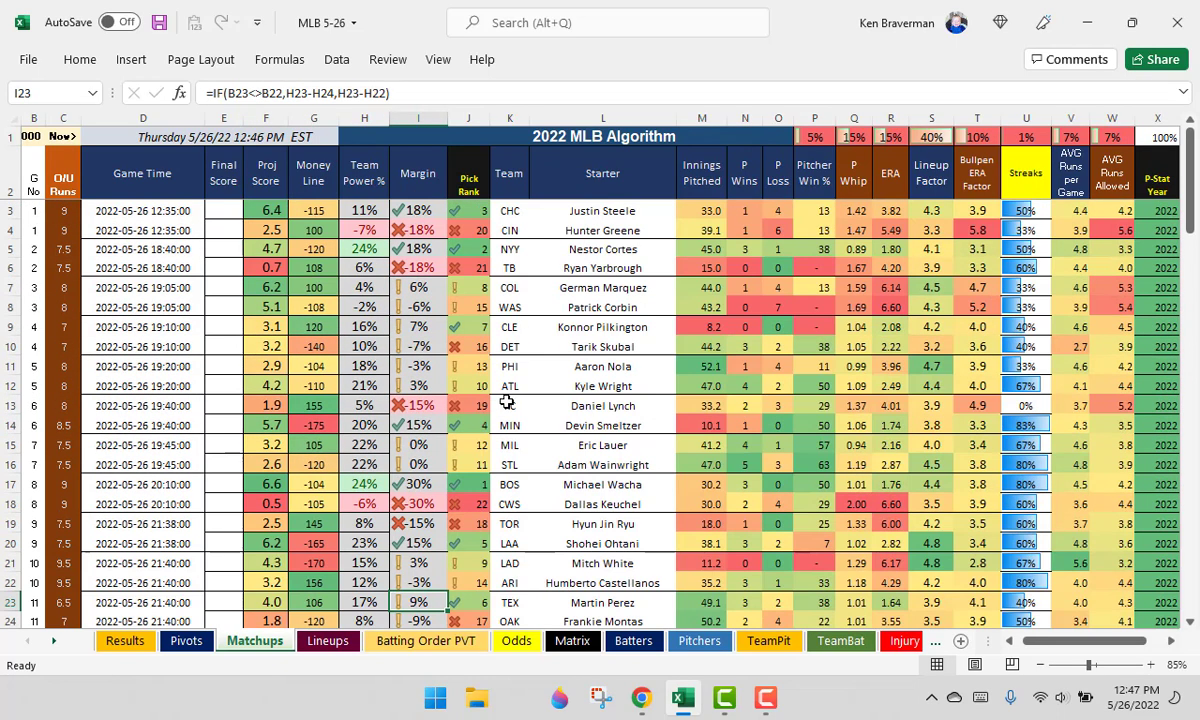
{"action": "left_click", "coordinate": [186, 641]}
{"action": "left_click", "coordinate": [646, 238]}
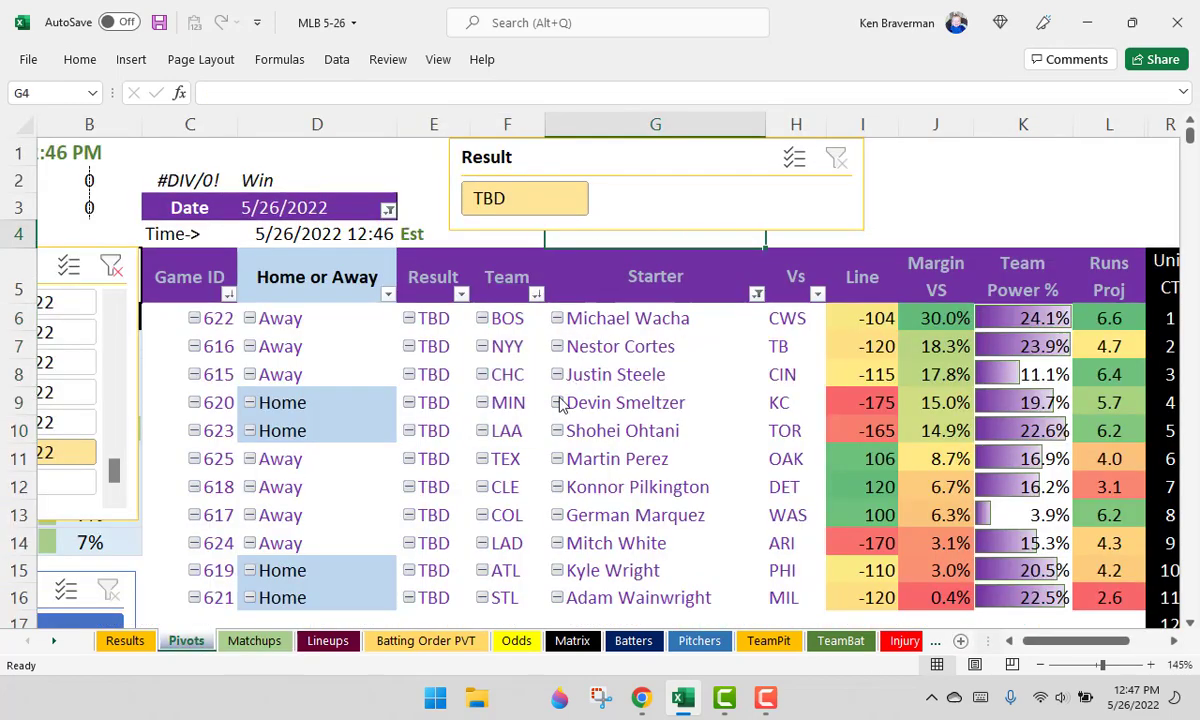
{"action": "scroll", "coordinate": [490, 362], "scroll_direction": "down", "scroll_amount": 2, "text": "ctrl"}
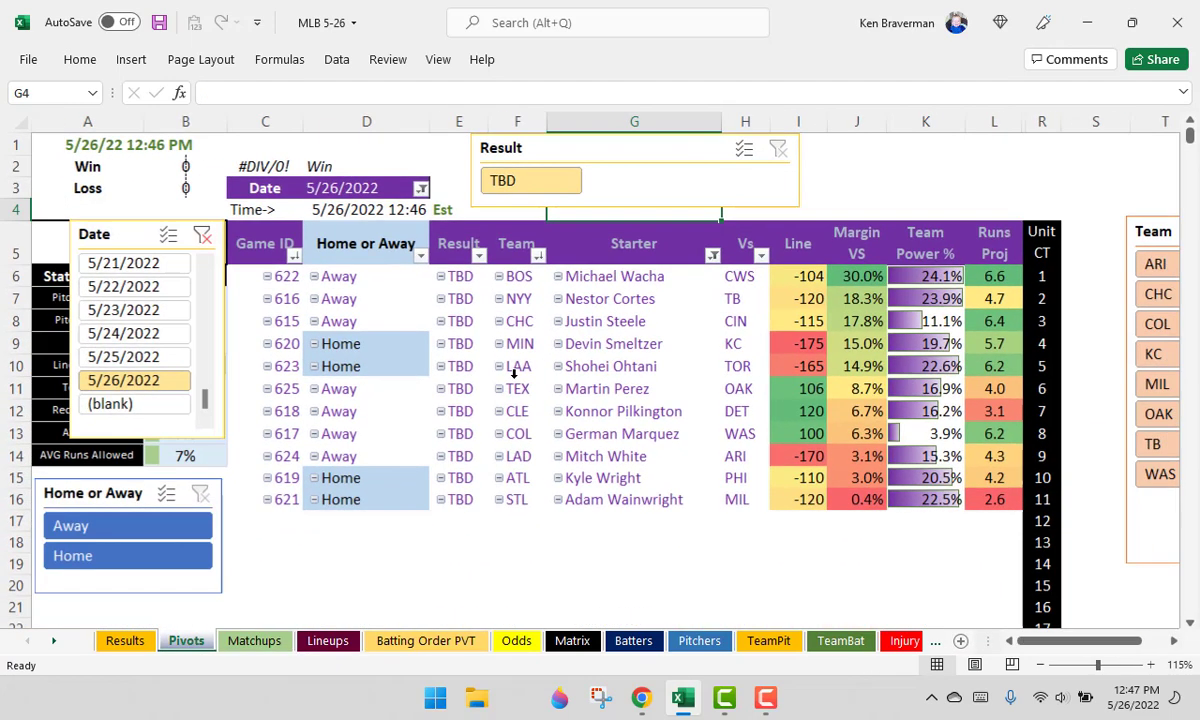
{"action": "left_click", "coordinate": [521, 280]}
{"action": "left_click", "coordinate": [659, 276]}
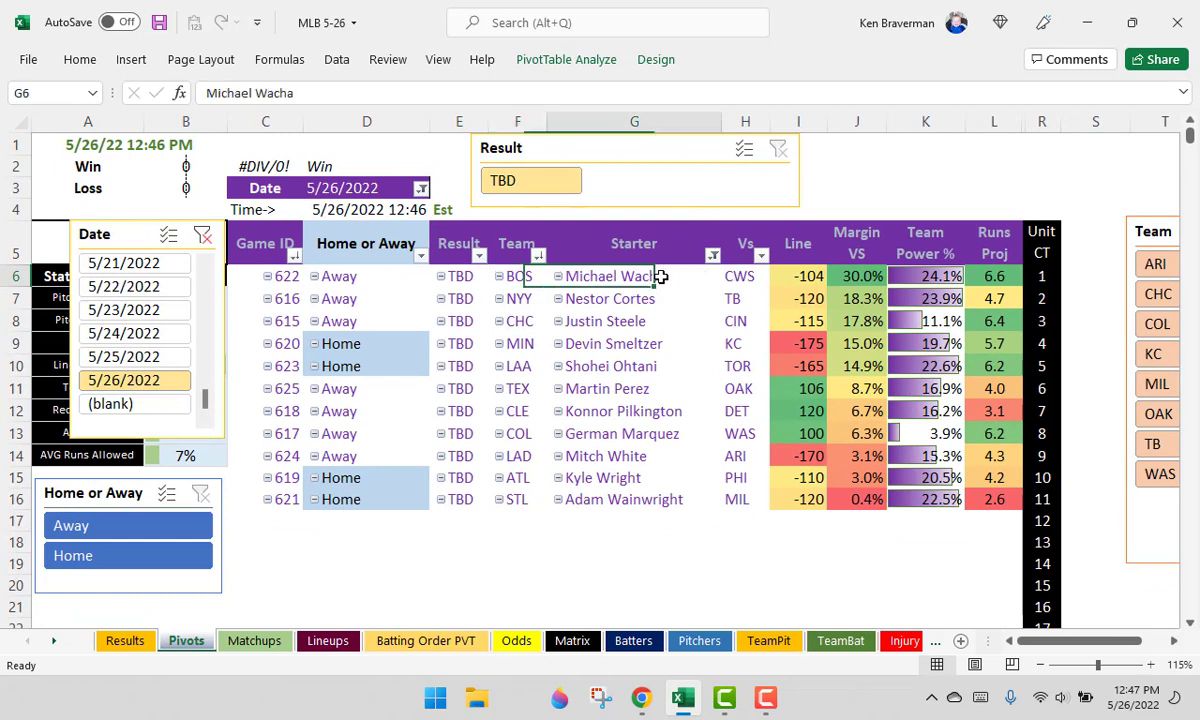
{"action": "left_click", "coordinate": [519, 281]}
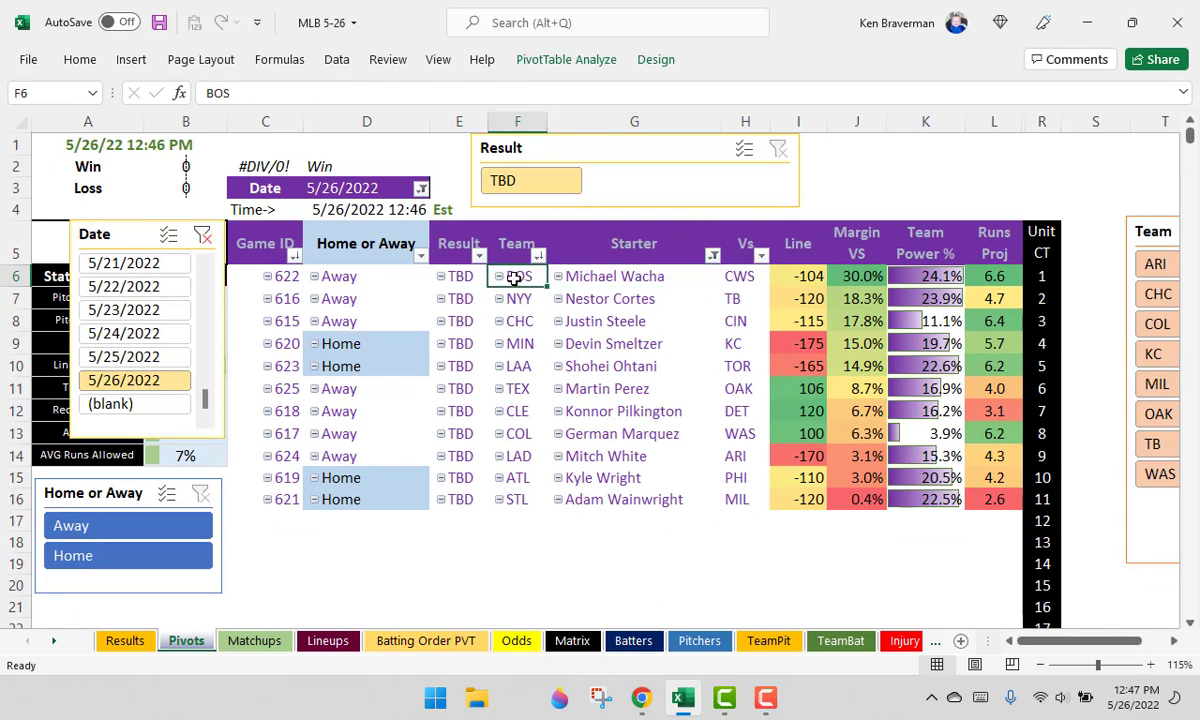
Highlight the LAA–TOR matchup, and the teams and lines of the top three picks, BOS, NYY and CHC.
{"action": "left_click_drag", "start_coordinate": [514, 279], "coordinate": [745, 368]}
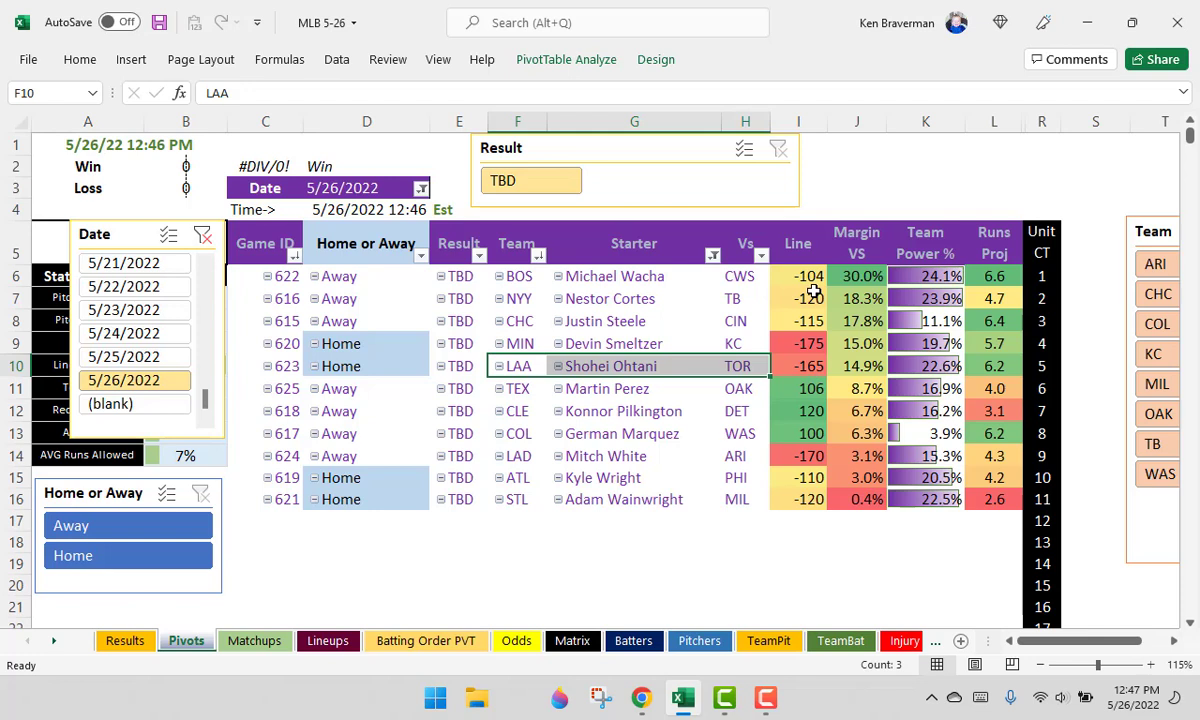
{"action": "left_click_drag", "start_coordinate": [810, 278], "coordinate": [522, 321]}
{"action": "left_click_drag", "start_coordinate": [805, 277], "coordinate": [812, 321]}
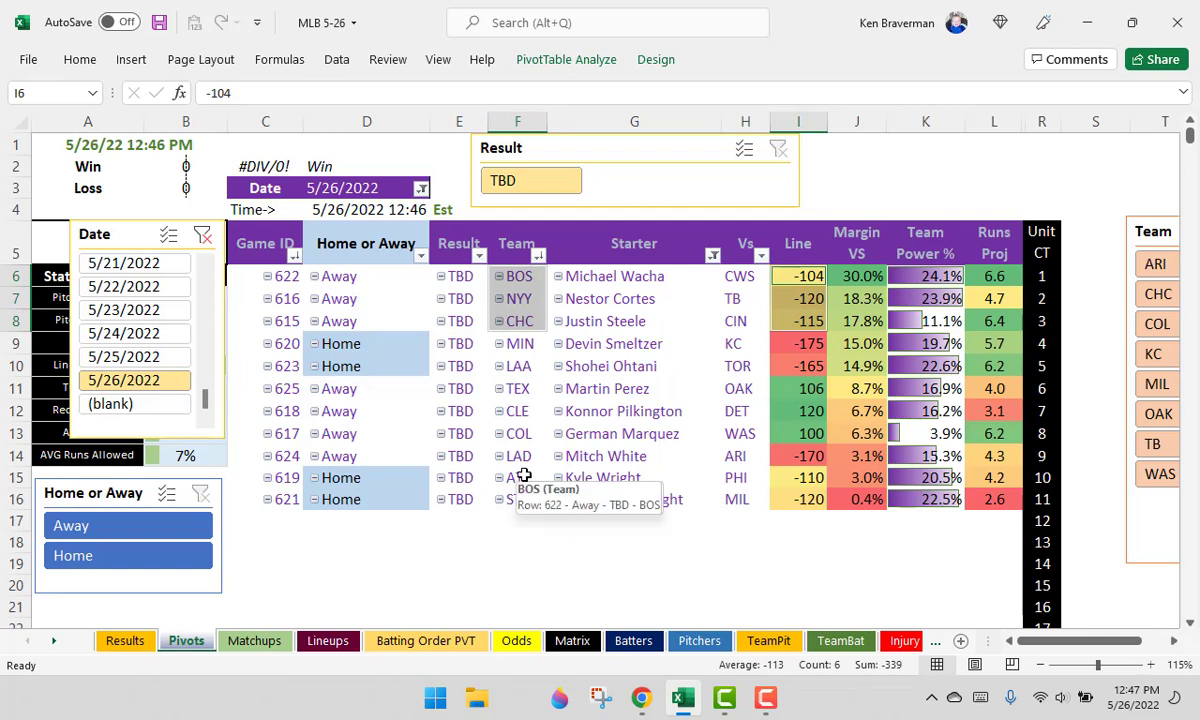
Highlight the COL–WAS matchup and the MIN and LAA picks, and select BOS, NYY and CHC together with COL.
{"action": "left_click_drag", "start_coordinate": [525, 433], "coordinate": [750, 433]}
{"action": "left_click_drag", "start_coordinate": [527, 276], "coordinate": [525, 321]}
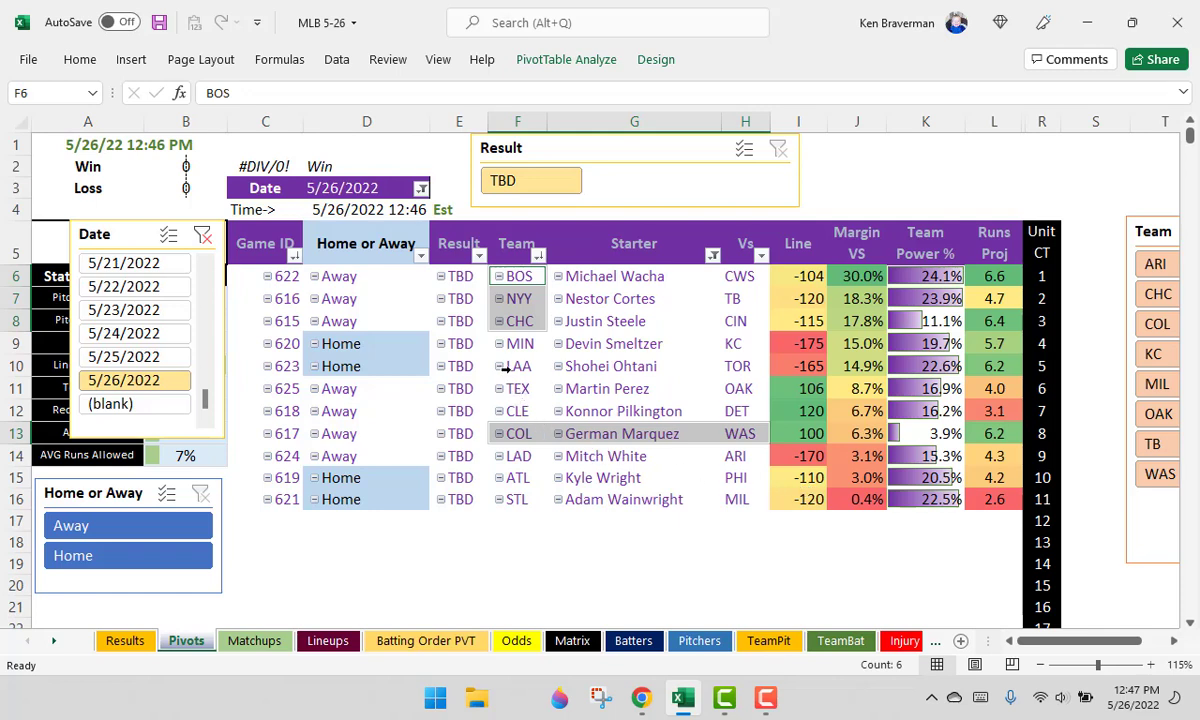
{"action": "left_click_drag", "start_coordinate": [525, 344], "coordinate": [537, 371]}
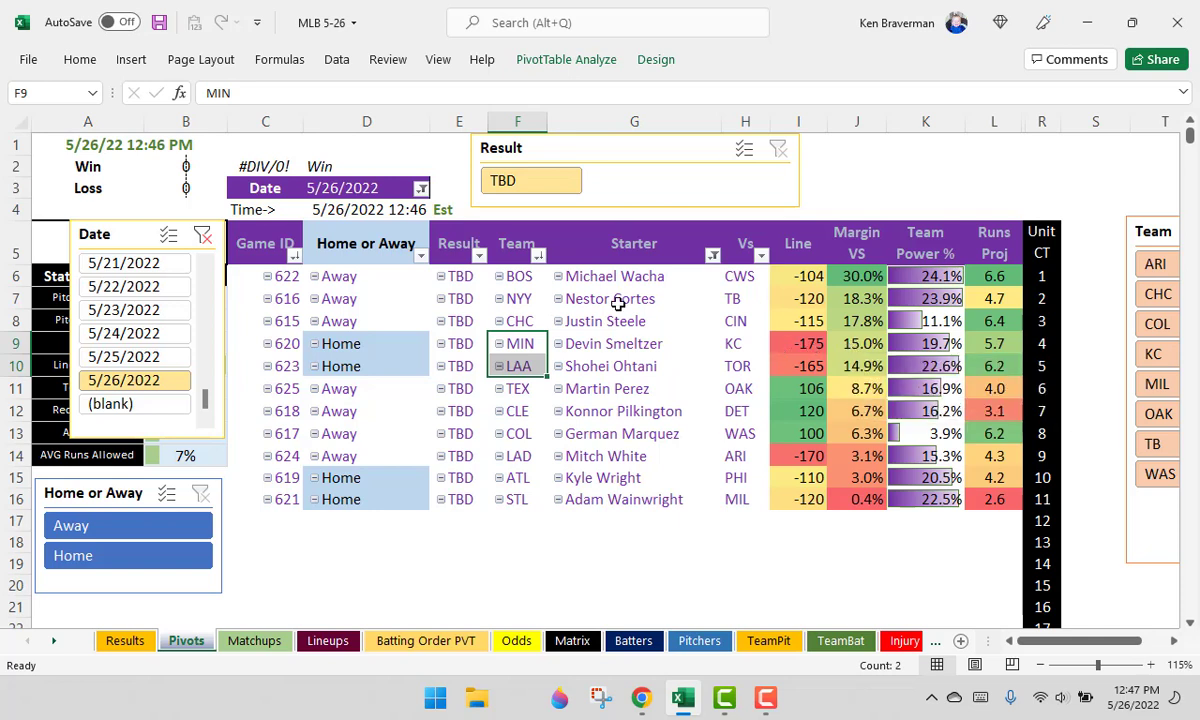
{"action": "left_click_drag", "start_coordinate": [528, 280], "coordinate": [520, 320]}
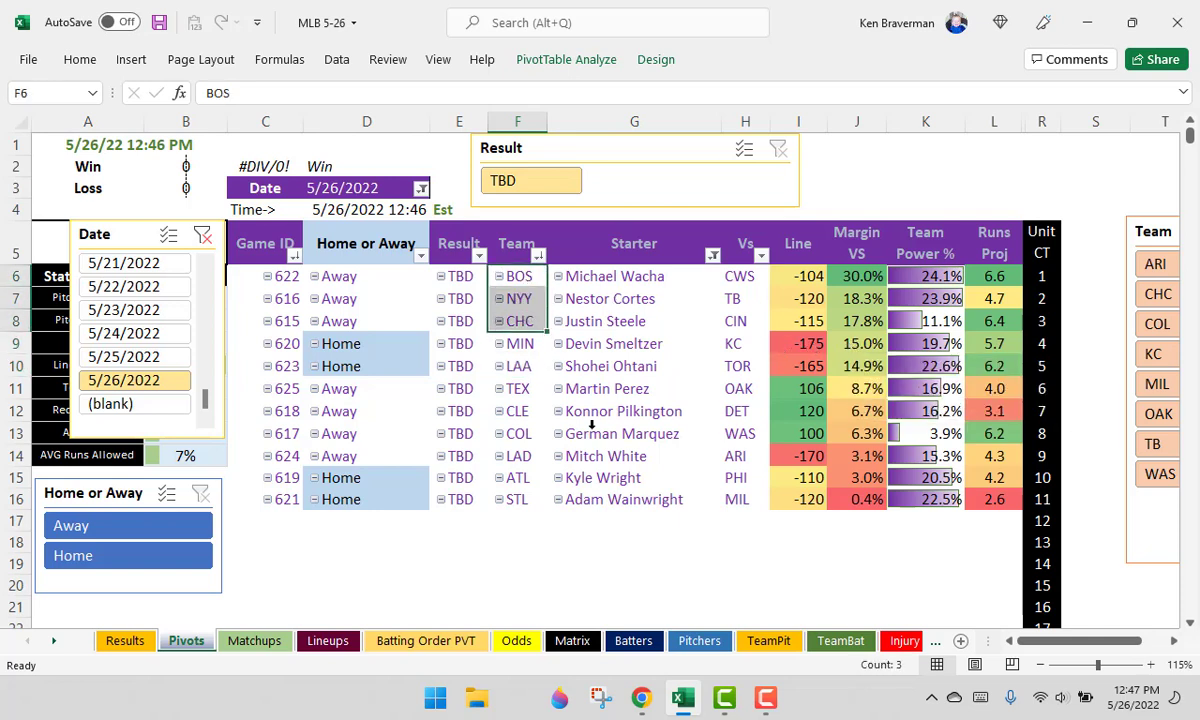
{"action": "left_click", "coordinate": [527, 437], "text": "ctrl"}
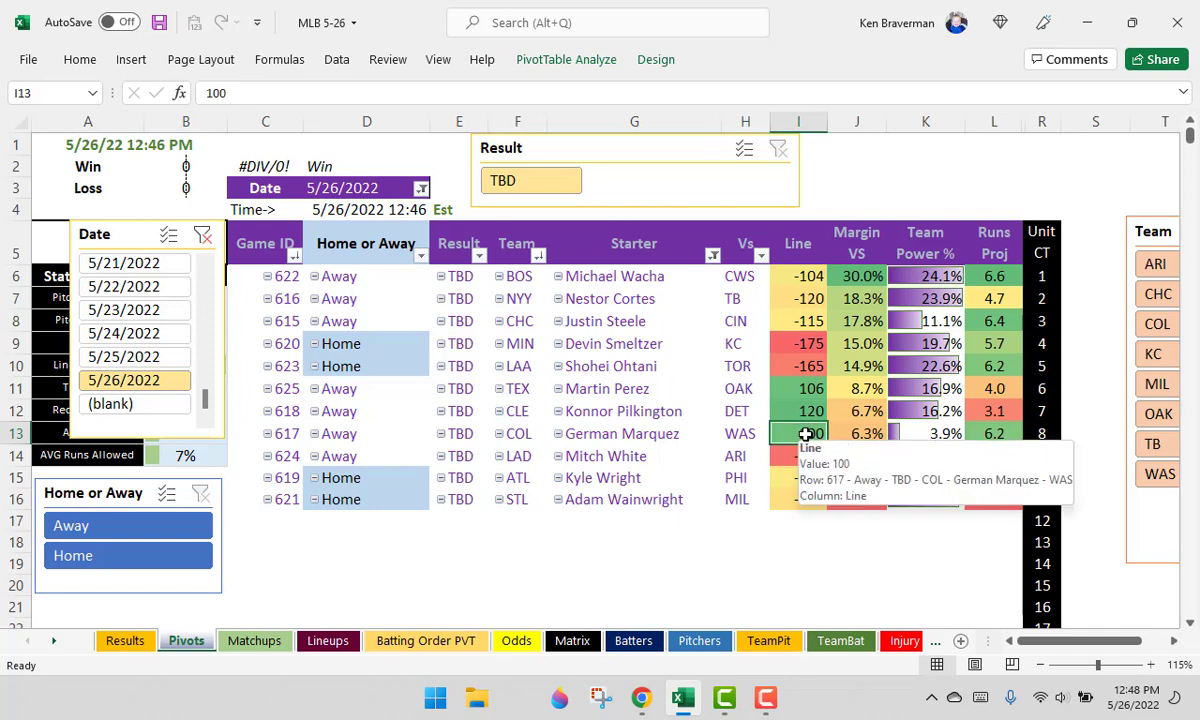
Select COL's line, and highlight the top five picks BOS, NYY, CHC, MIN and LAA together.
{"action": "left_click", "coordinate": [804, 430]}
{"action": "left_click_drag", "start_coordinate": [517, 280], "coordinate": [518, 322]}
{"action": "left_click", "coordinate": [525, 344], "text": "ctrl"}
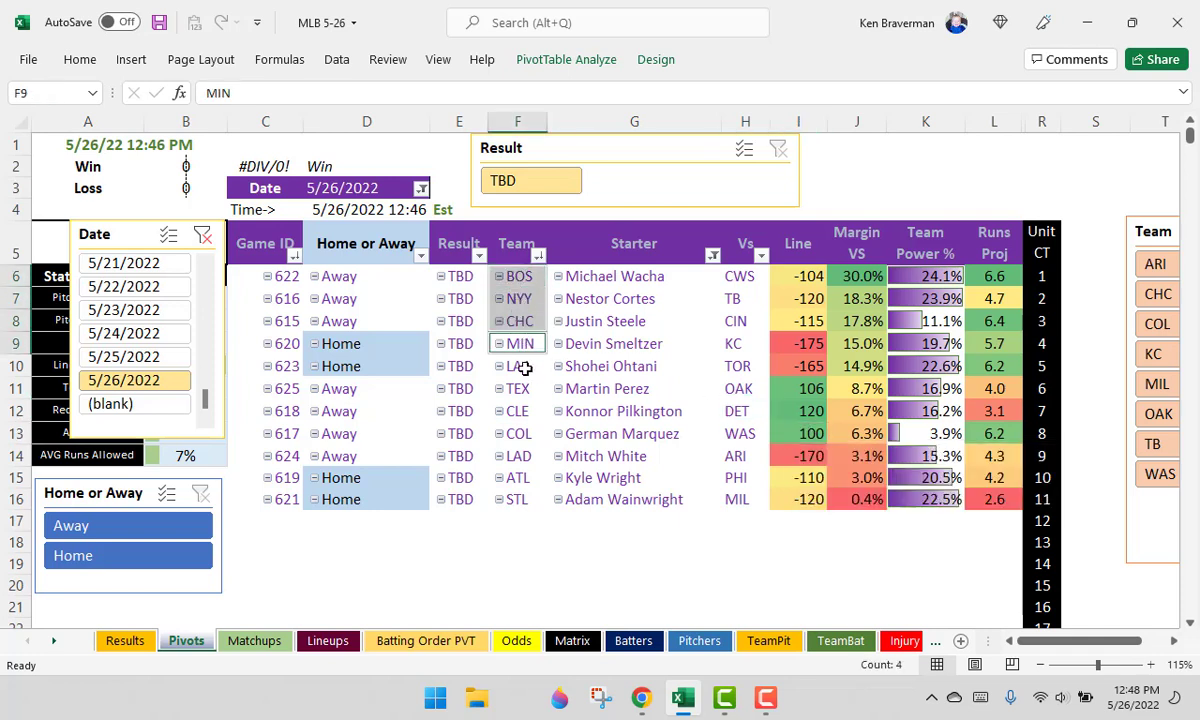
{"action": "left_click", "coordinate": [515, 364], "text": "ctrl"}
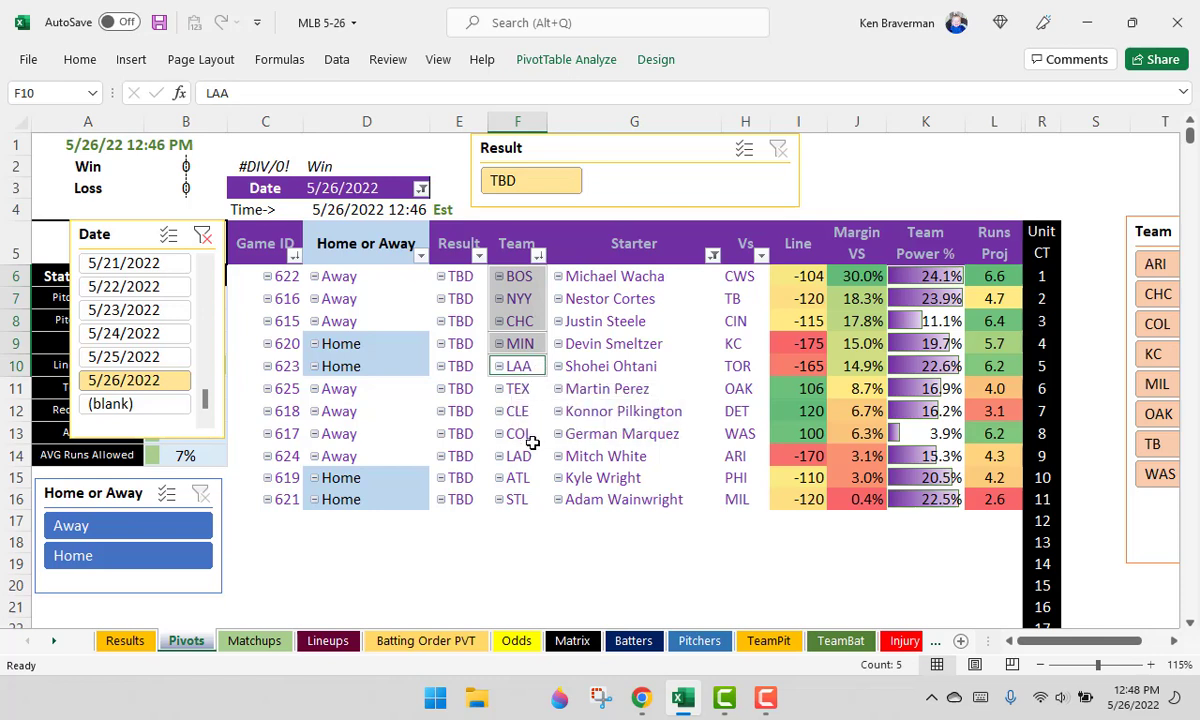
Highlight the lines of TEX, CLE and COL, and select TEX and its margin.
{"action": "left_click_drag", "start_coordinate": [518, 433], "coordinate": [805, 432]}
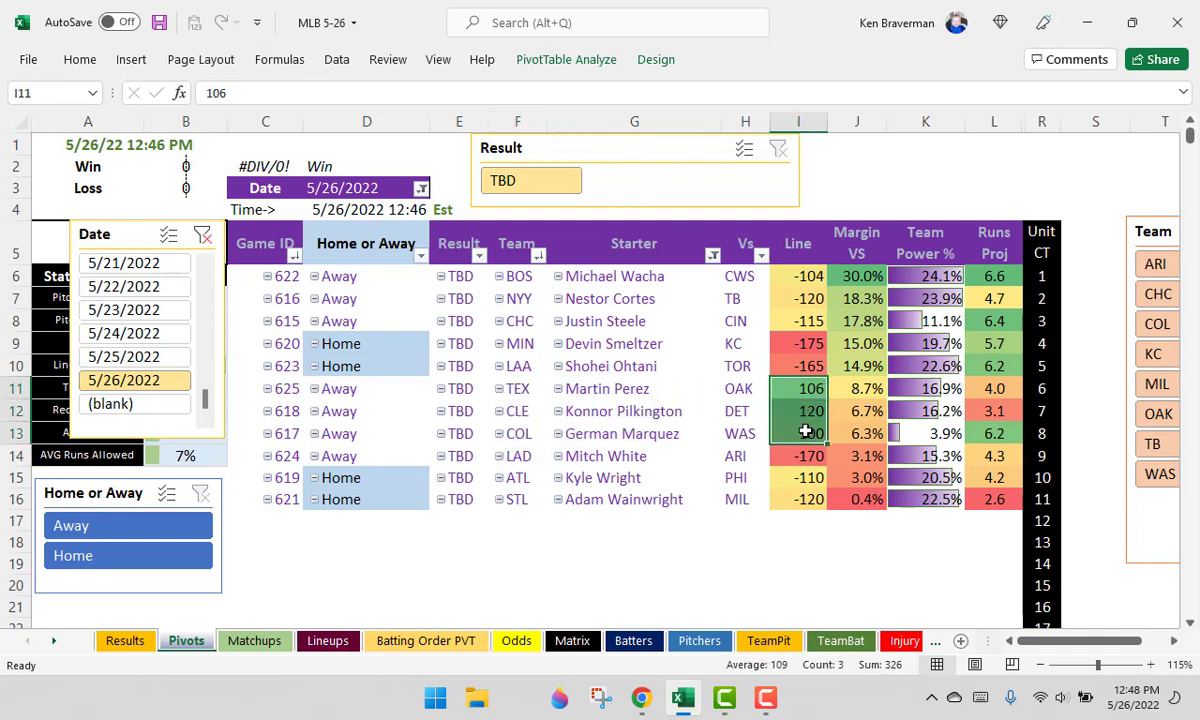
{"action": "mouse_move", "coordinate": [517, 391]}
{"action": "left_mouse_down"}
{"action": "mouse_move", "coordinate": [517, 433]}
{"action": "mouse_move", "coordinate": [517, 390]}
{"action": "left_mouse_up"}
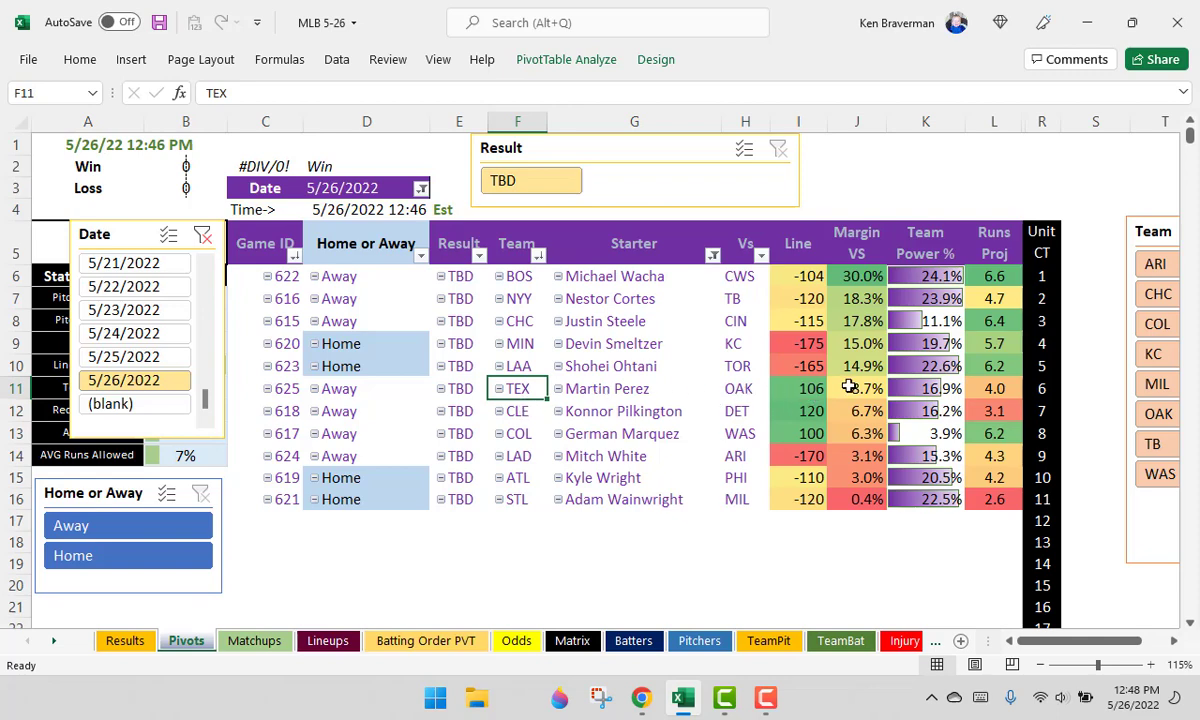
{"action": "left_click", "coordinate": [849, 387]}
{"action": "scroll", "coordinate": [893, 406], "scroll_direction": "up", "scroll_amount": 1, "text": "ctrl"}
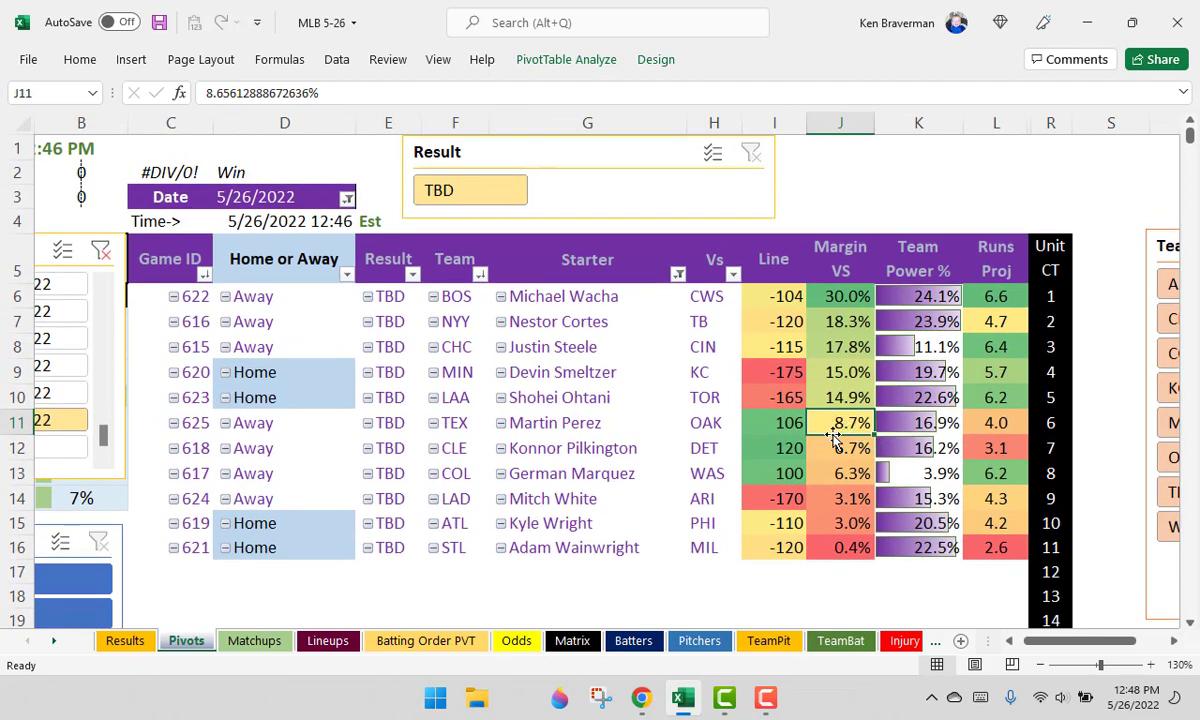
{"action": "scroll", "coordinate": [396, 360], "scroll_direction": "down", "scroll_amount": 2, "text": "ctrl"}
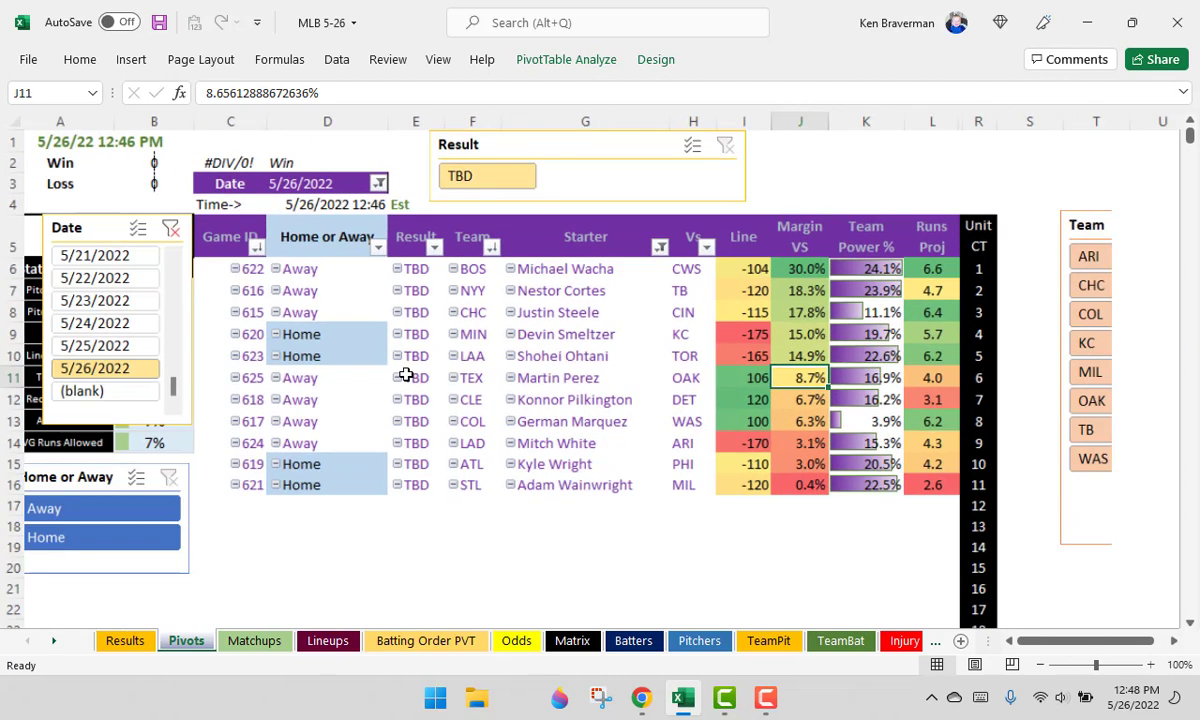
Filter the pivot to 5/25/2022 and highlight the top five picks' margins and teams, plus the lowest margins.
{"action": "left_click", "coordinate": [110, 326]}
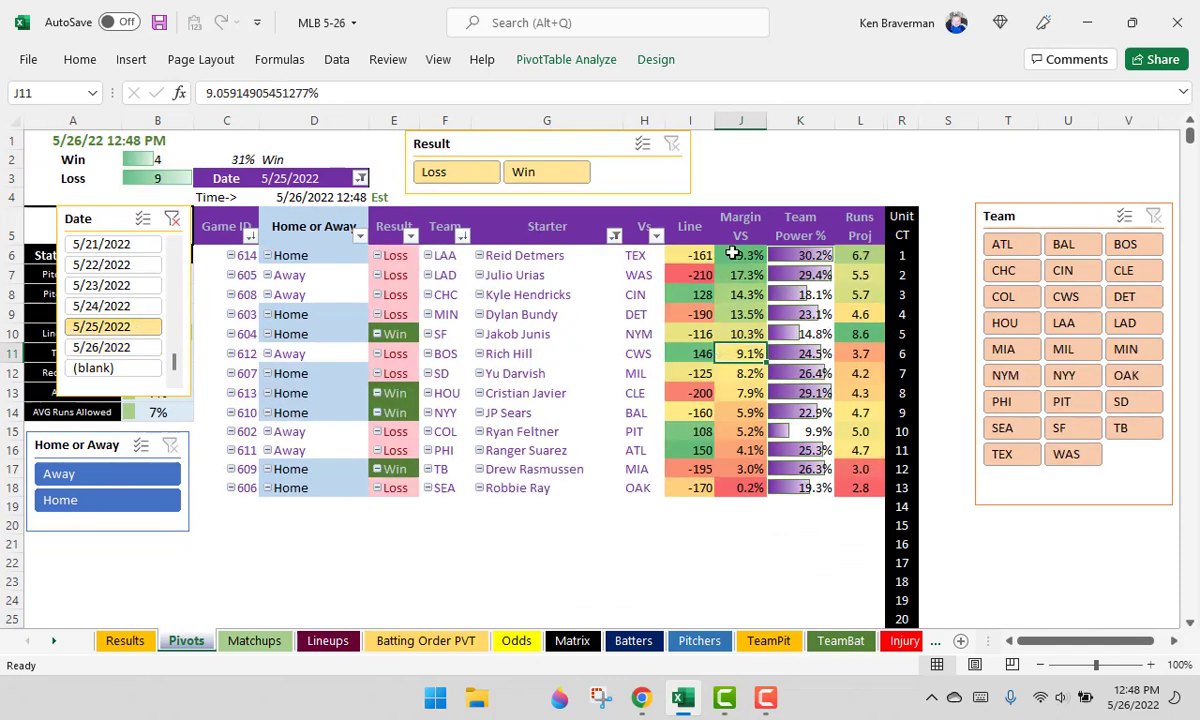
{"action": "left_click_drag", "start_coordinate": [740, 256], "coordinate": [742, 335]}
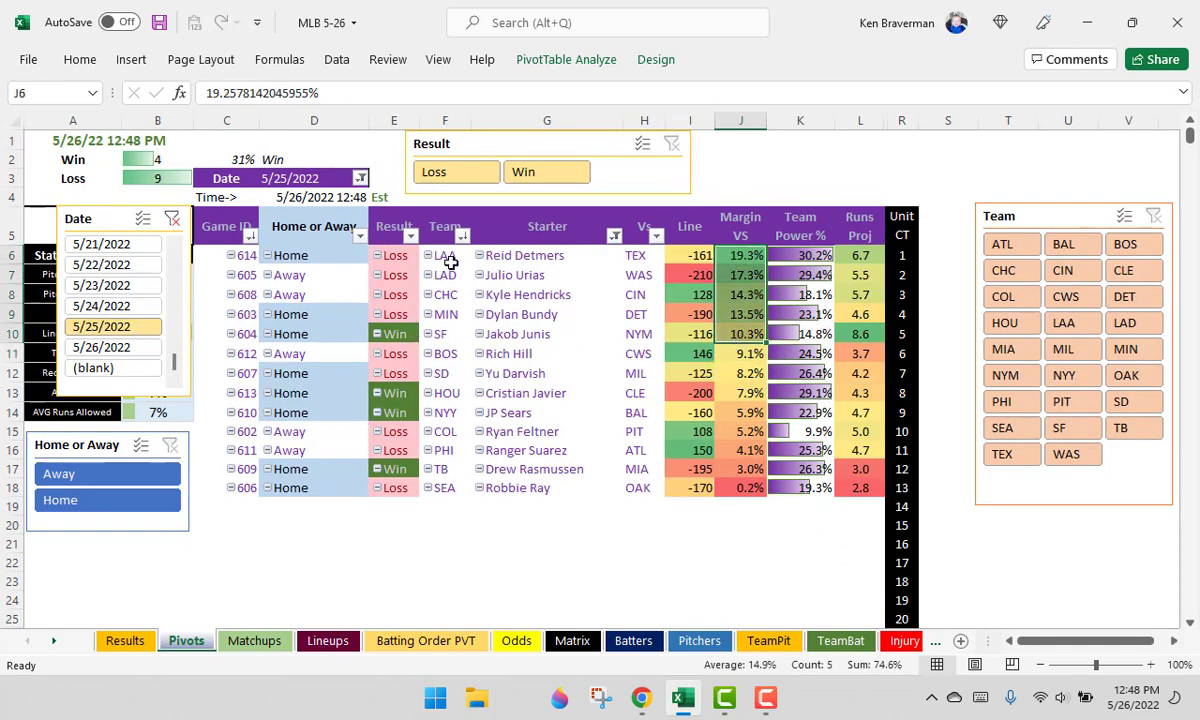
{"action": "left_click_drag", "start_coordinate": [451, 262], "coordinate": [463, 323]}
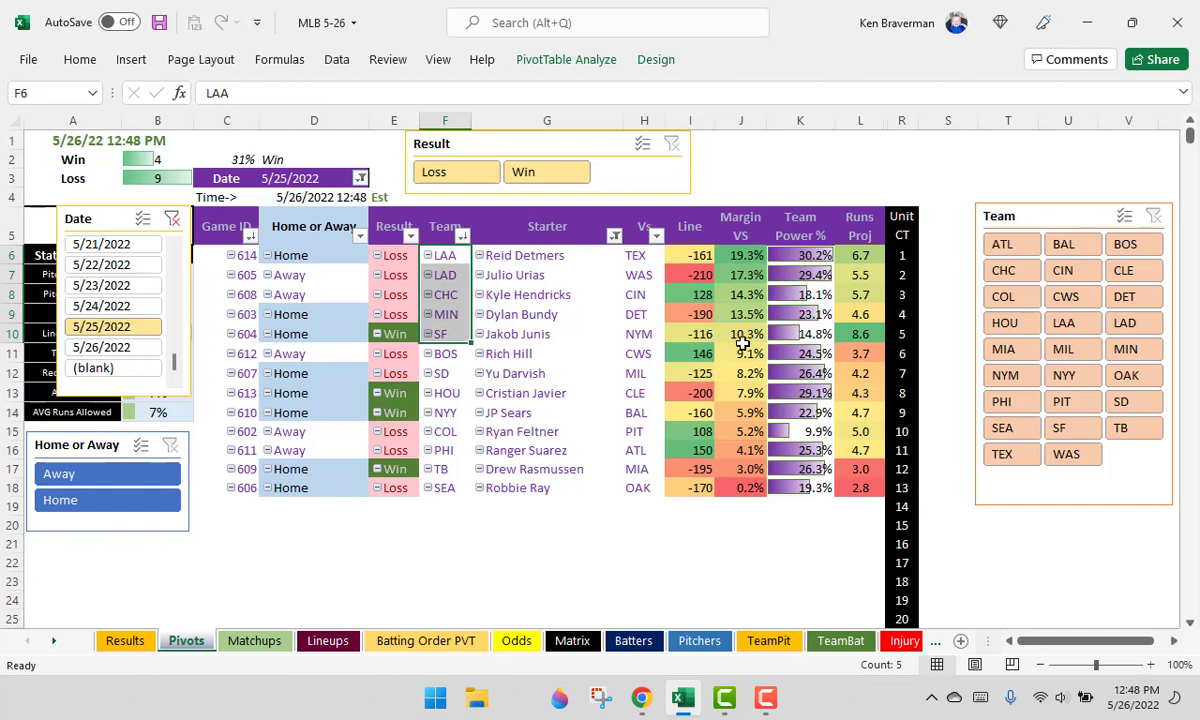
{"action": "left_click_drag", "start_coordinate": [750, 353], "coordinate": [745, 506]}
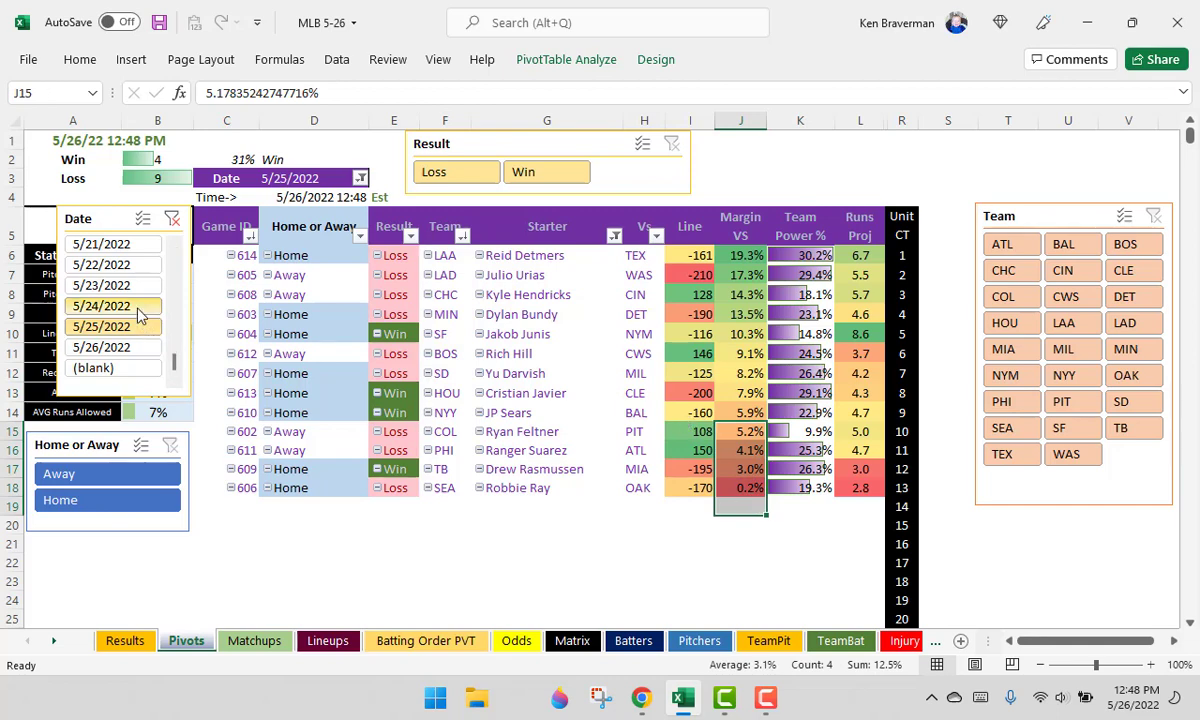
Filter the pivot to 5/24/2022 and highlight the lower-ranked margins and the top five margins.
{"action": "left_click", "coordinate": [120, 306]}
{"action": "left_click", "coordinate": [786, 570]}
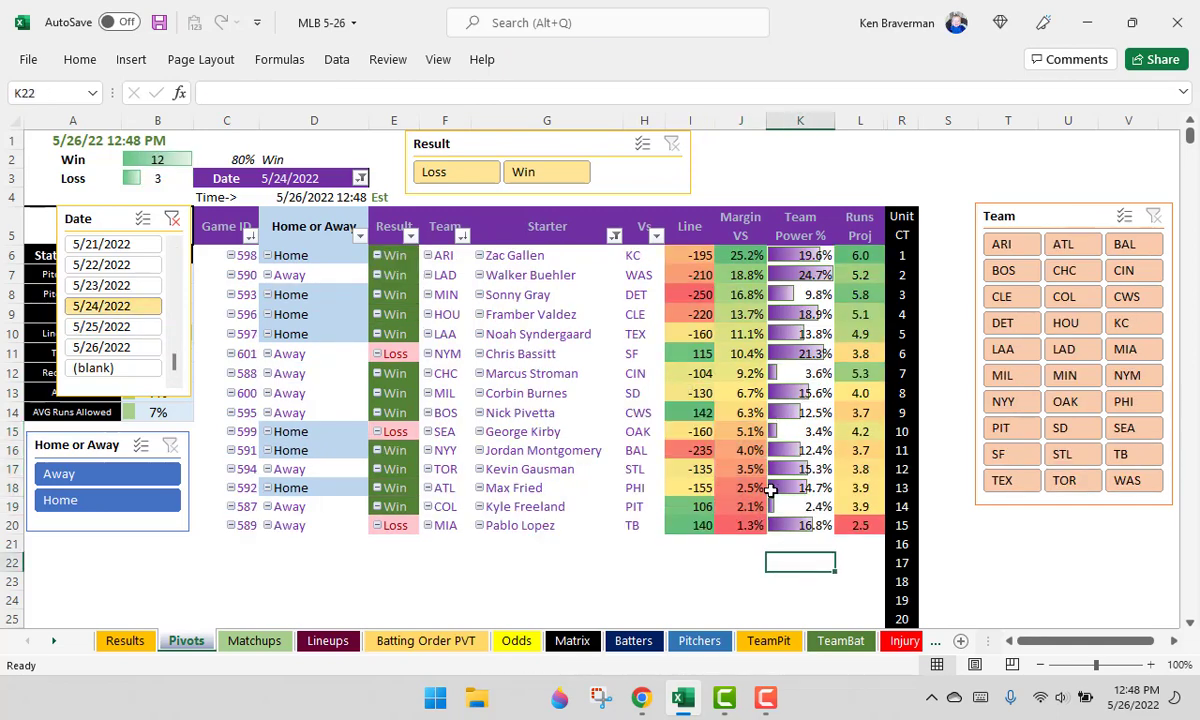
{"action": "left_click_drag", "start_coordinate": [740, 431], "coordinate": [745, 525]}
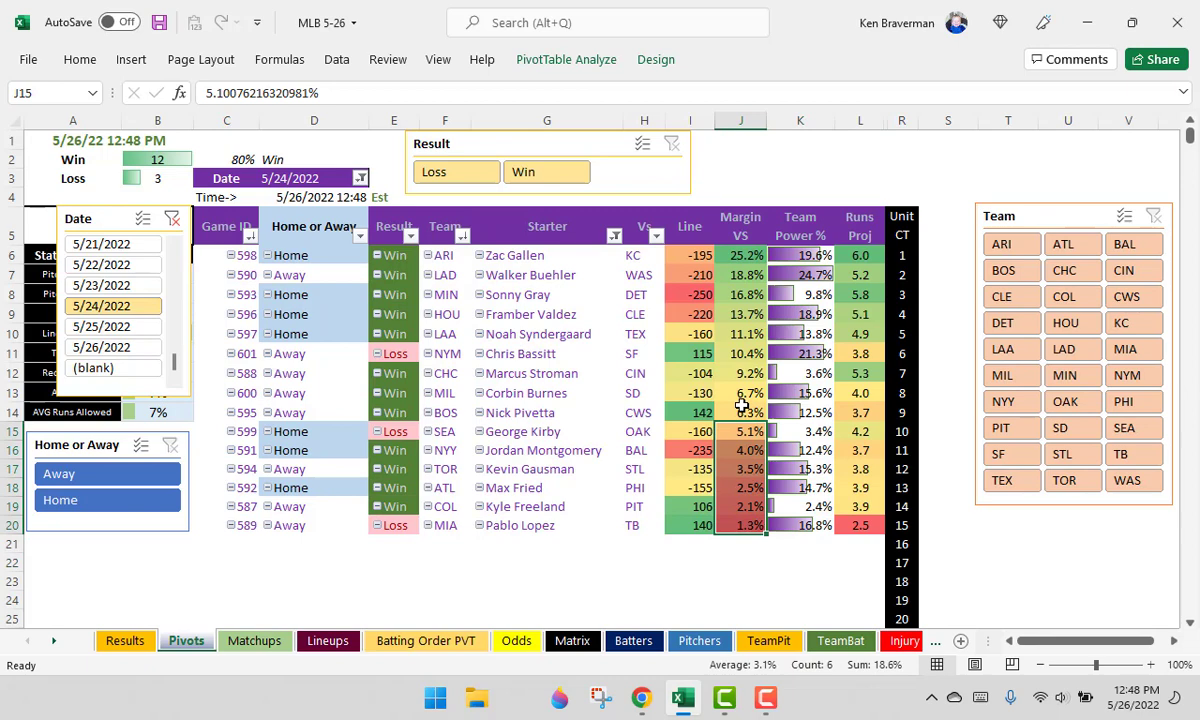
{"action": "left_click_drag", "start_coordinate": [745, 353], "coordinate": [763, 527]}
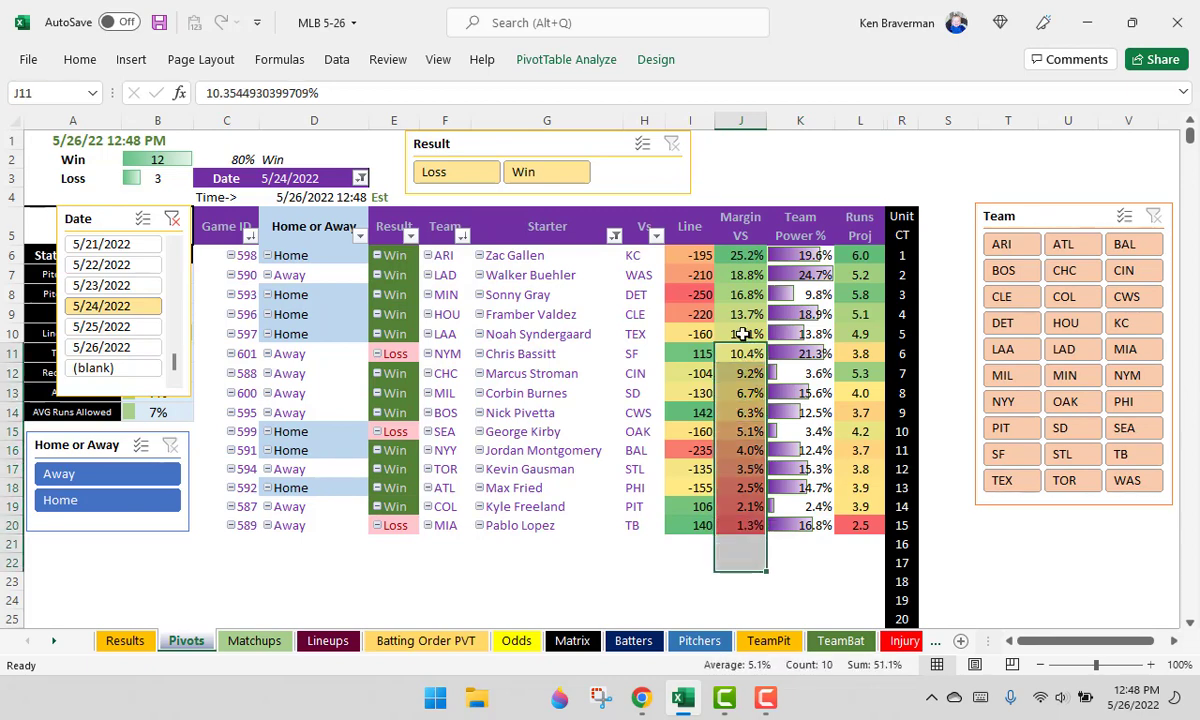
{"action": "left_click_drag", "start_coordinate": [745, 334], "coordinate": [741, 256]}
Filter the pivot to 5/23/2022 and highlight the results of the top three picks.
{"action": "left_click", "coordinate": [112, 285]}
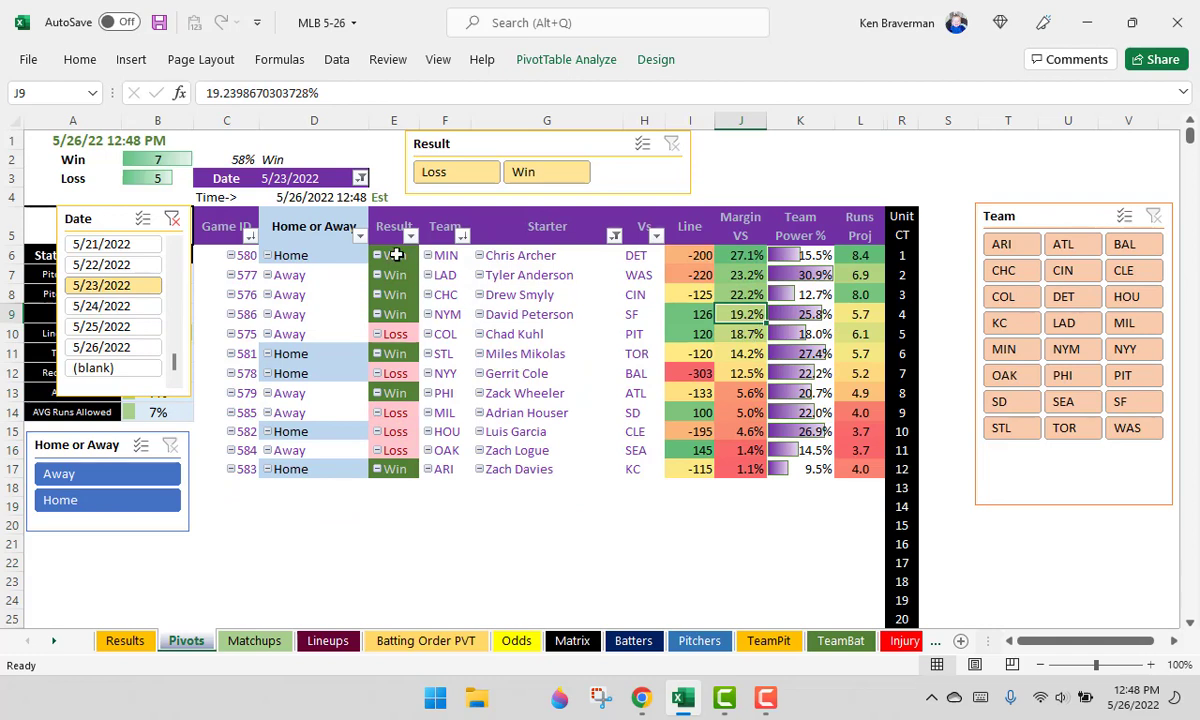
{"action": "left_click_drag", "start_coordinate": [393, 255], "coordinate": [395, 294]}
{"action": "left_click", "coordinate": [790, 405]}
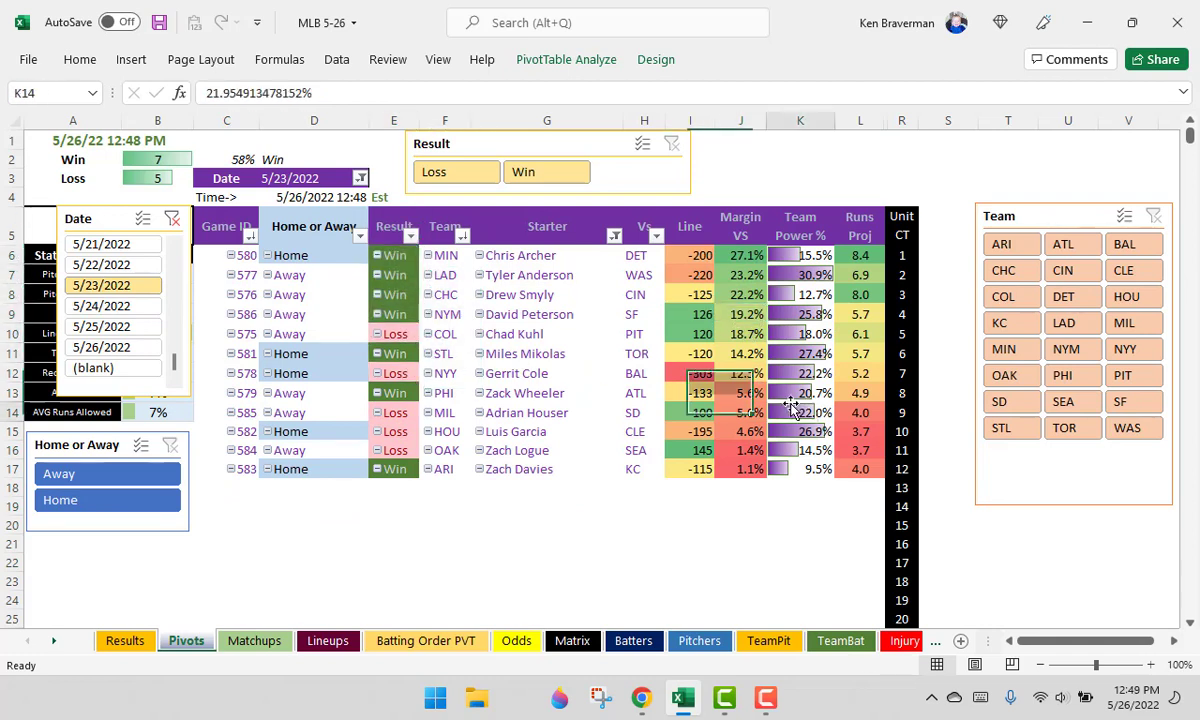
Highlight the margins and results of the picks ranked below the top four on 5/23/2022.
{"action": "left_click_drag", "start_coordinate": [740, 334], "coordinate": [738, 395]}
{"action": "left_click_drag", "start_coordinate": [395, 334], "coordinate": [397, 450]}
Filter the pivot to 5/22/2022 and select HOU's line, and switch the date filter to 5/21/2022.
{"action": "left_click", "coordinate": [104, 264]}
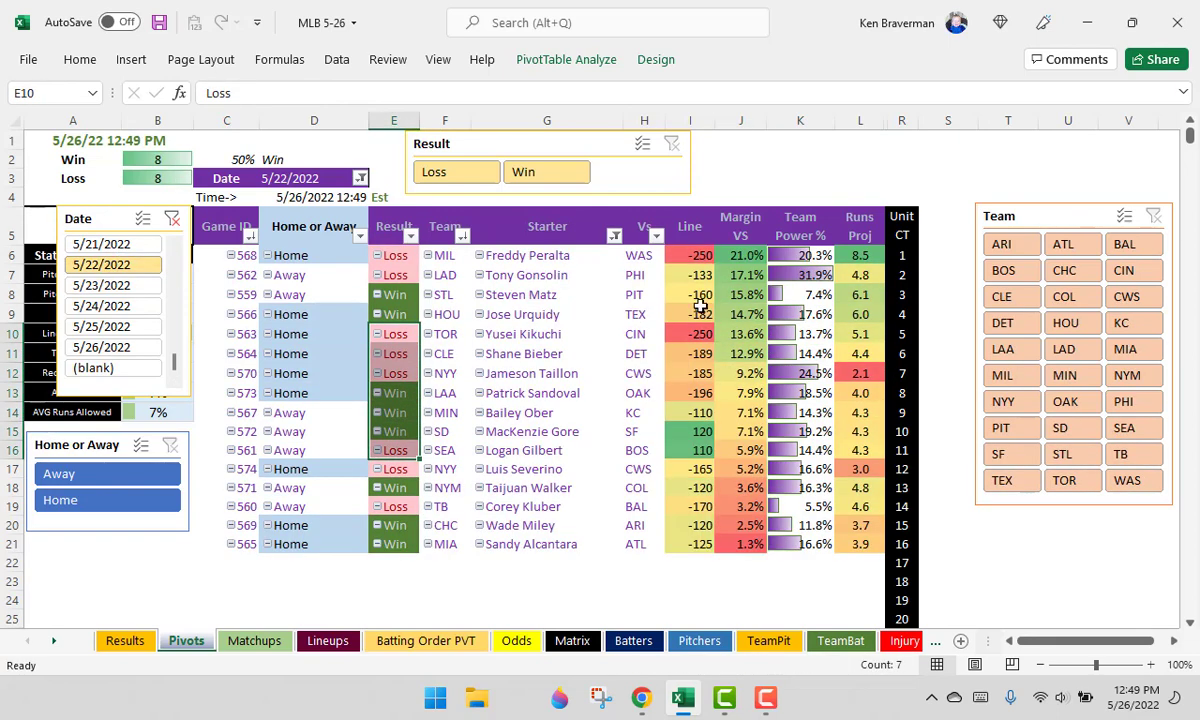
{"action": "left_click", "coordinate": [700, 310]}
{"action": "left_click", "coordinate": [100, 244]}
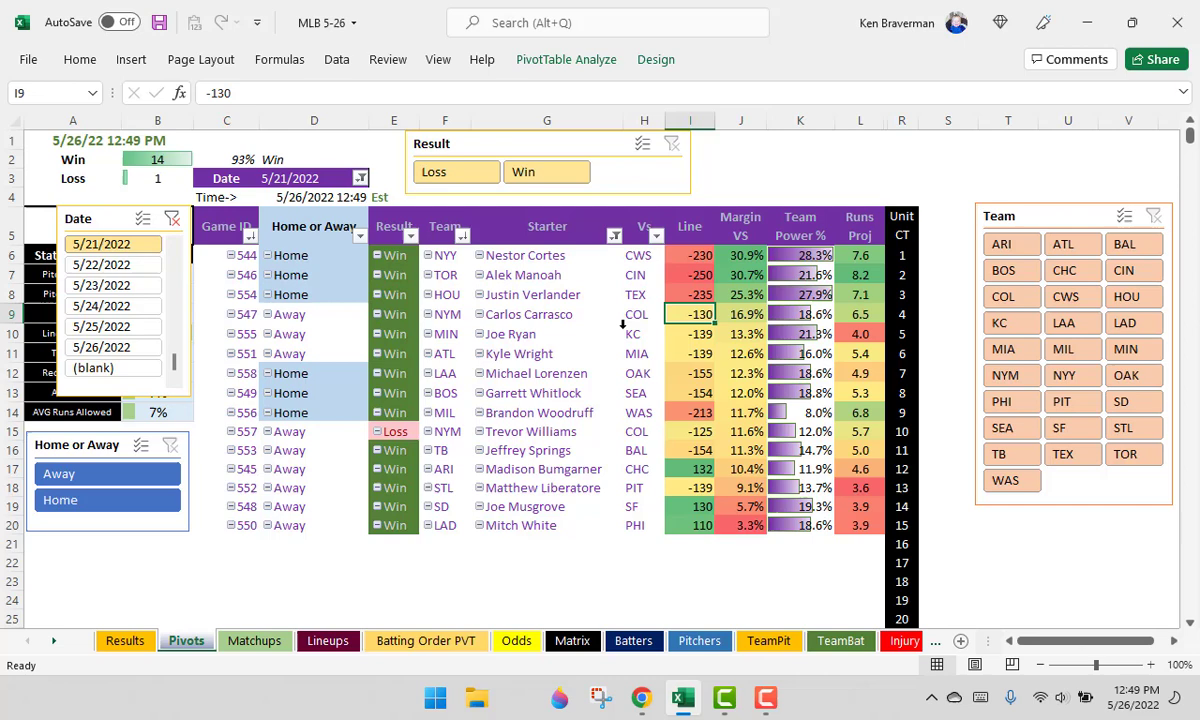
Filter the pivot to 5/20/2022 and highlight the lower-ranked picks' margins from CHC to MIA and their results.
{"action": "scroll", "coordinate": [110, 260], "scroll_direction": "up", "scroll_amount": 1}
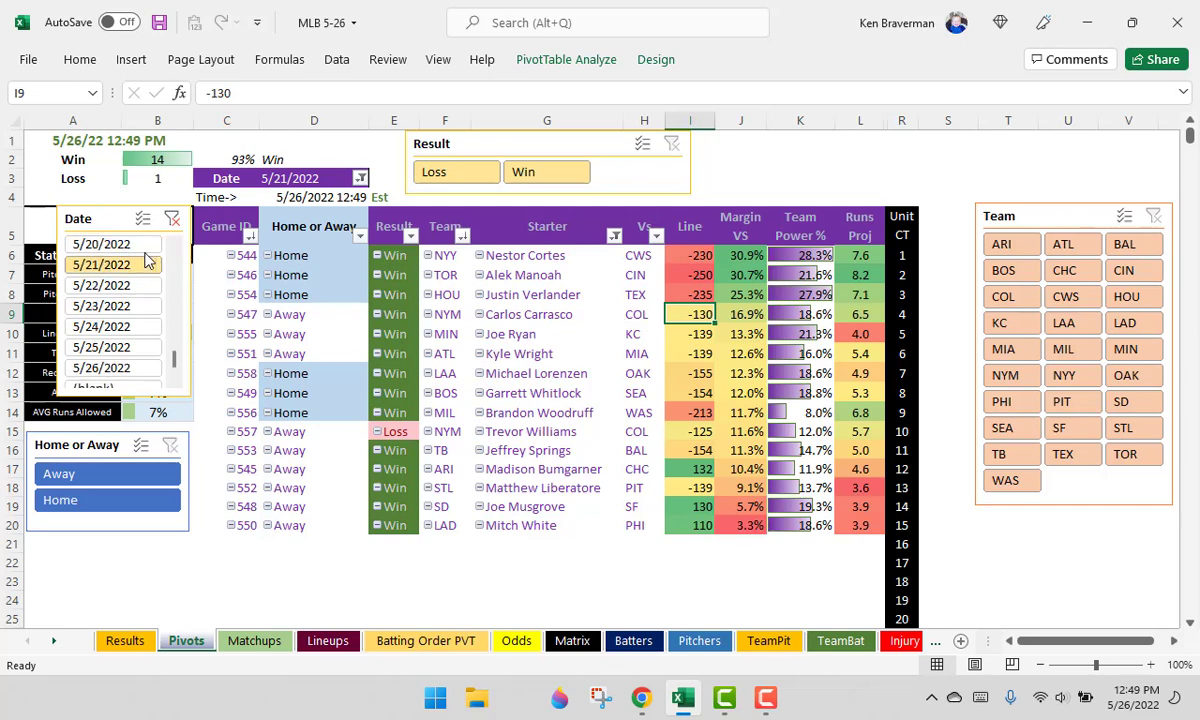
{"action": "left_click", "coordinate": [100, 244]}
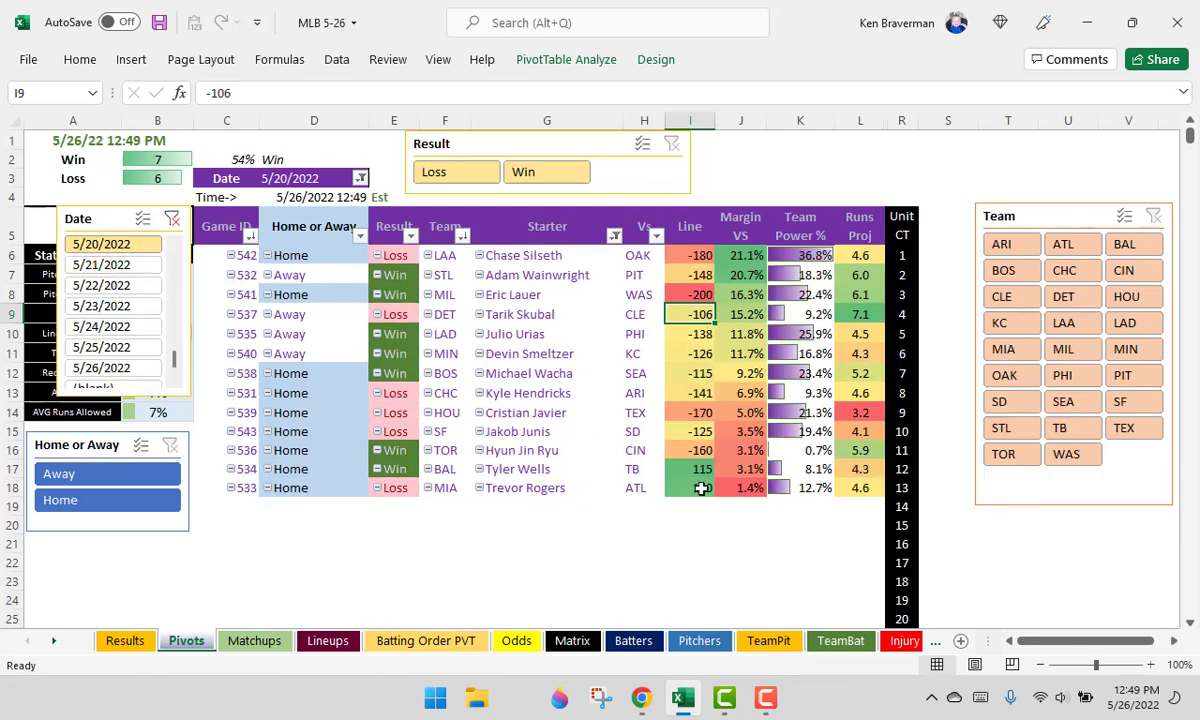
{"action": "left_click_drag", "start_coordinate": [700, 372], "coordinate": [700, 465]}
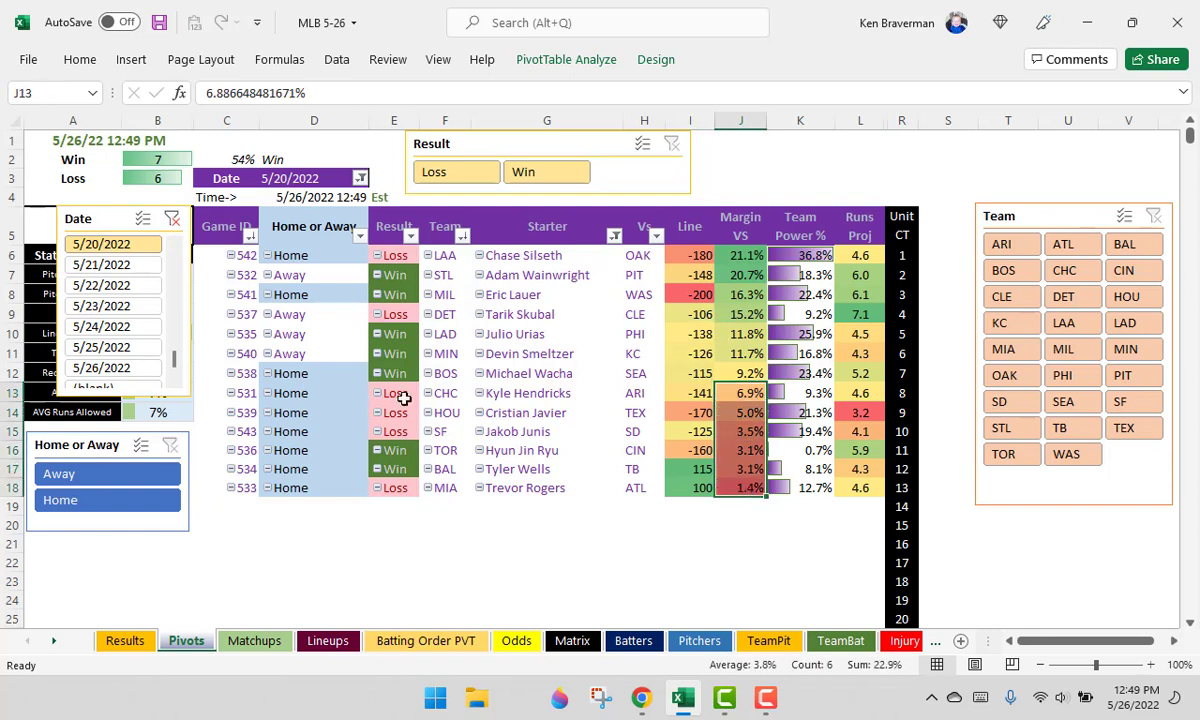
{"action": "left_click", "coordinate": [405, 398]}
{"action": "left_click_drag", "start_coordinate": [405, 398], "coordinate": [395, 488]}
{"action": "left_click_drag", "start_coordinate": [395, 255], "coordinate": [395, 450]}
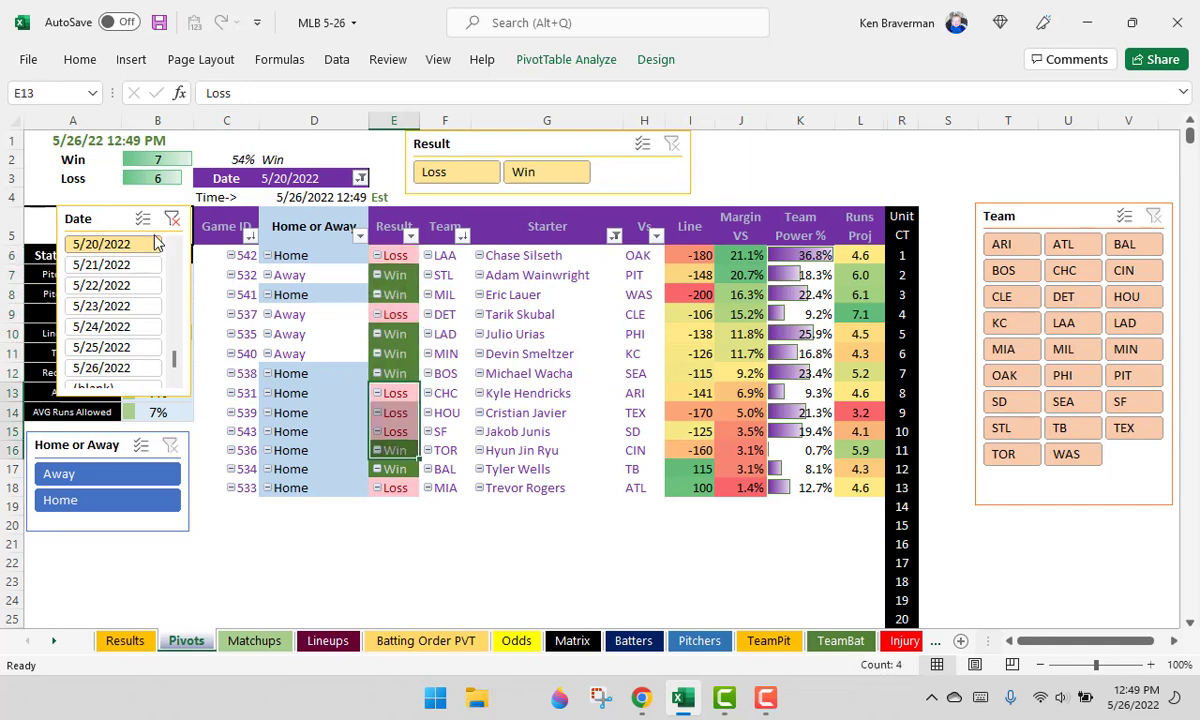
Filter the pivot back to 5/26/2022 and highlight the top five teams, BOS to LAA.
{"action": "scroll", "coordinate": [163, 365], "scroll_direction": "down", "scroll_amount": 1}
{"action": "left_click", "coordinate": [137, 350]}
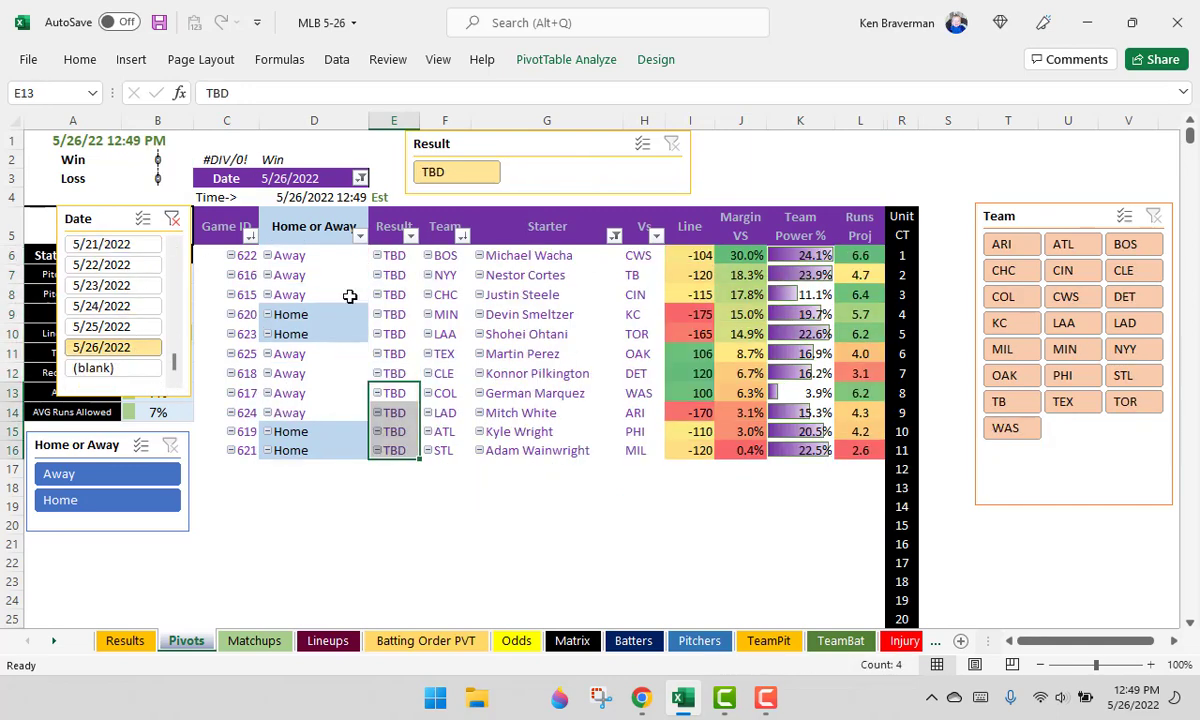
{"action": "left_click", "coordinate": [667, 500]}
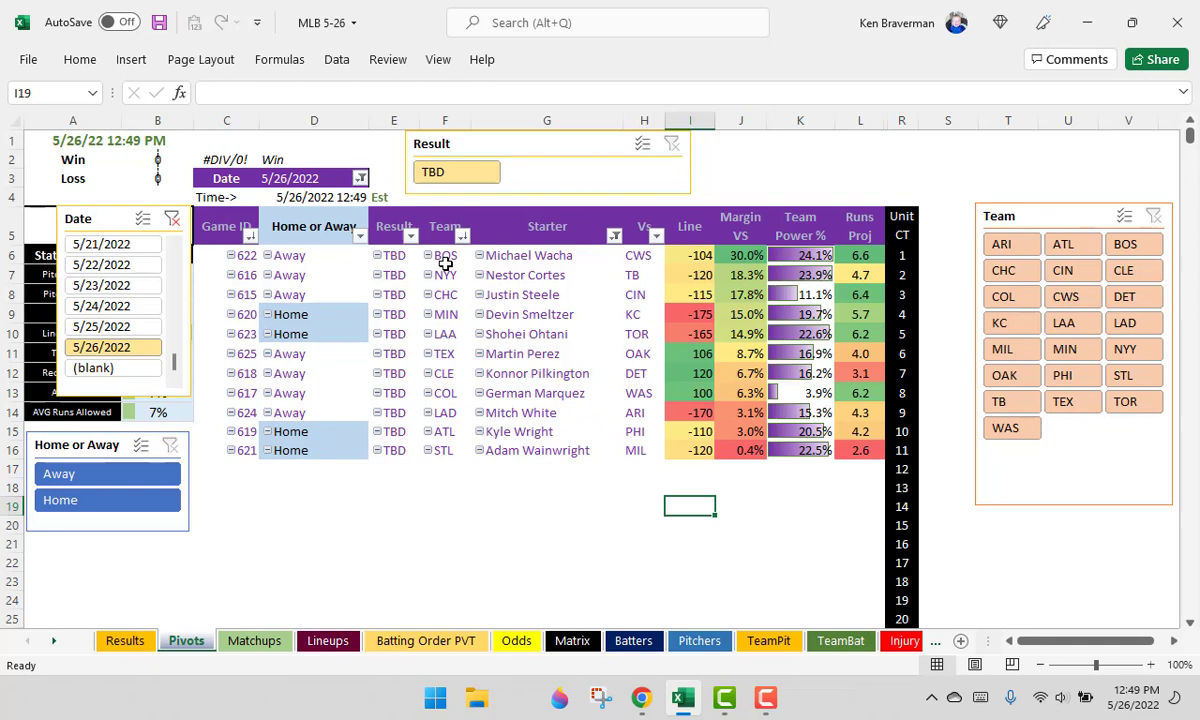
{"action": "left_click_drag", "start_coordinate": [445, 262], "coordinate": [448, 335]}
Enlarge the sheet view to 115% and highlight the six lower-ranked teams from TEX to STL.
{"action": "scroll", "coordinate": [676, 462], "scroll_direction": "up", "scroll_amount": 1}
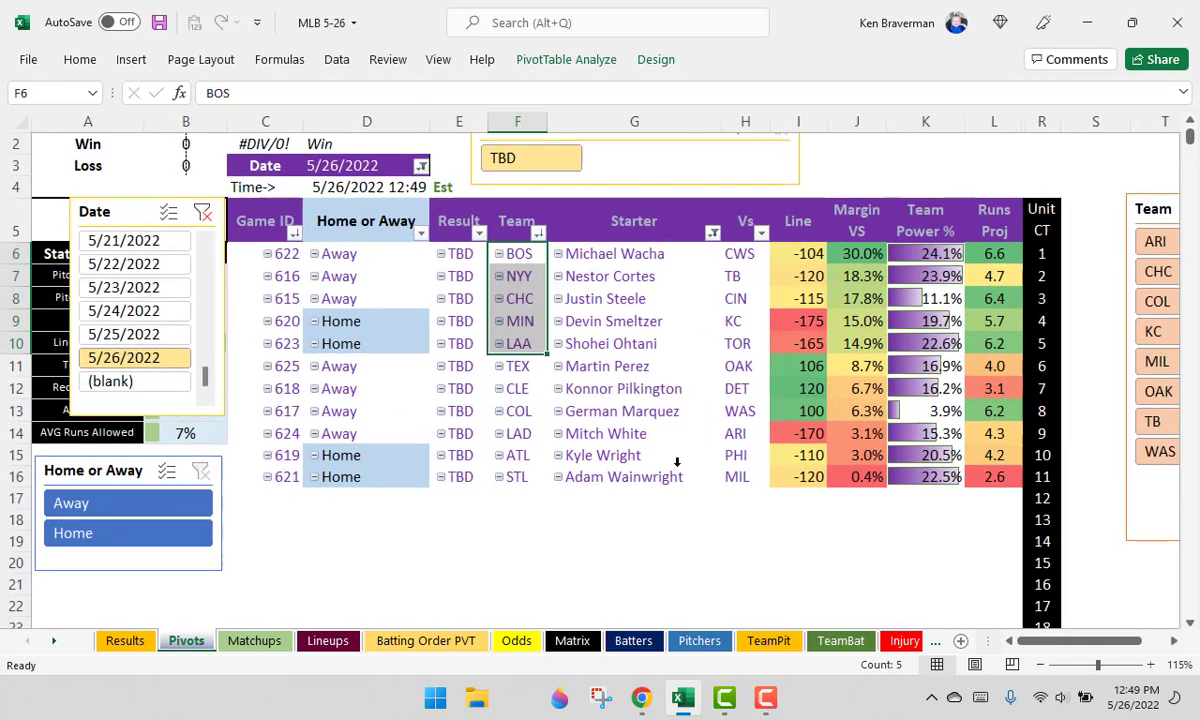
{"action": "scroll", "coordinate": [503, 418], "scroll_direction": "up", "scroll_amount": 1}
{"action": "left_click_drag", "start_coordinate": [521, 394], "coordinate": [532, 490]}
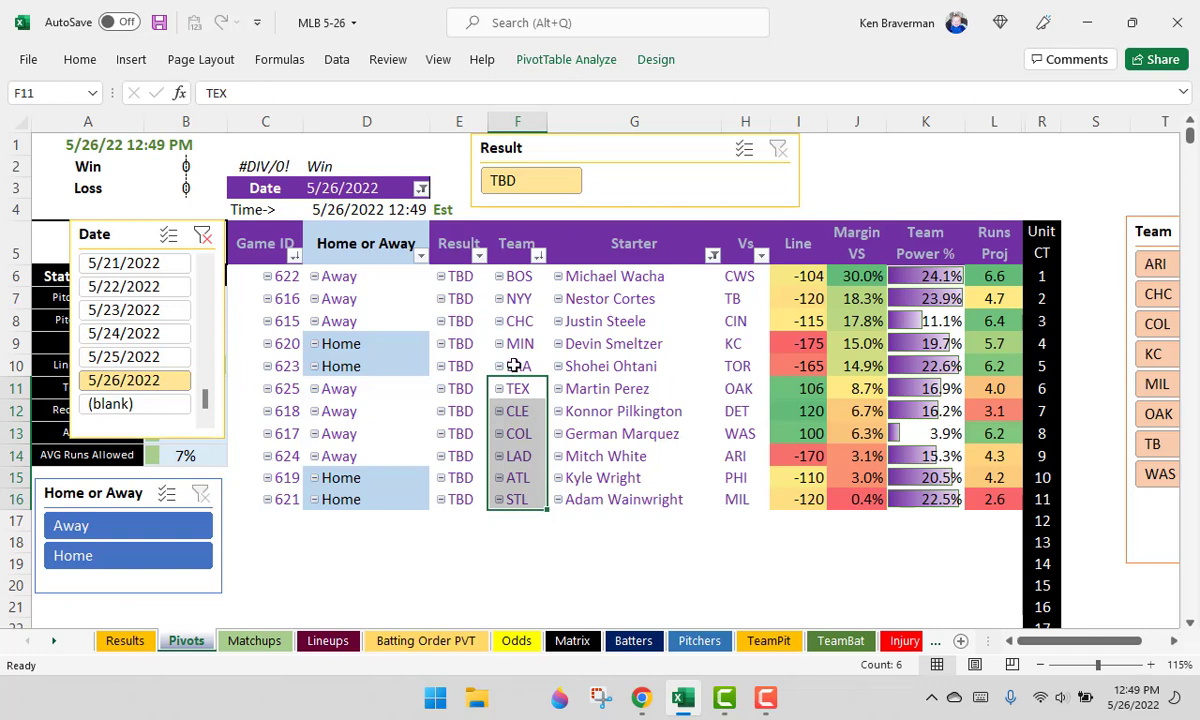
Highlight the top three picks, BOS, NYY and CHC, along with their lines, margins and home-or-away entries.
{"action": "left_click_drag", "start_coordinate": [513, 366], "coordinate": [531, 318]}
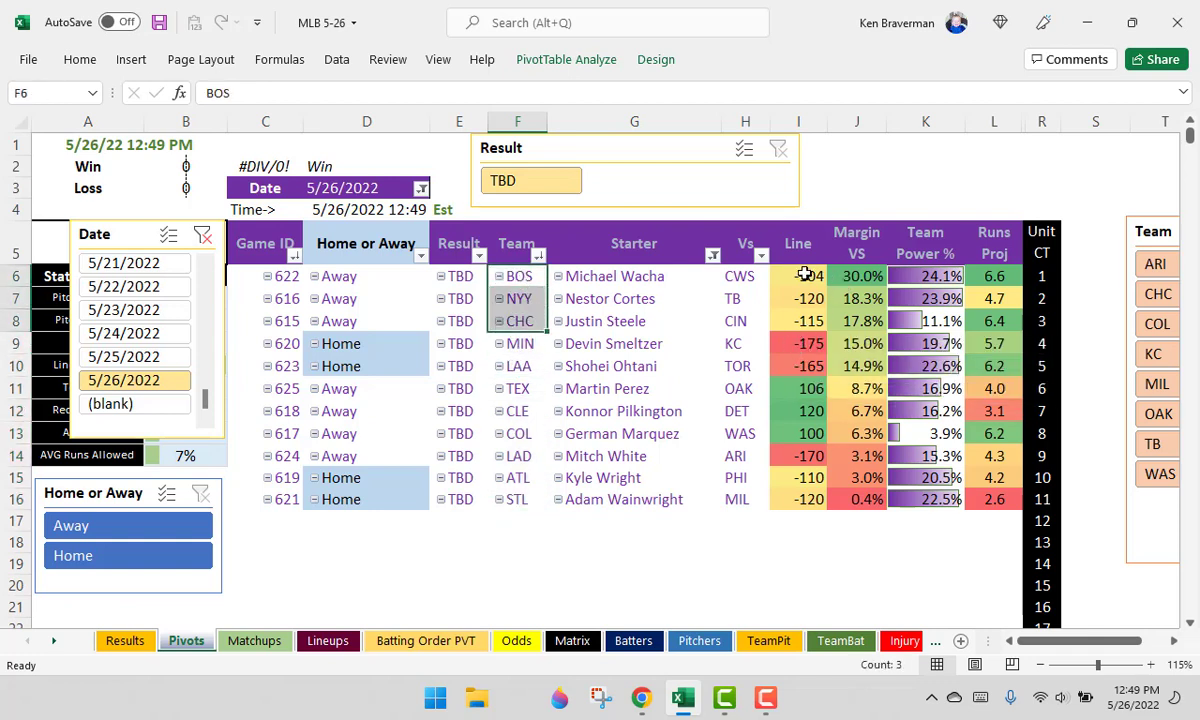
{"action": "left_click_drag", "start_coordinate": [805, 275], "coordinate": [855, 276]}
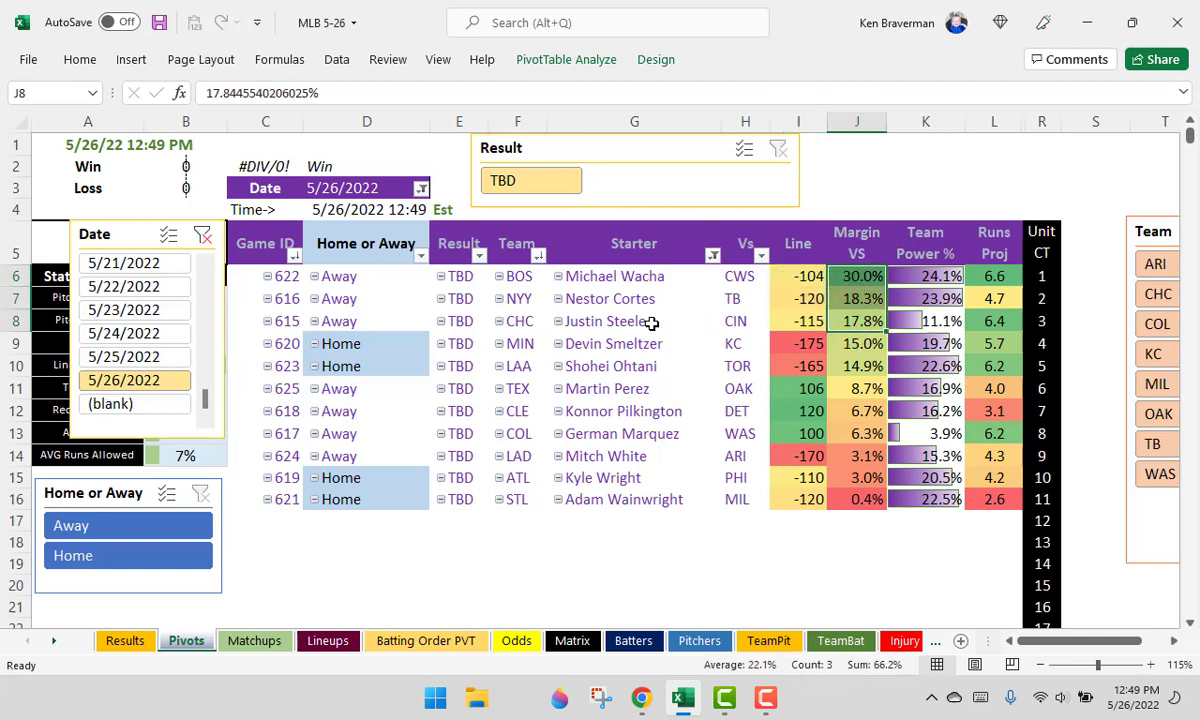
{"action": "left_click_drag", "start_coordinate": [515, 276], "coordinate": [515, 320]}
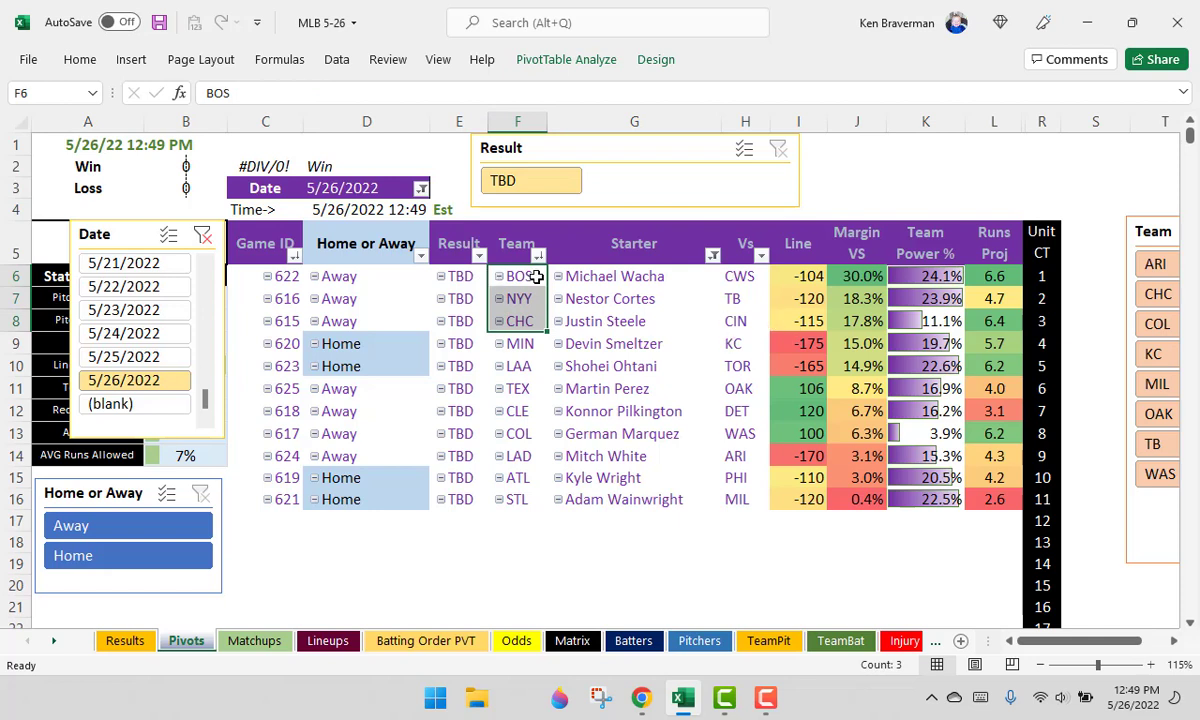
{"action": "left_click_drag", "start_coordinate": [803, 276], "coordinate": [805, 326]}
{"action": "left_click_drag", "start_coordinate": [521, 283], "coordinate": [515, 320]}
{"action": "left_click_drag", "start_coordinate": [367, 281], "coordinate": [368, 320]}
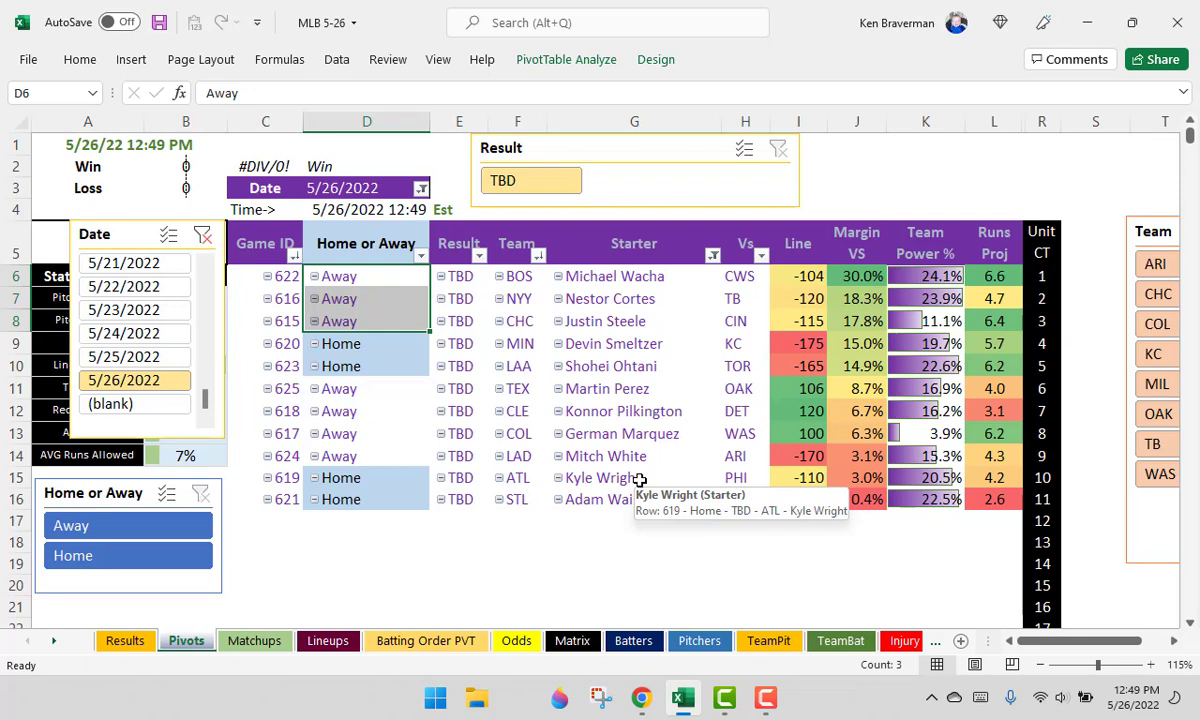
{"action": "left_click_drag", "start_coordinate": [524, 276], "coordinate": [520, 321]}
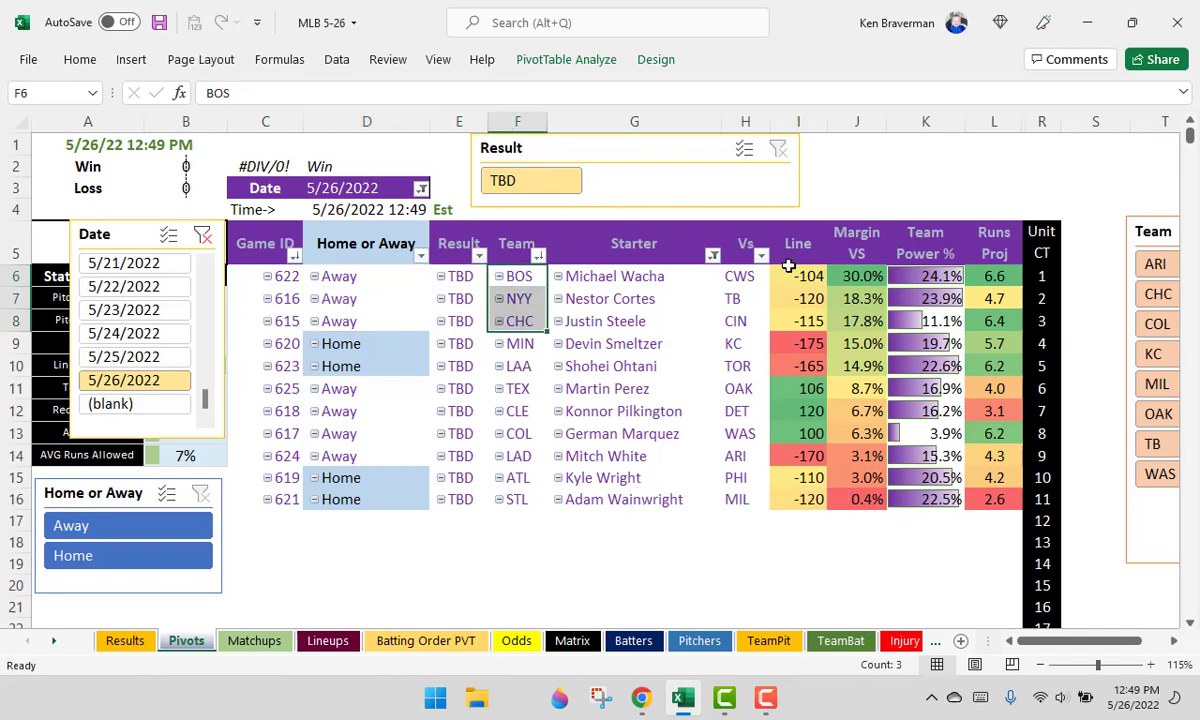